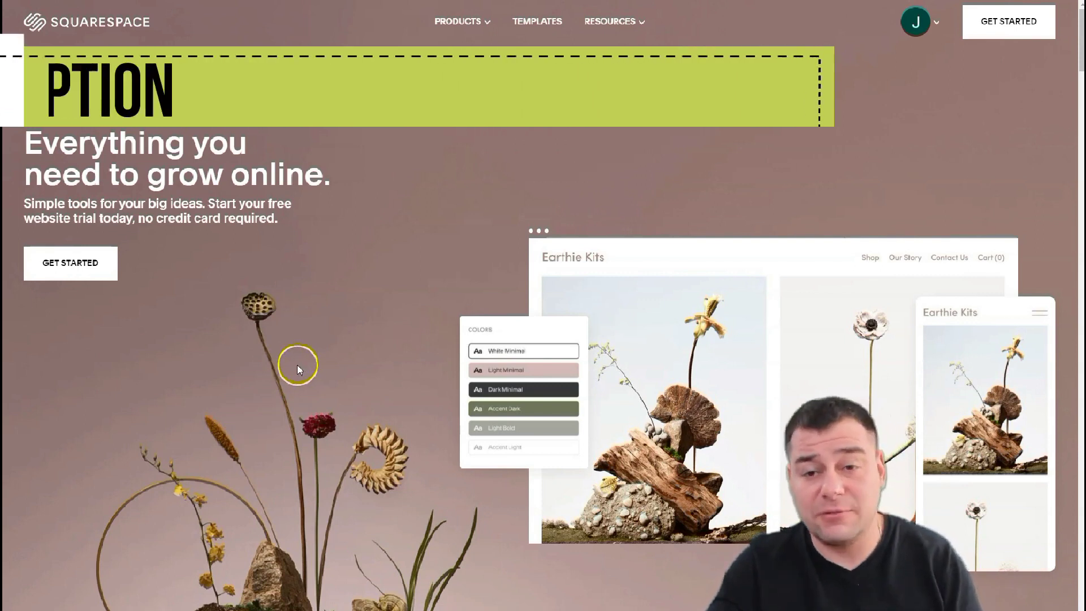
Look over the Squarespace homepage, including the template categories, getting-started guide, online selling, marketing and support sections
scroll(298, 366, down, 4)
scroll(298, 366, down, 3)
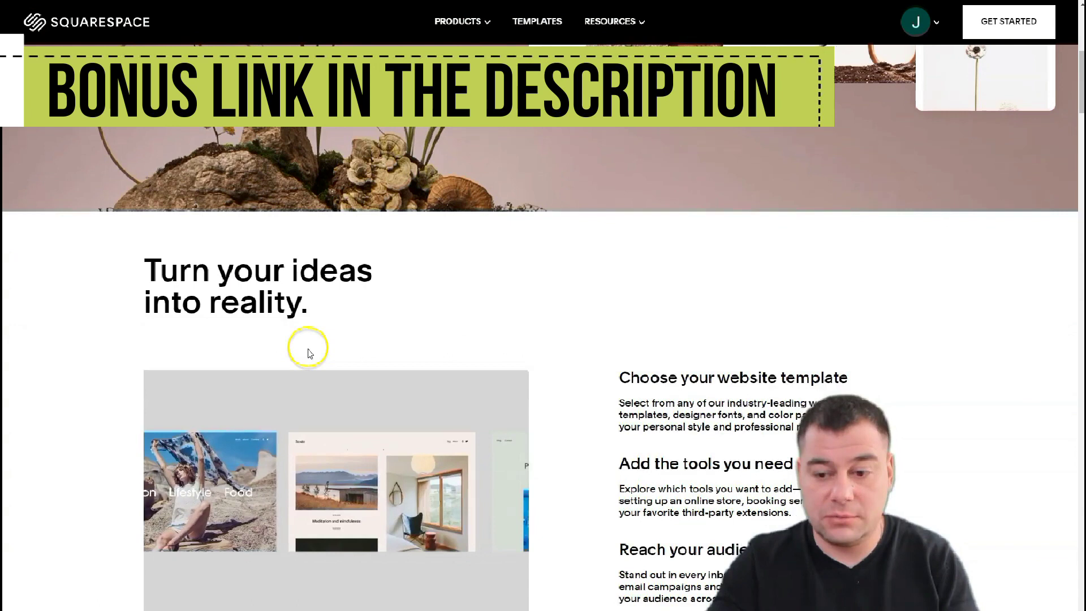
scroll(308, 349, down, 4)
scroll(310, 349, down, 13)
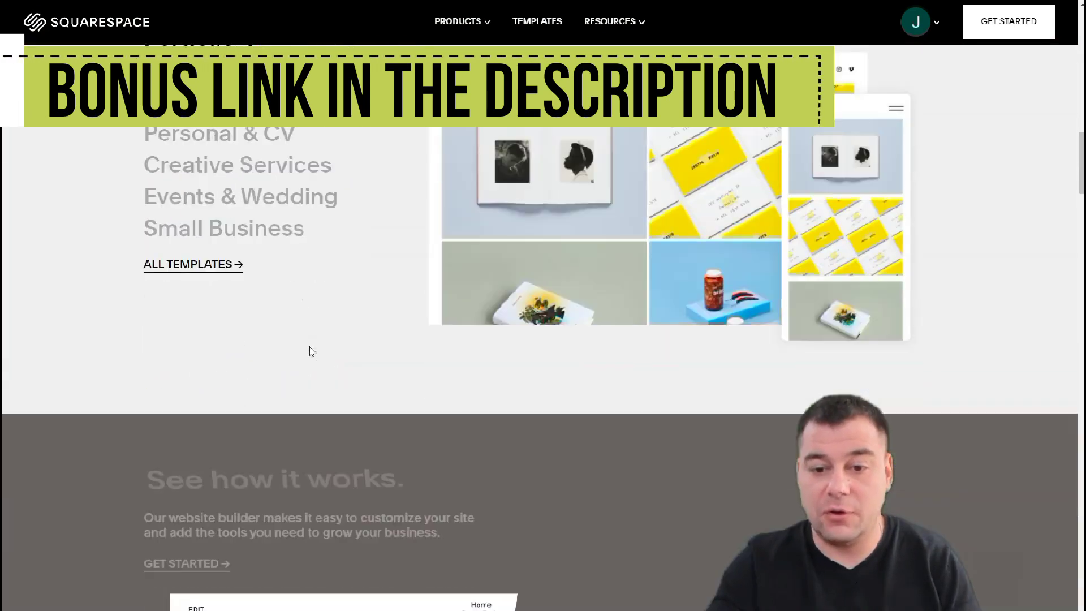
scroll(310, 350, down, 20)
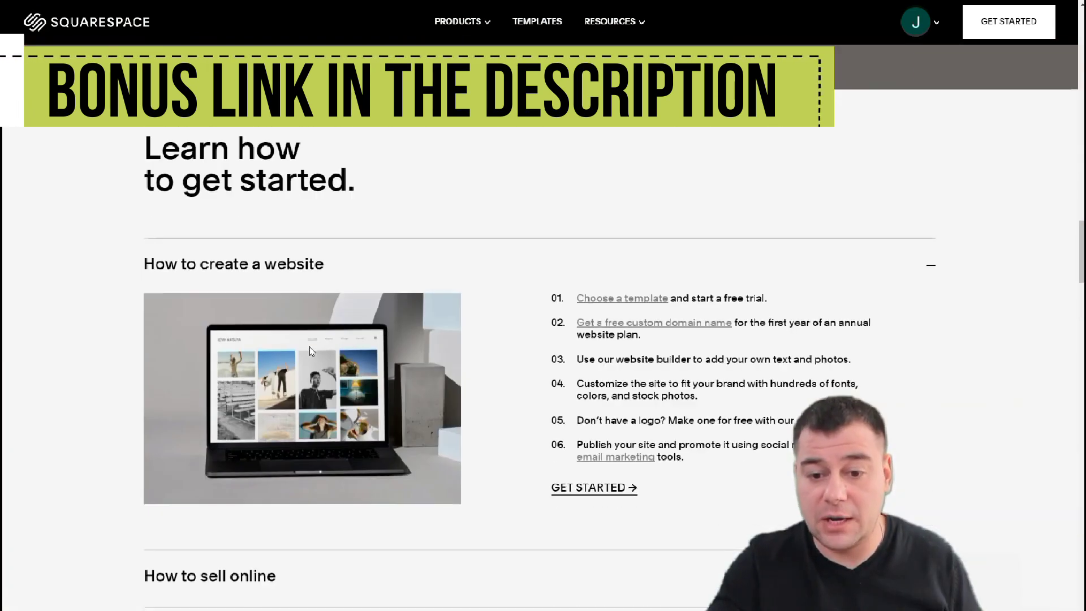
scroll(310, 351, down, 20)
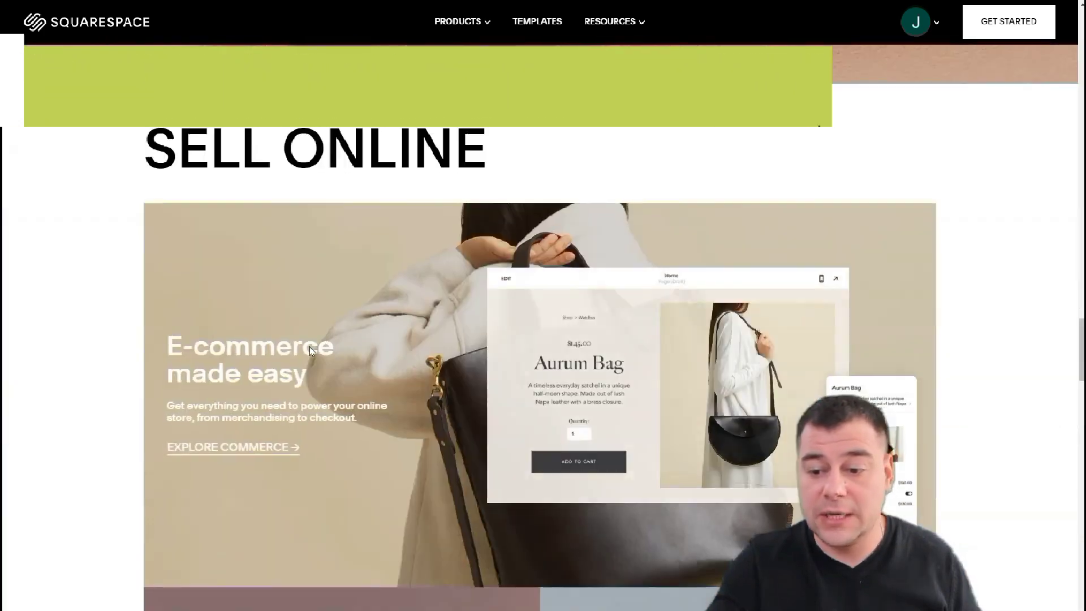
scroll(310, 351, down, 19)
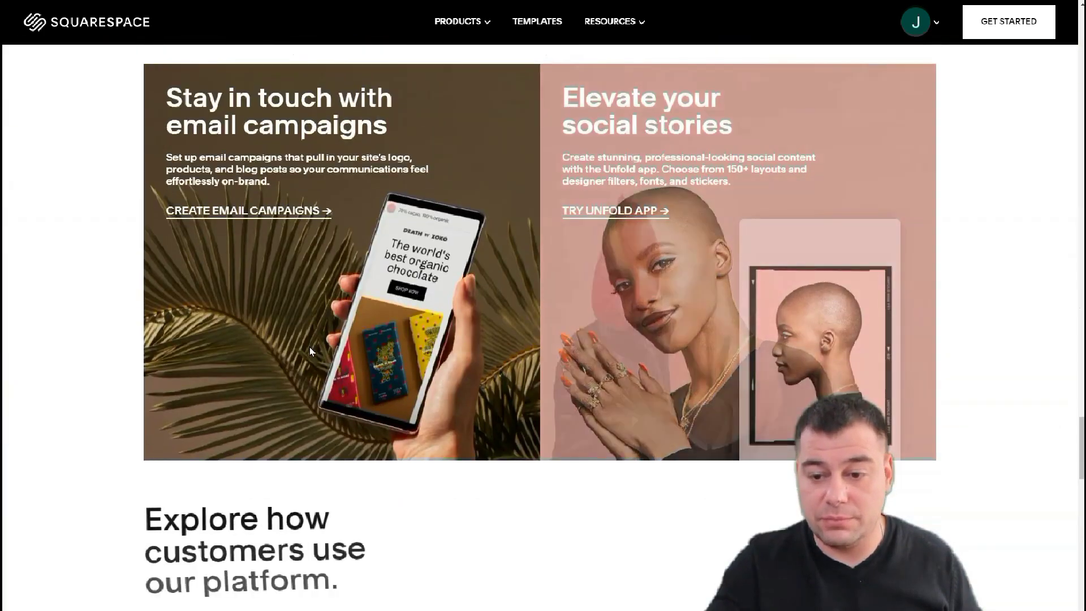
scroll(310, 353, down, 18)
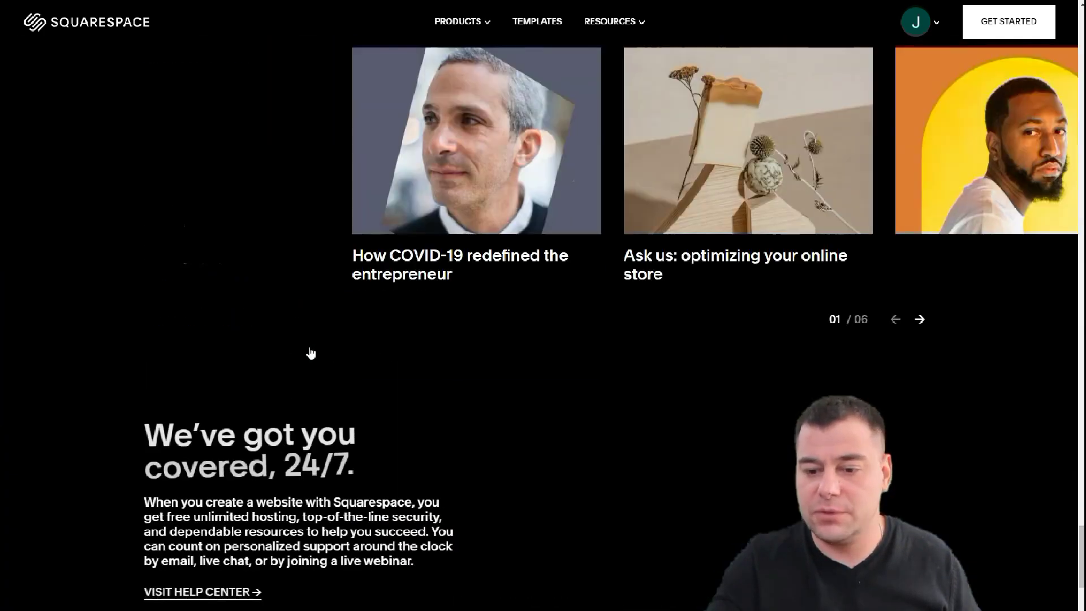
scroll(311, 353, down, 5)
scroll(310, 353, up, 20)
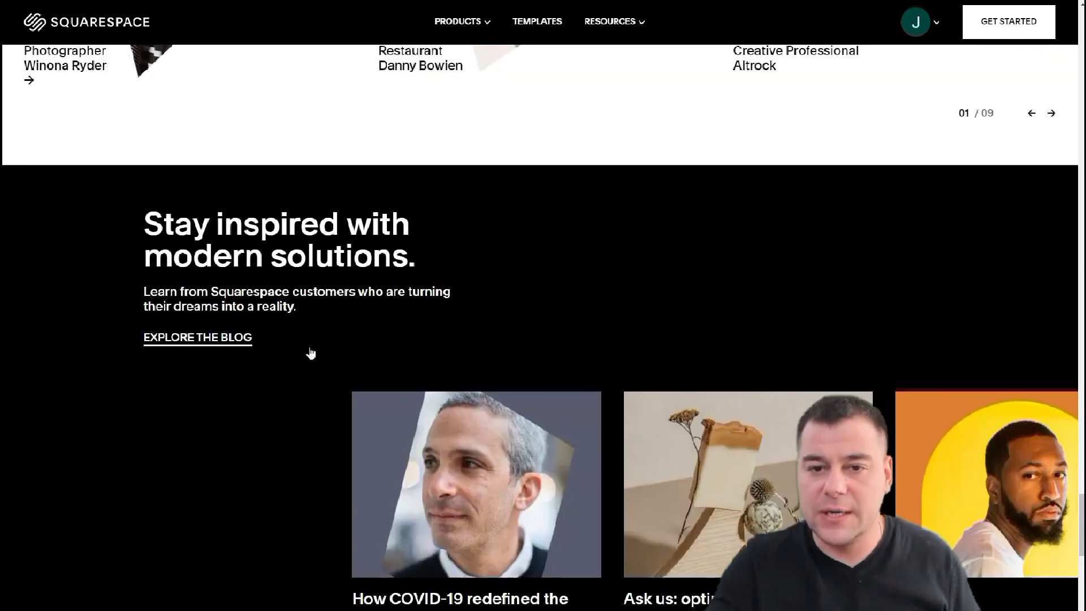
scroll(310, 353, up, 20)
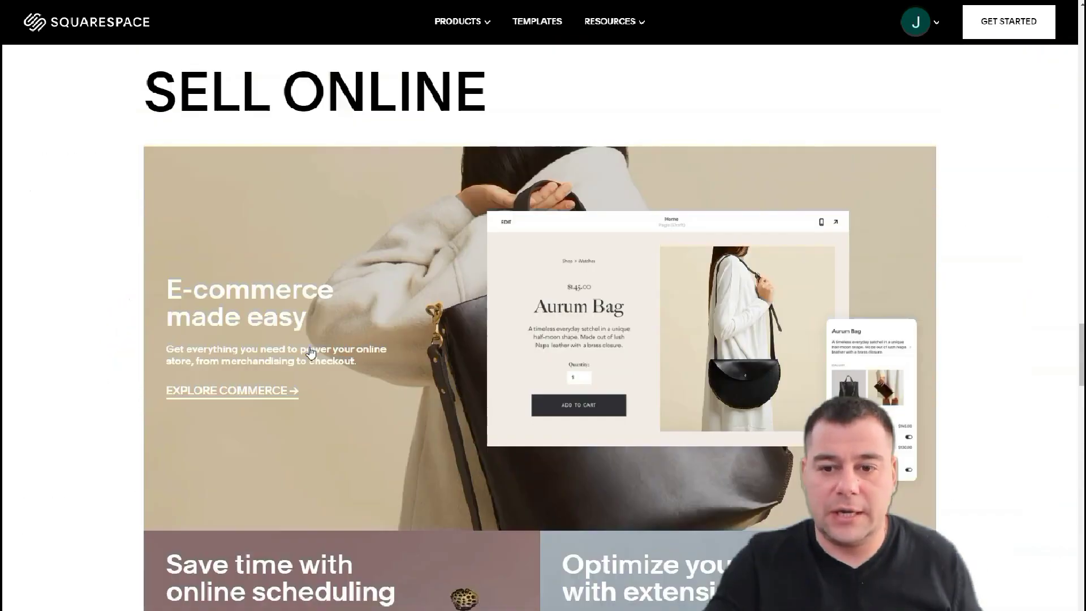
scroll(311, 353, up, 20)
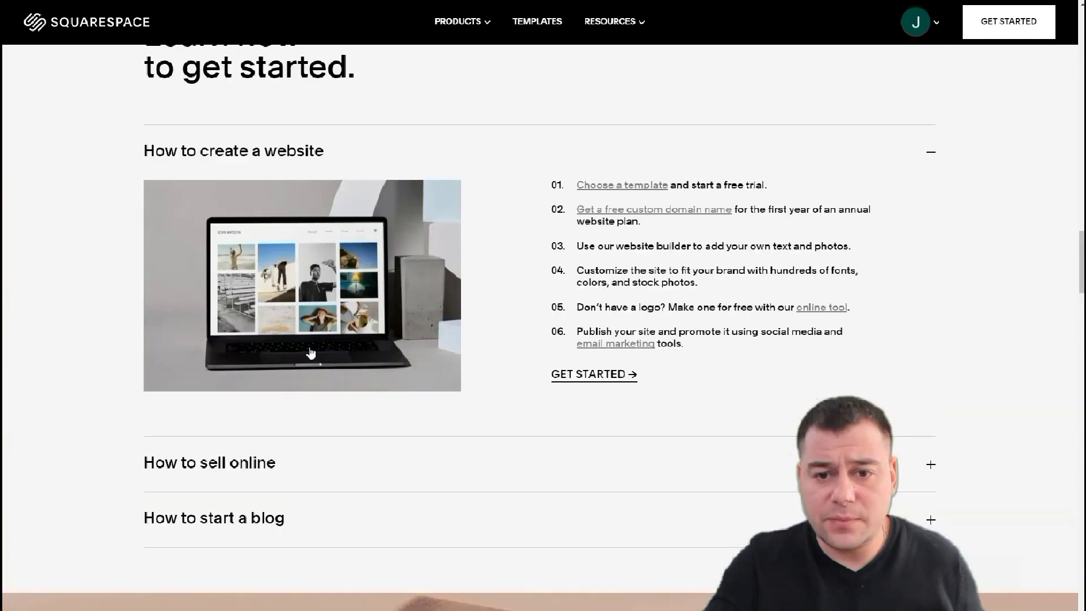
scroll(310, 353, up, 15)
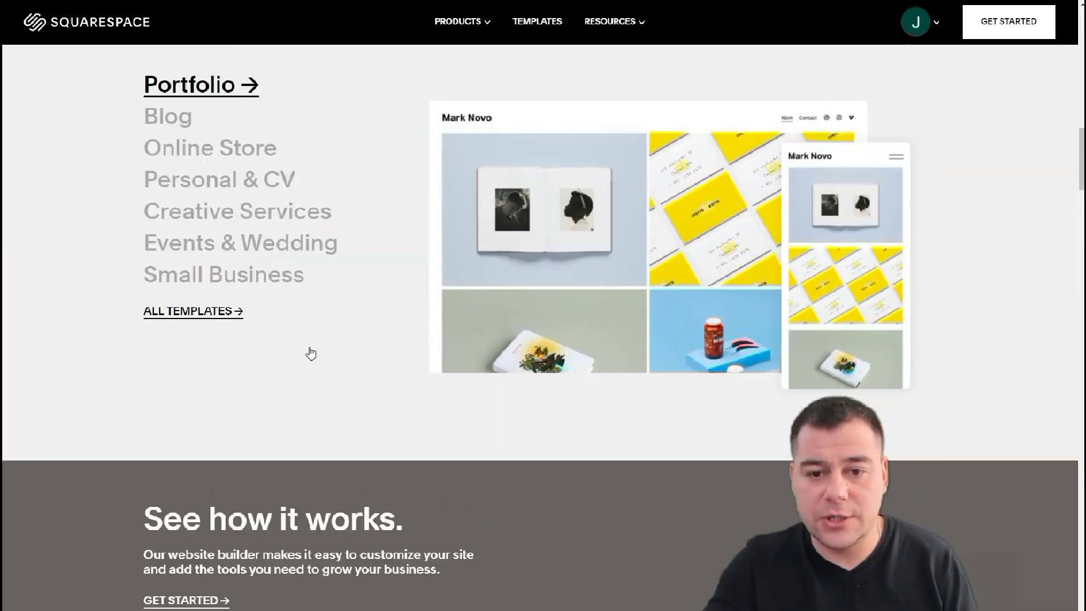
scroll(320, 347, up, 1)
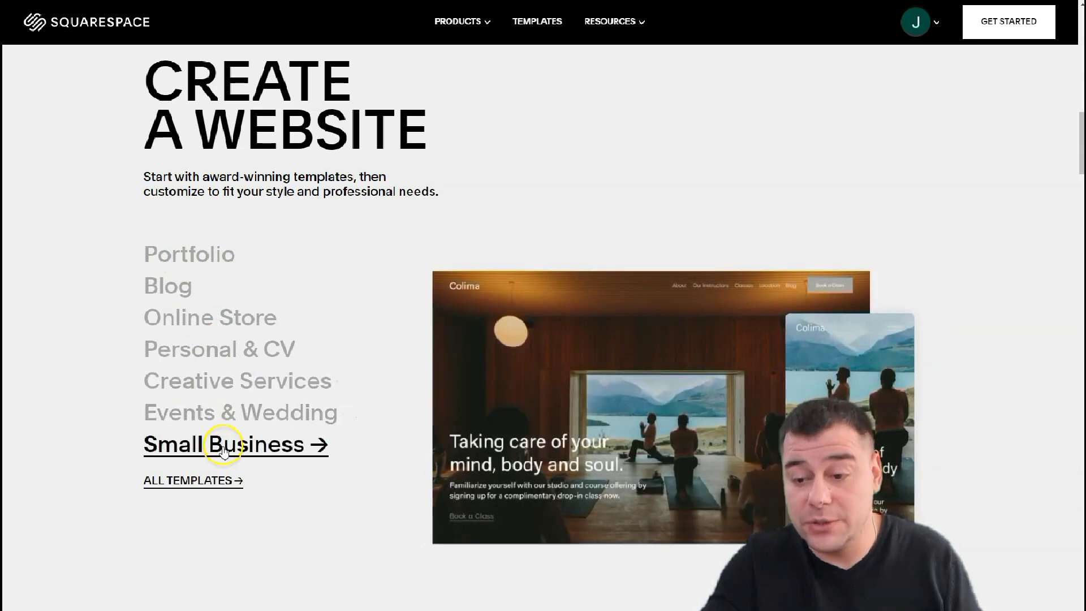
scroll(250, 347, up, 20)
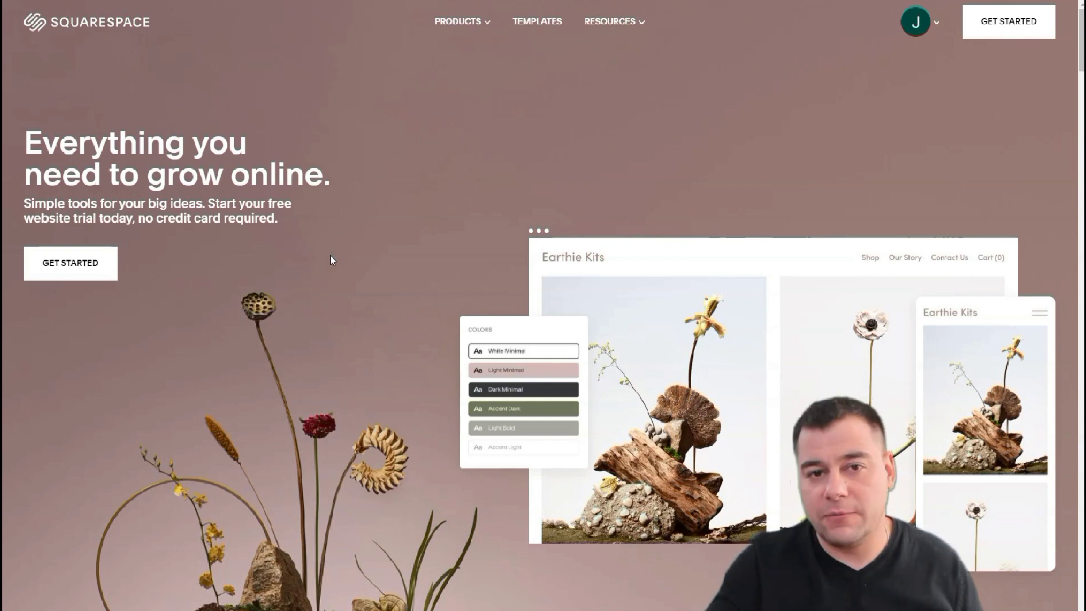
click(341, 216)
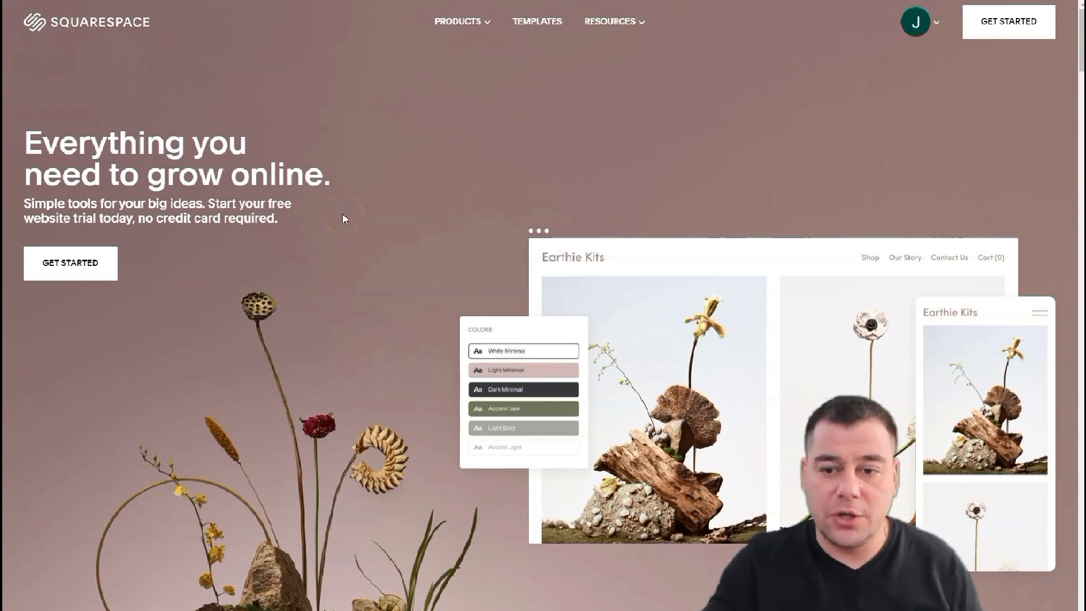
click(347, 216)
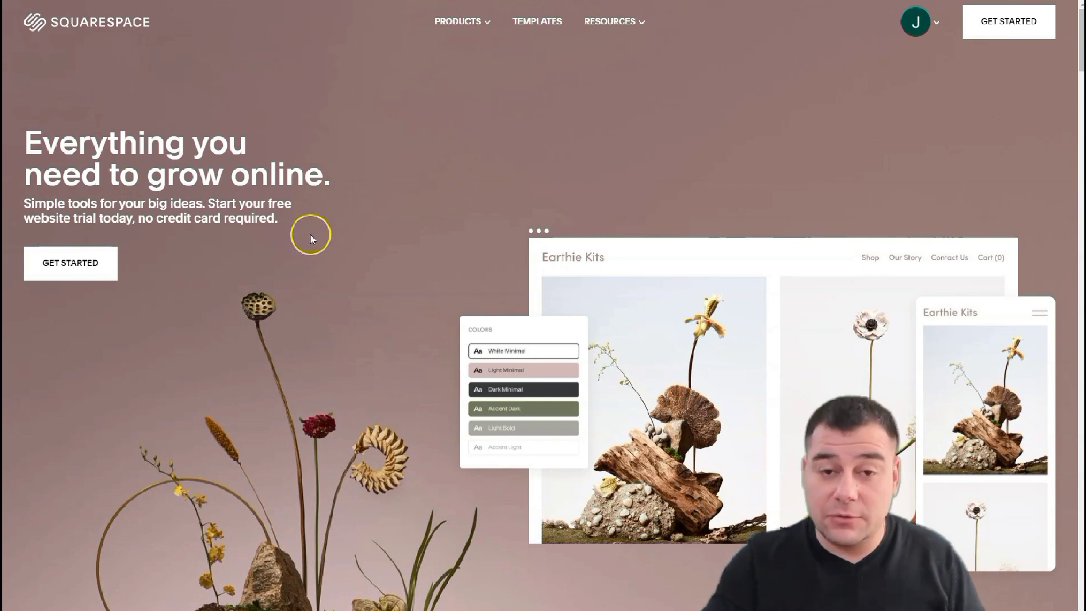
click(326, 239)
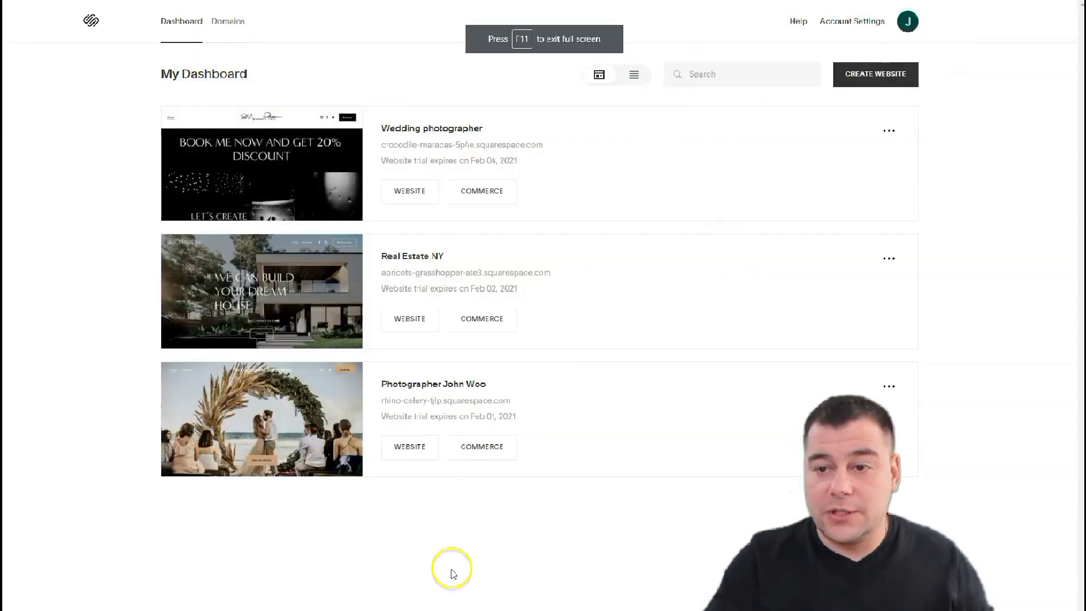
Start a new website, browse the template gallery, and begin the site with the Hester design after previewing it
click(867, 77)
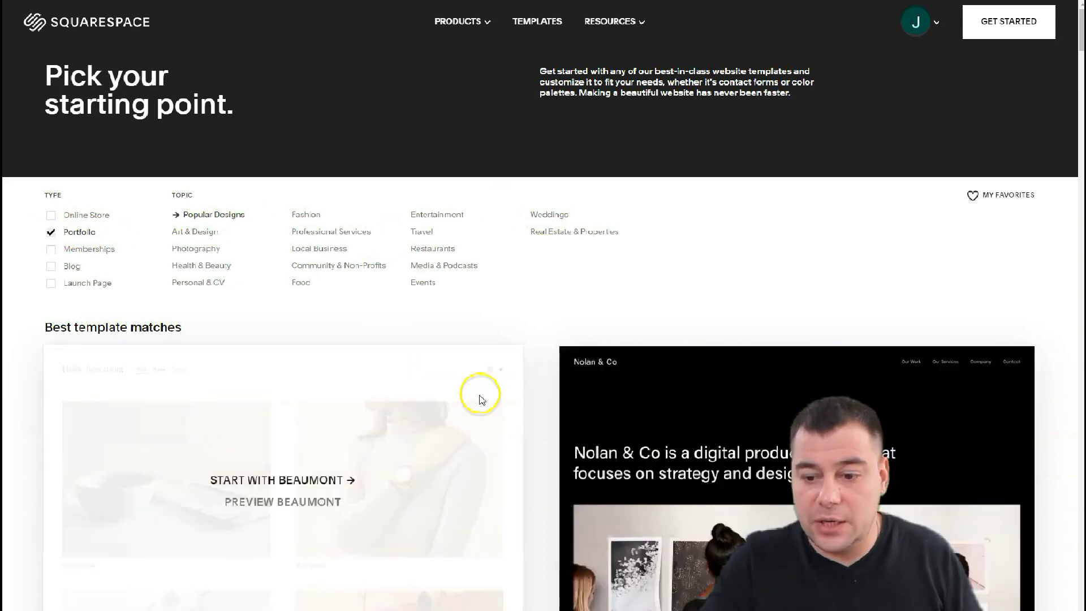
scroll(478, 395, down, 4)
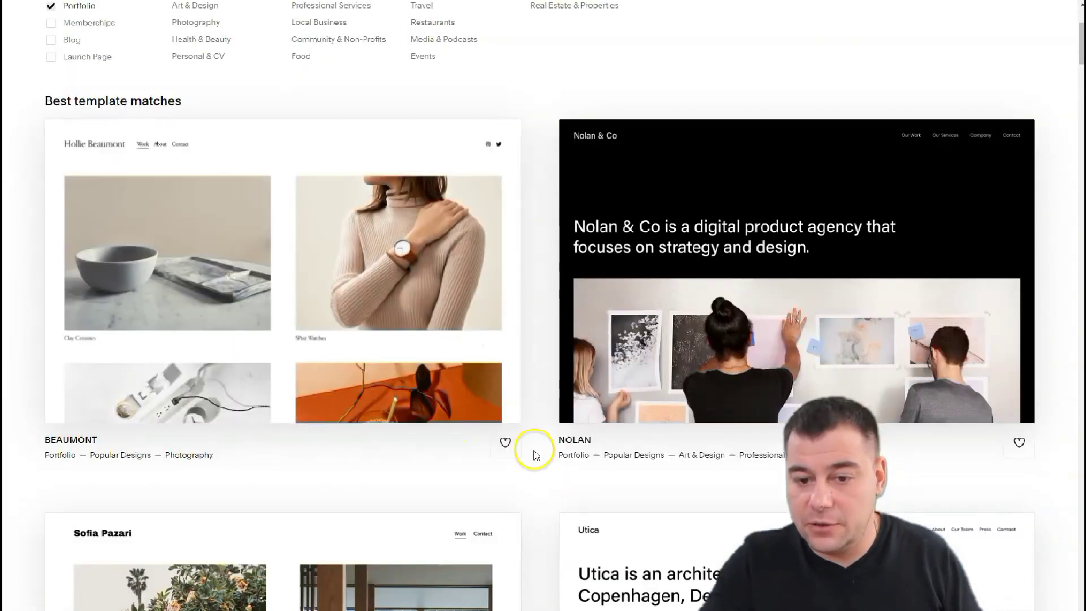
scroll(516, 310, down, 5)
scroll(426, 331, down, 18)
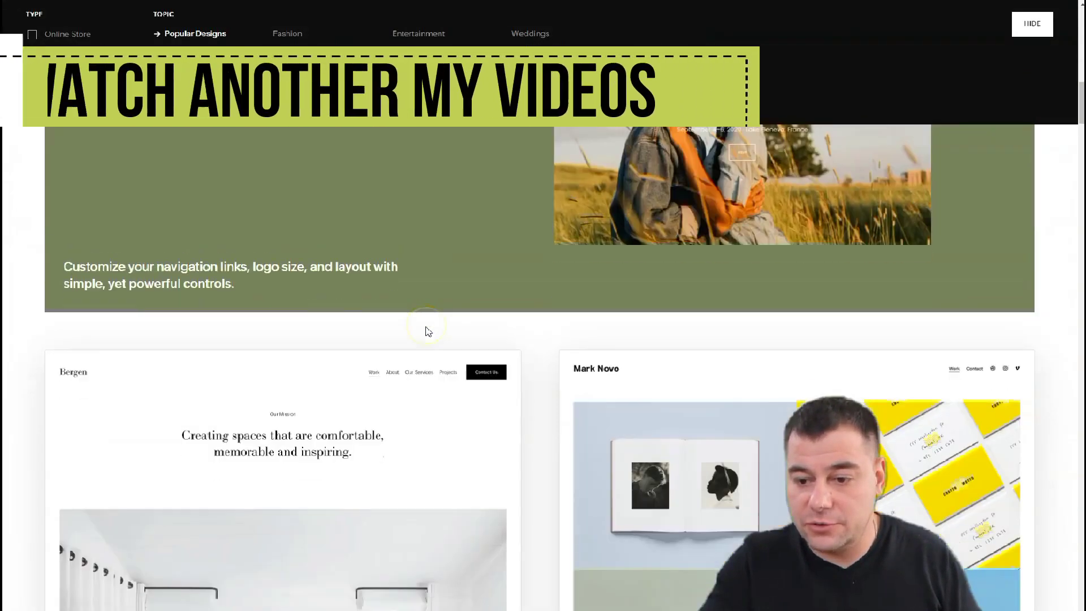
scroll(426, 330, down, 16)
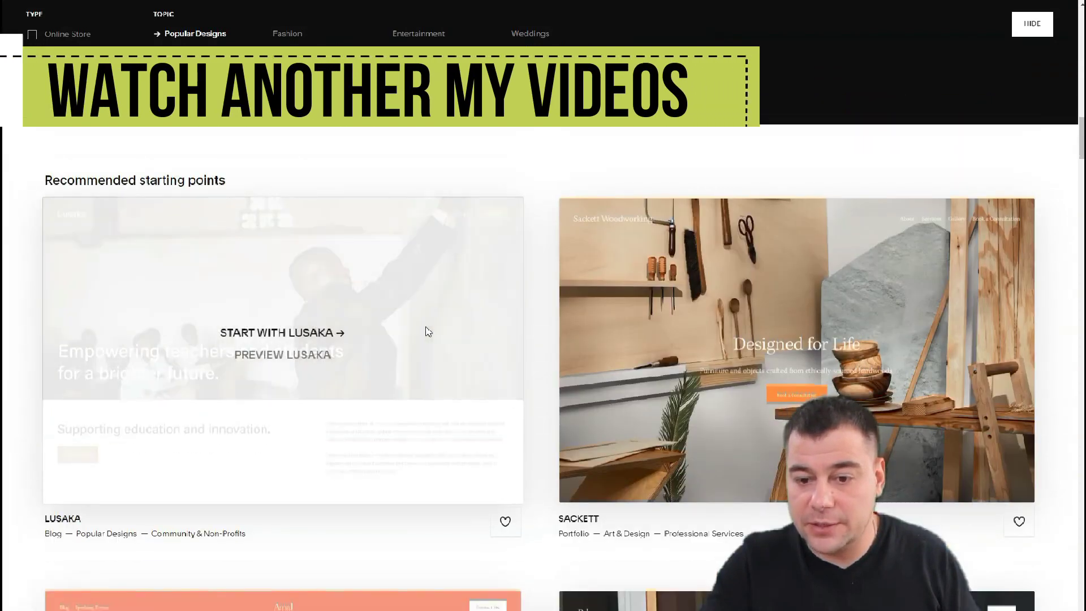
scroll(428, 333, down, 15)
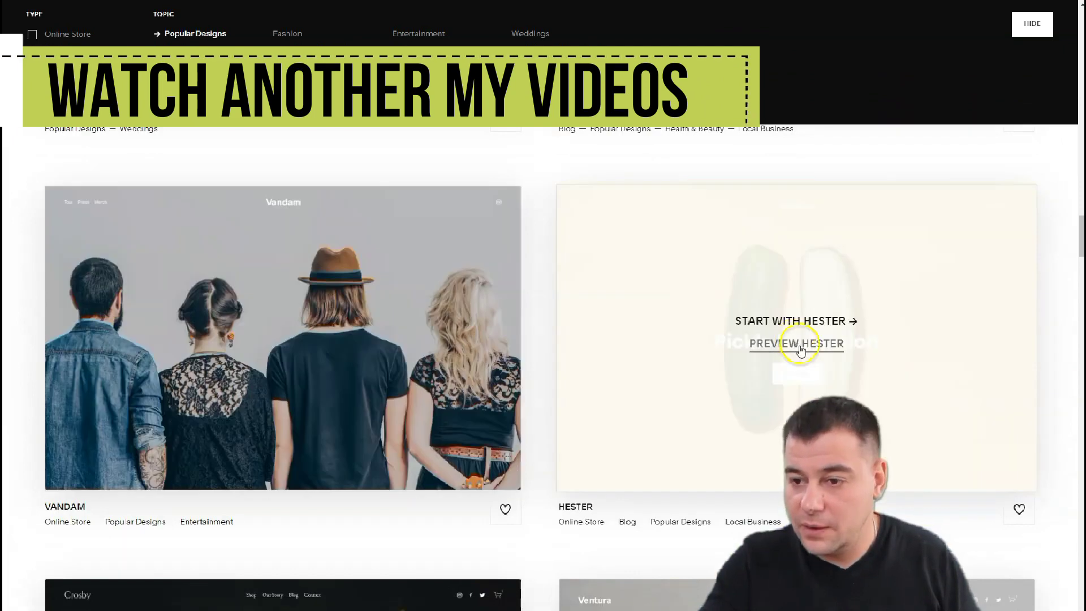
click(797, 342)
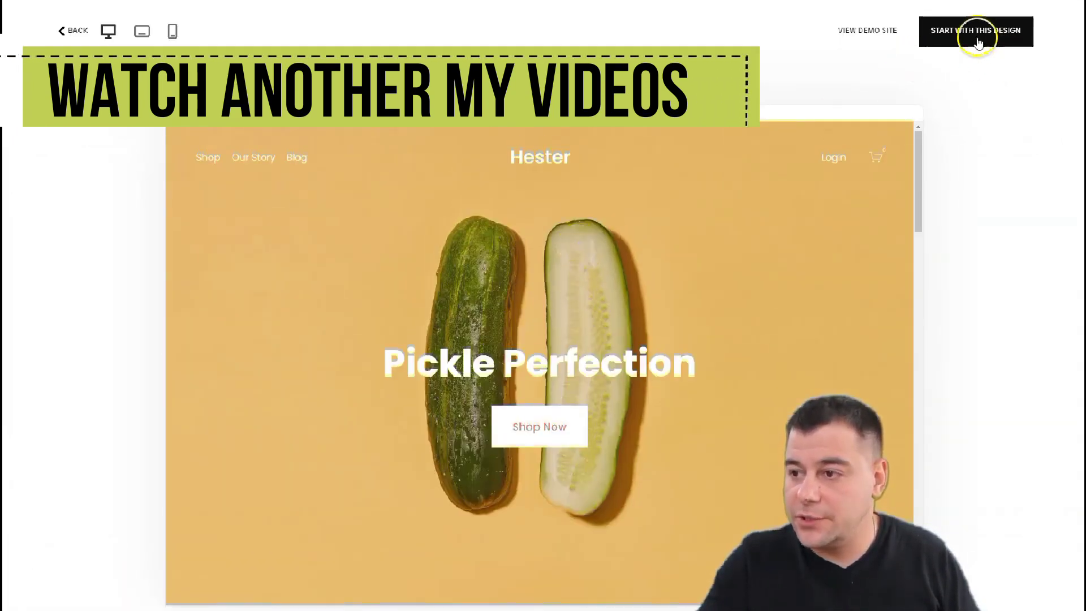
click(982, 41)
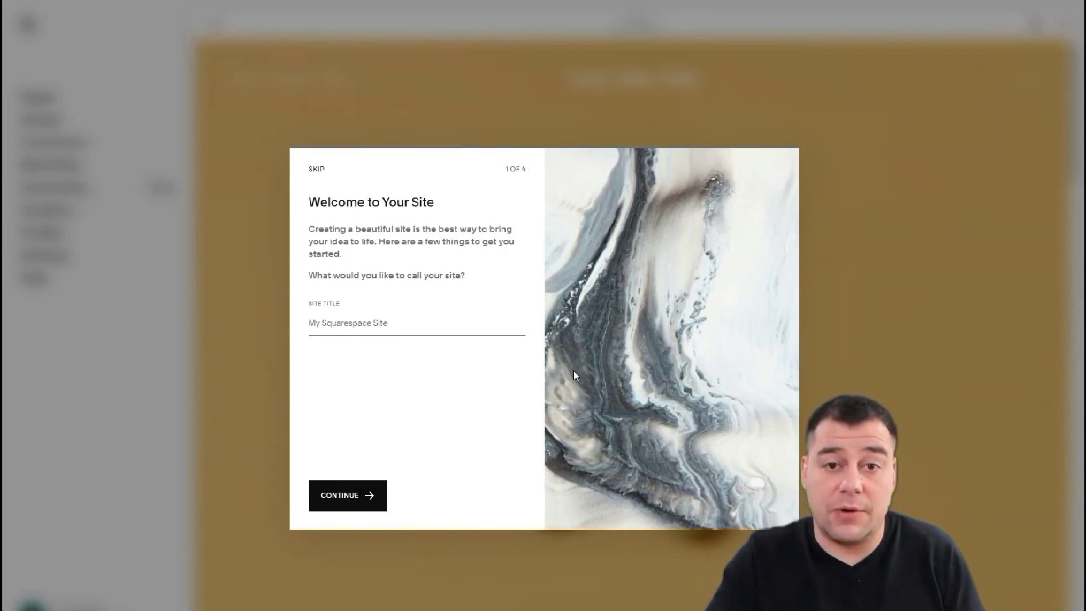
Set the site title to "True fit" in the welcome dialog and continue
click(556, 377)
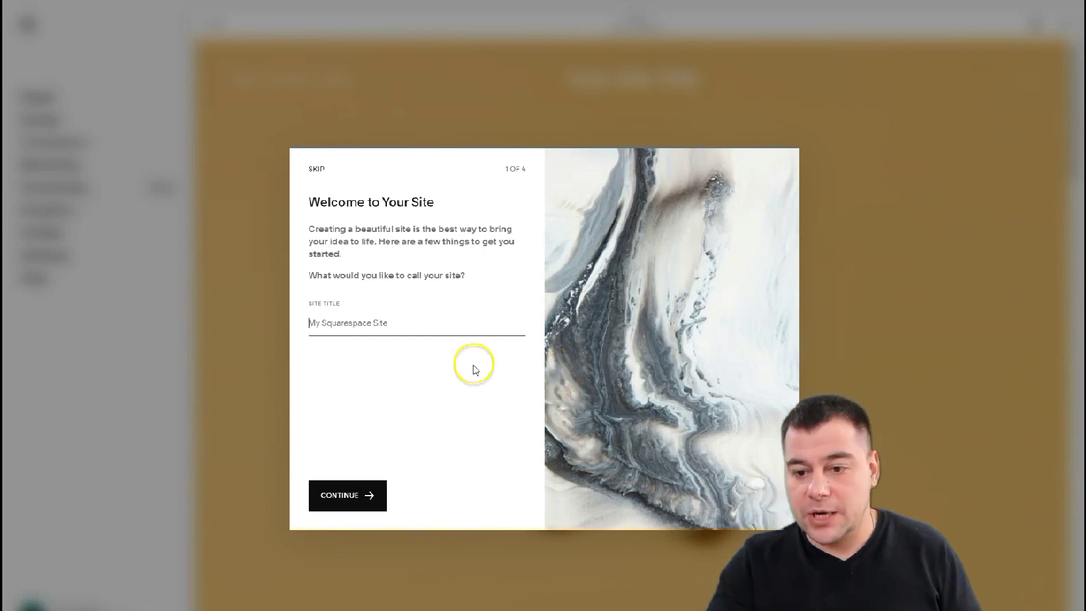
click(379, 328)
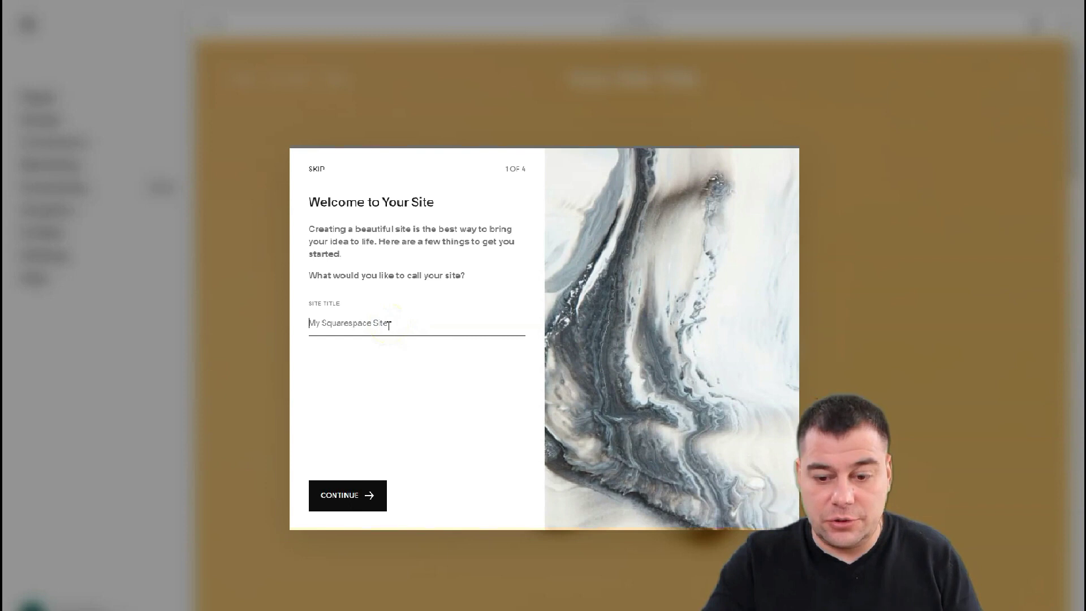
text(True fit)
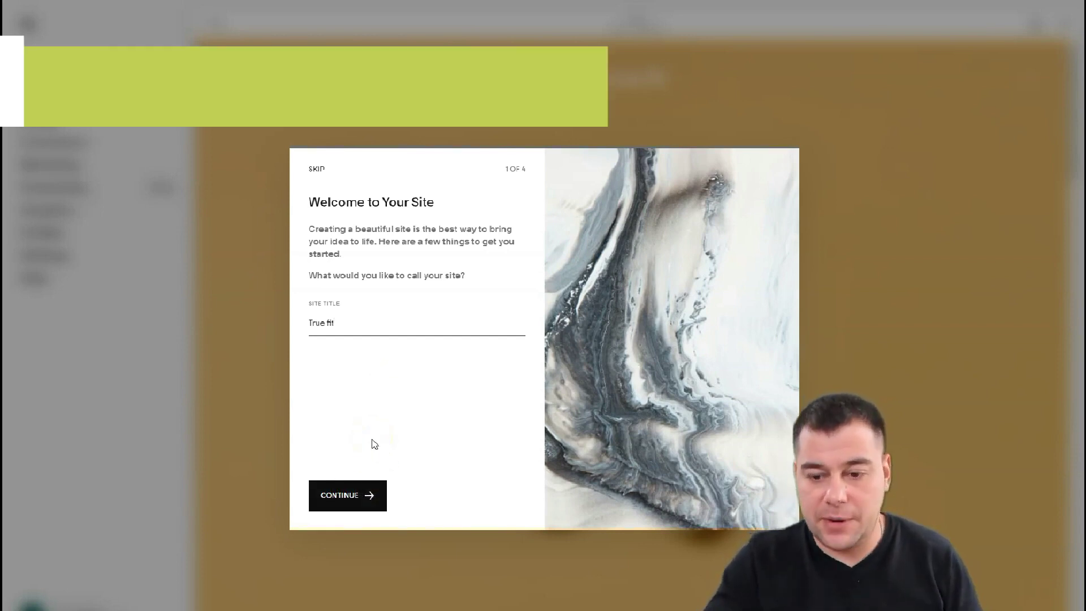
click(352, 499)
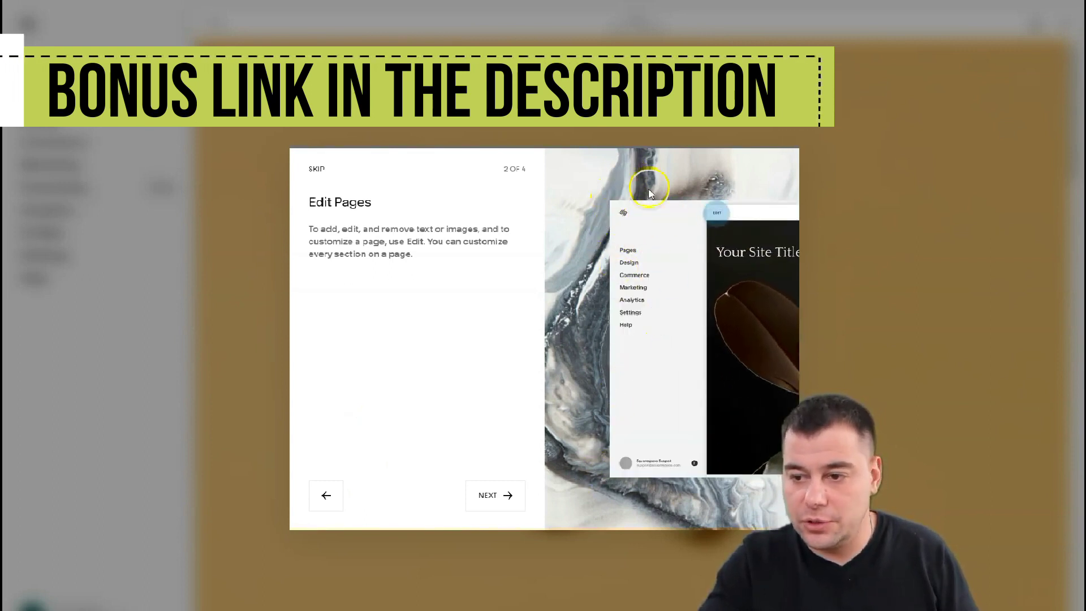
Go through the remaining introduction pages on editing and styling and finish the welcome setup
click(492, 500)
click(502, 499)
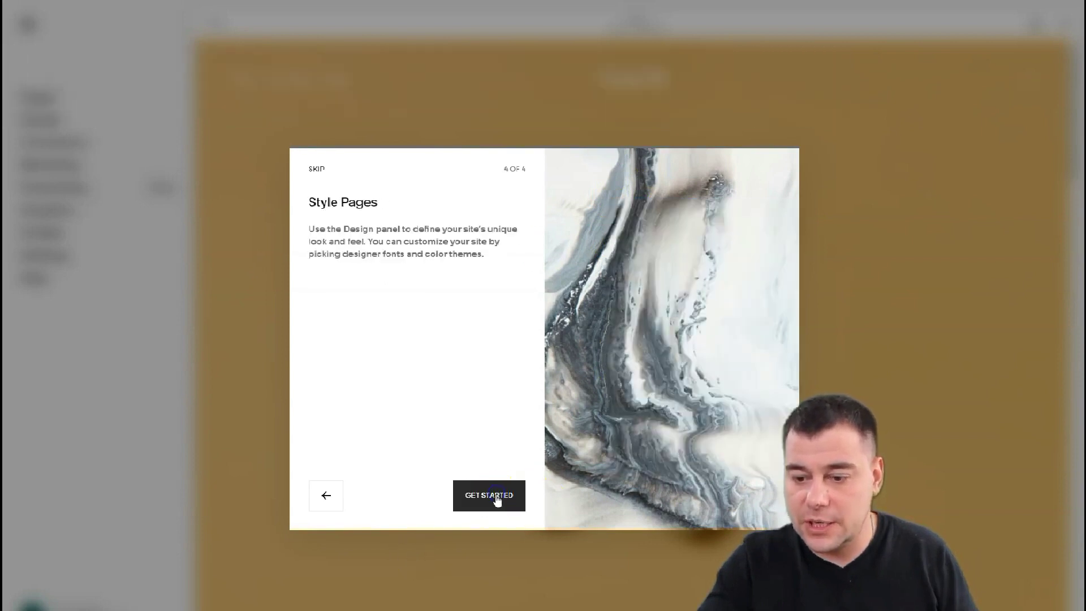
click(496, 498)
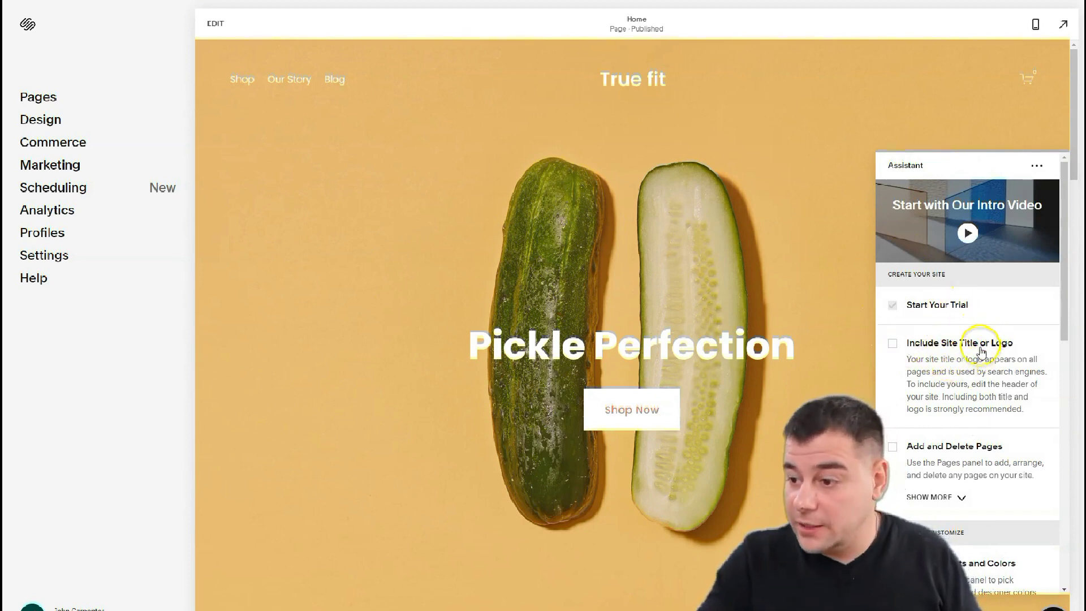
Review the Assistant checklist from creating the site through finalizing and launching it, and close the Assistant
scroll(973, 339, down, 2)
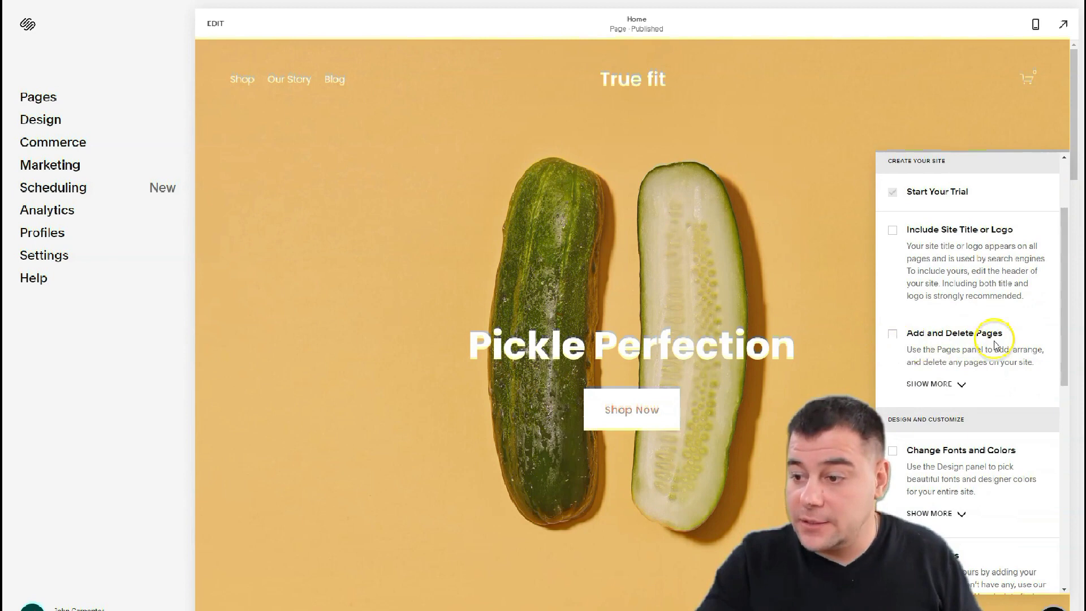
scroll(996, 345, down, 3)
scroll(998, 290, down, 4)
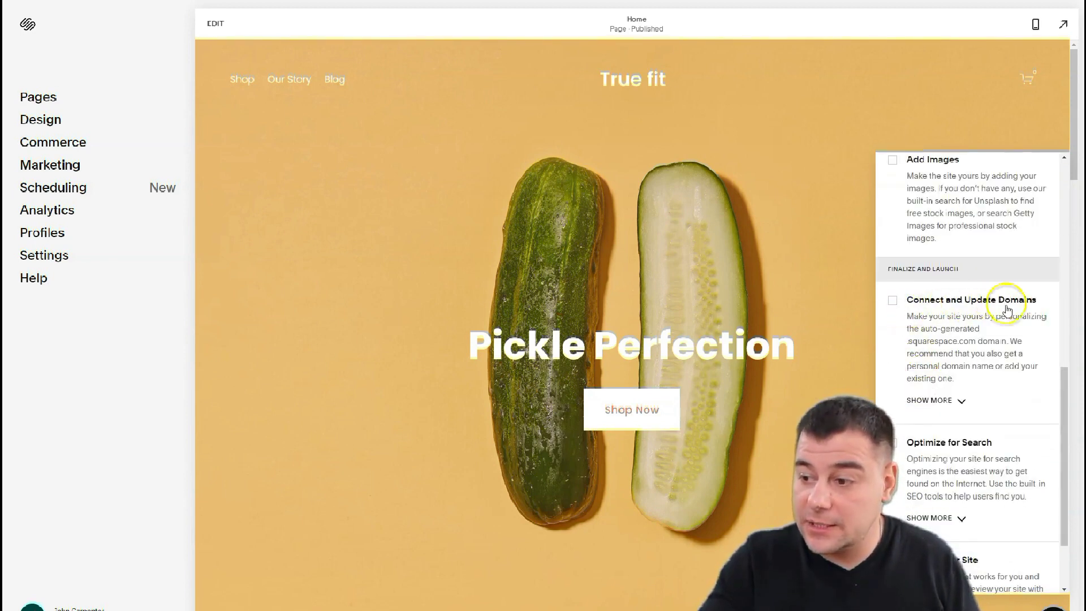
scroll(1012, 308, down, 2)
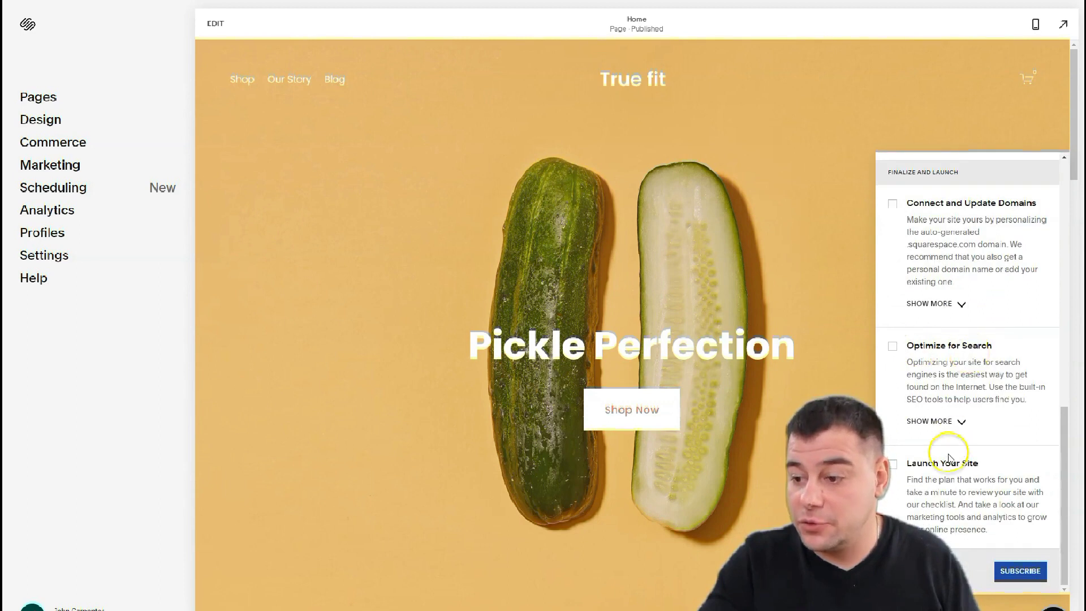
click(1050, 607)
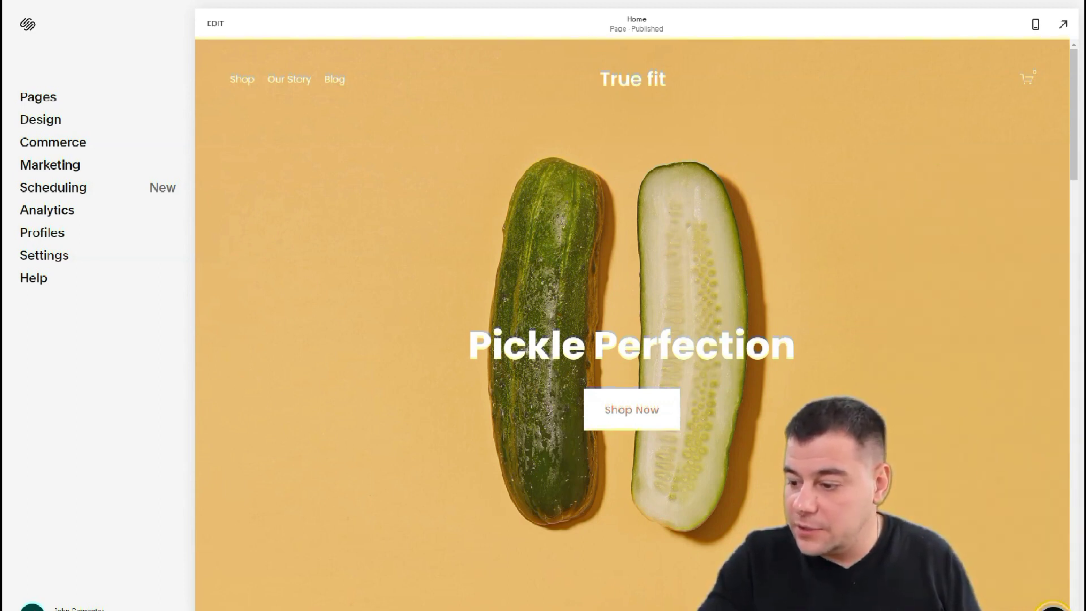
click(1051, 607)
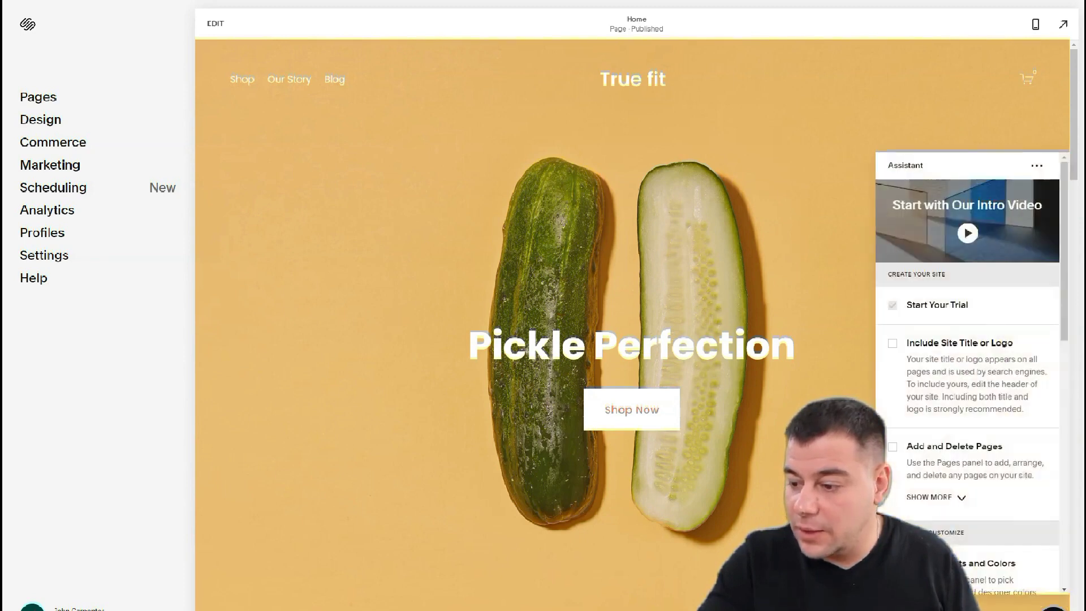
click(442, 235)
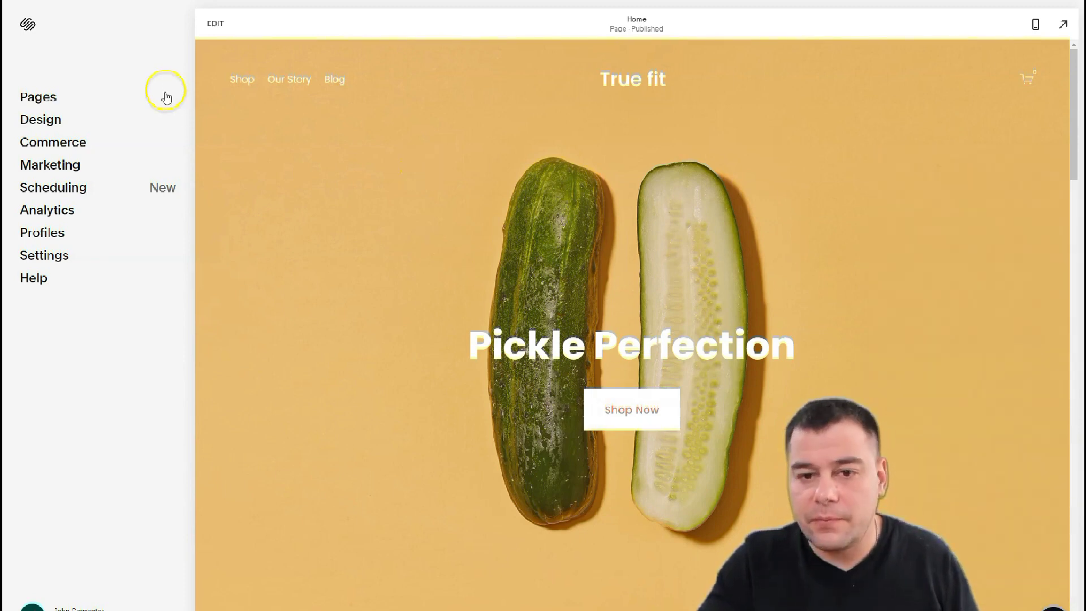
Open the site's page list and look through the Our Story page and the Blog page
click(39, 98)
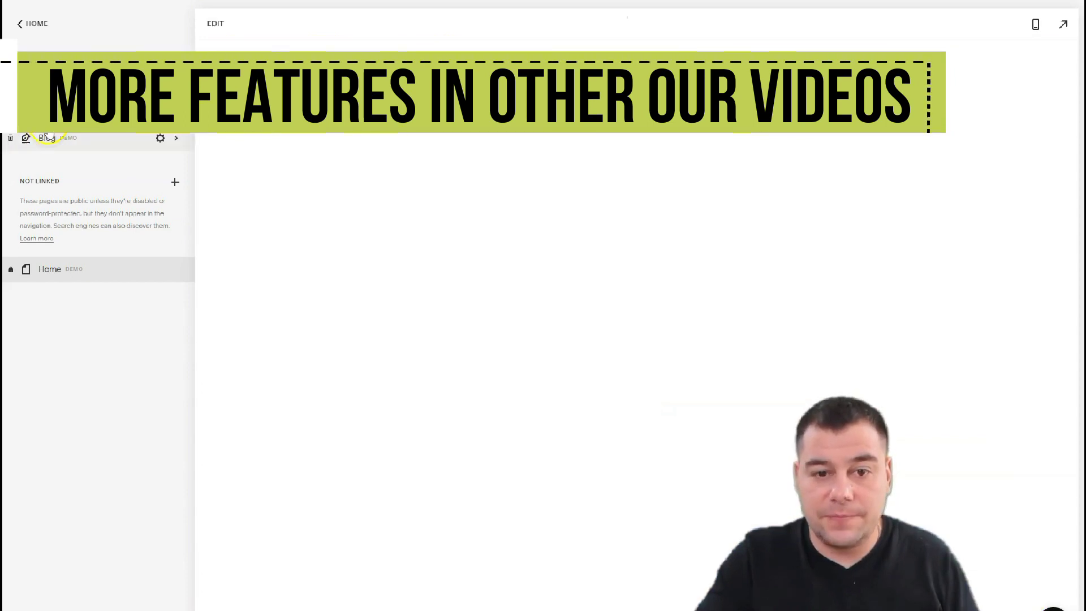
click(54, 111)
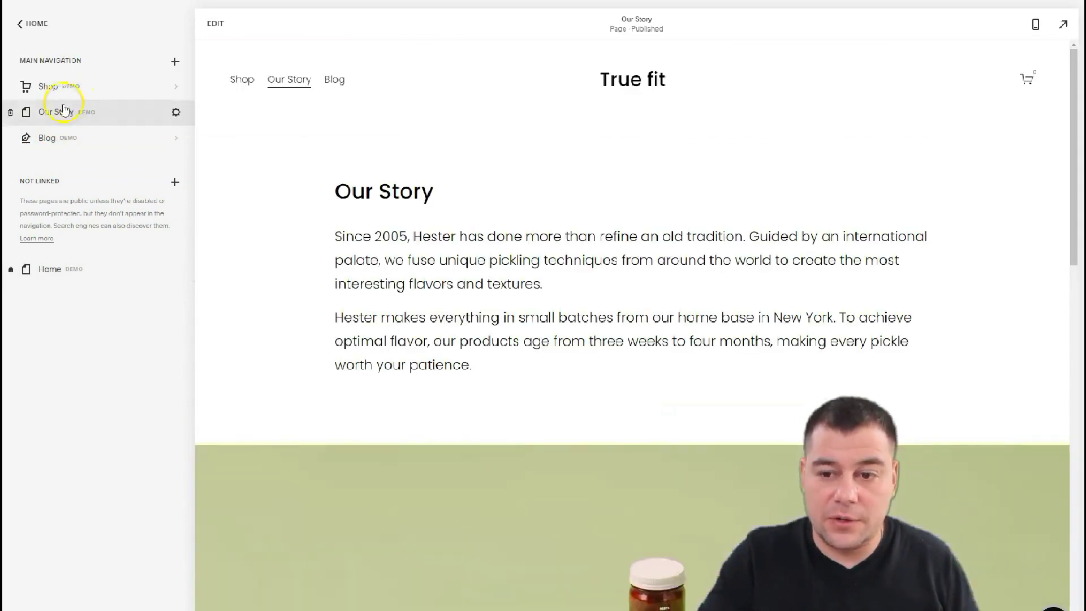
scroll(538, 302, down, 5)
scroll(538, 302, down, 10)
scroll(507, 288, up, 15)
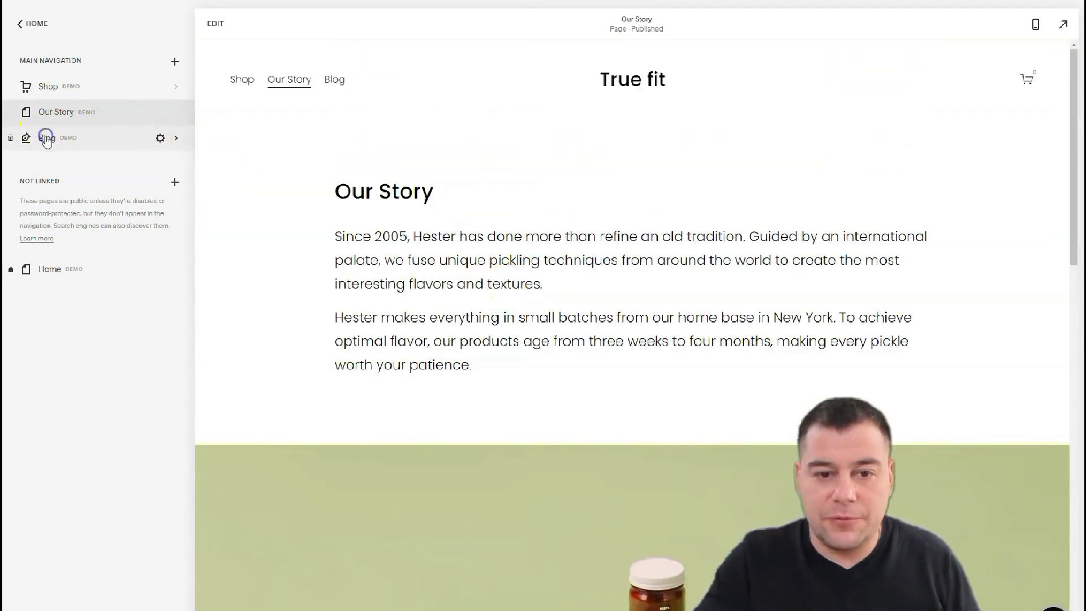
click(47, 139)
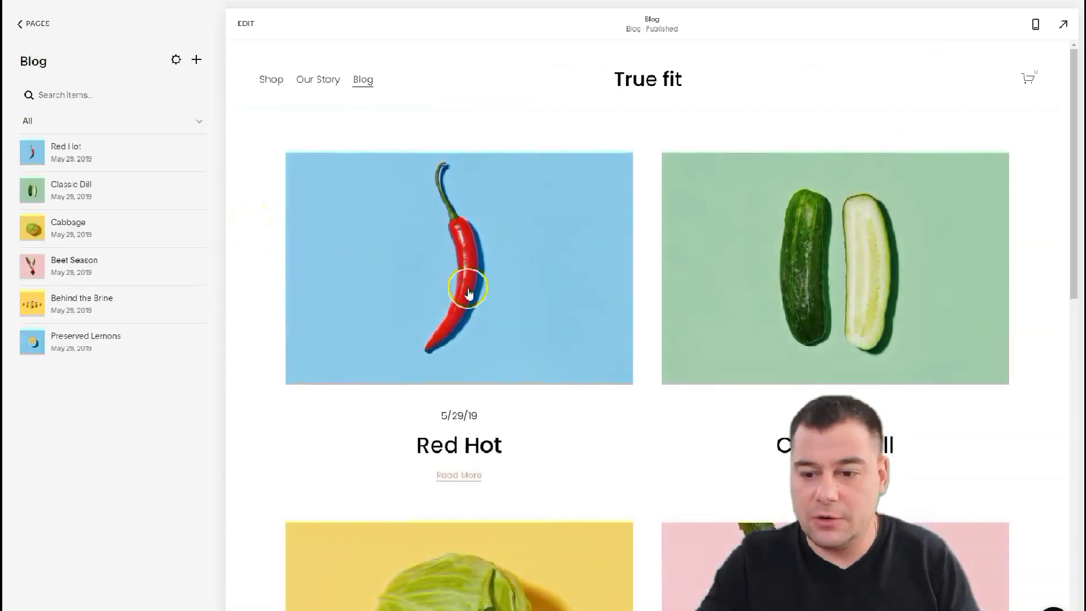
scroll(469, 293, down, 8)
scroll(466, 277, up, 8)
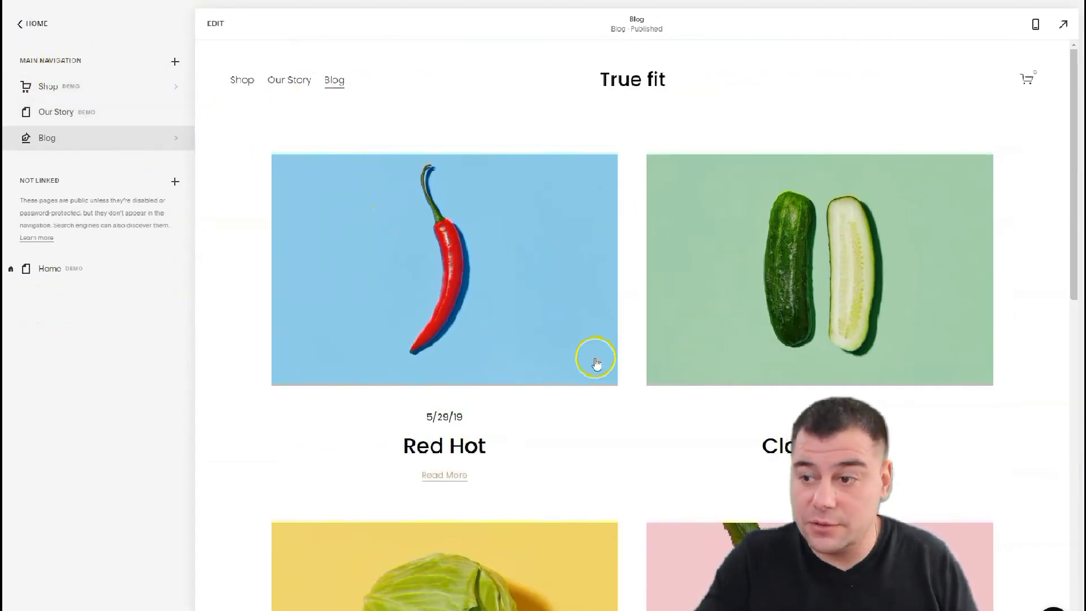
Look through the products on the Shop page and return to the page list
click(44, 90)
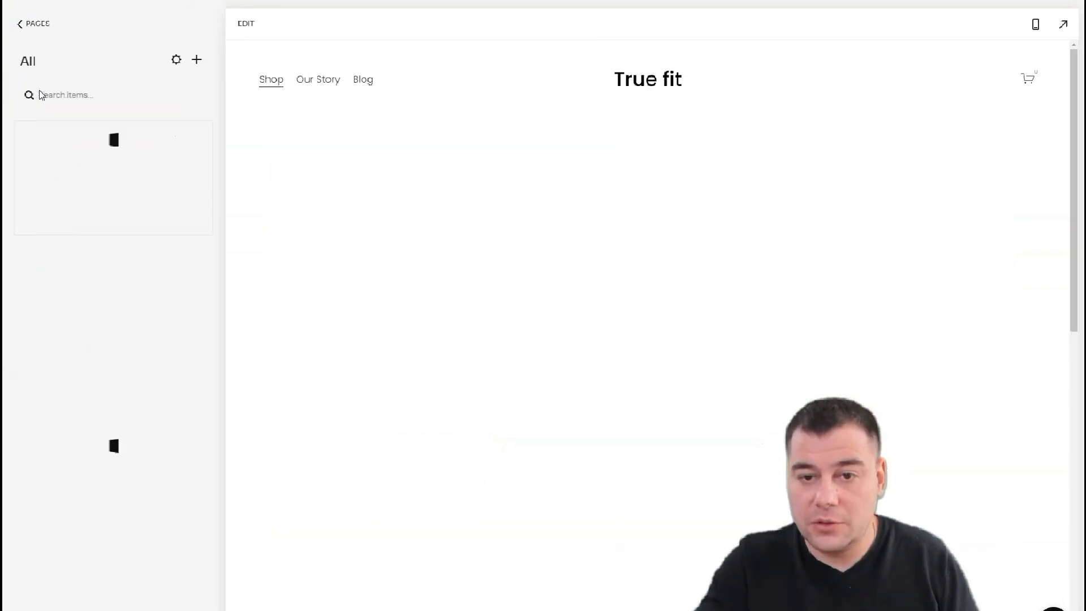
click(557, 444)
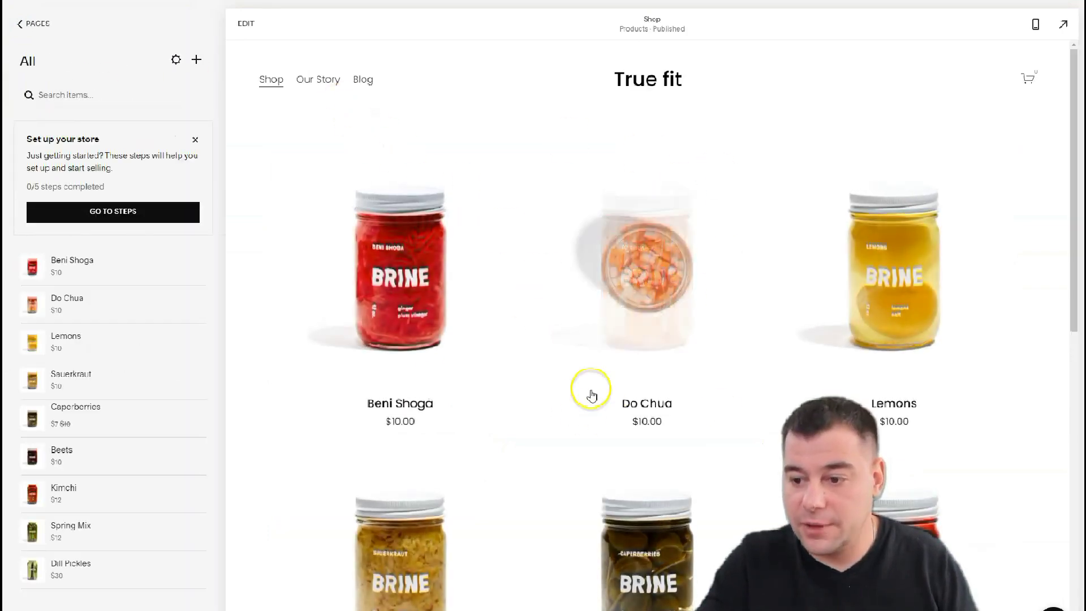
scroll(588, 391, down, 5)
scroll(577, 384, down, 4)
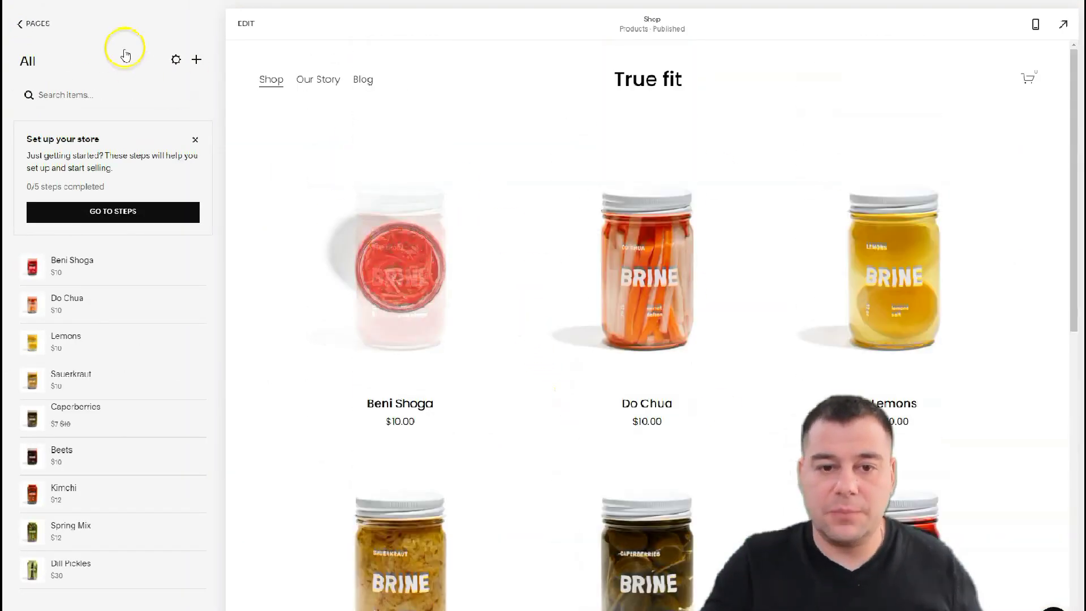
click(18, 24)
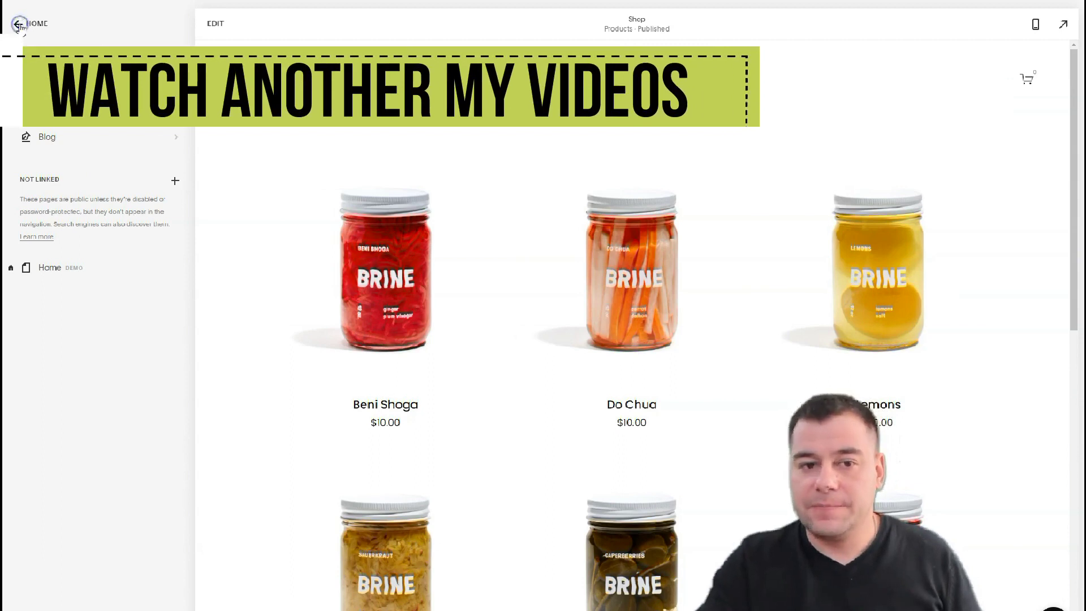
Display the Home page and delete the Shop, Our Story and Blog pages from the main navigation
click(68, 133)
click(49, 267)
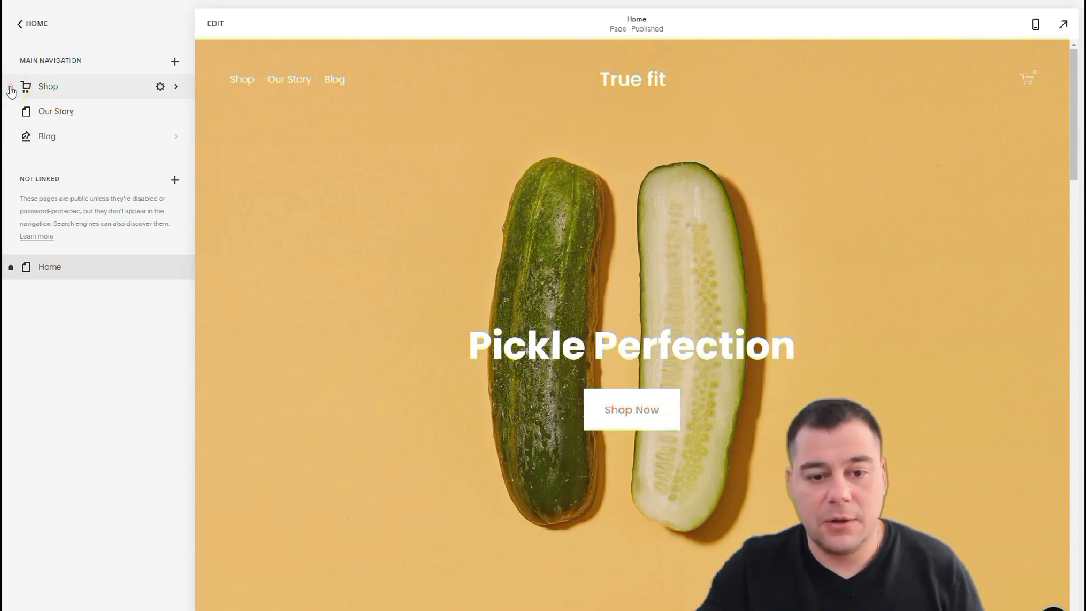
click(11, 87)
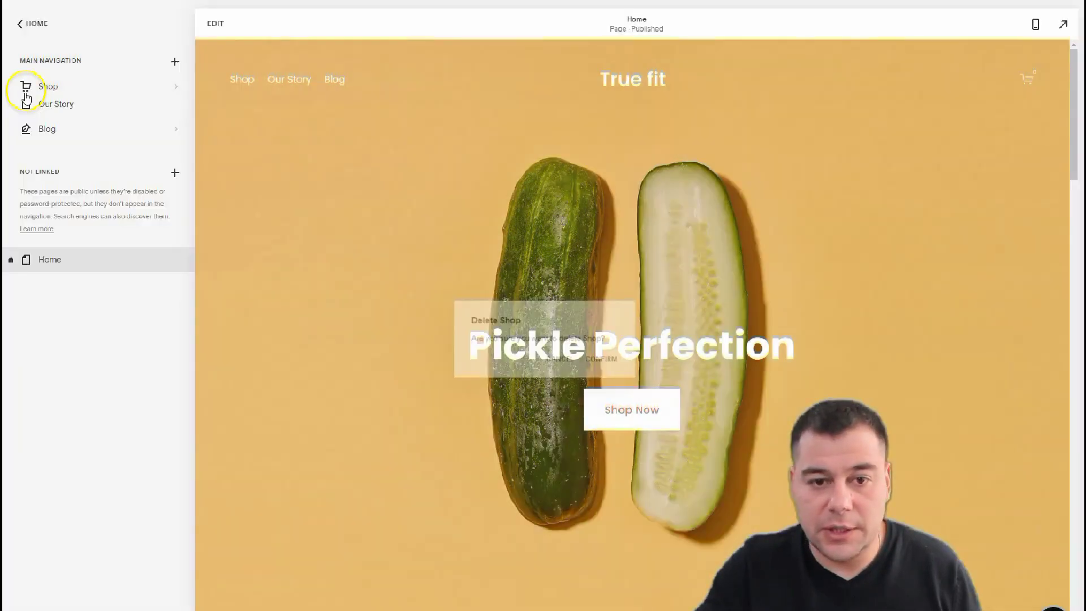
click(10, 87)
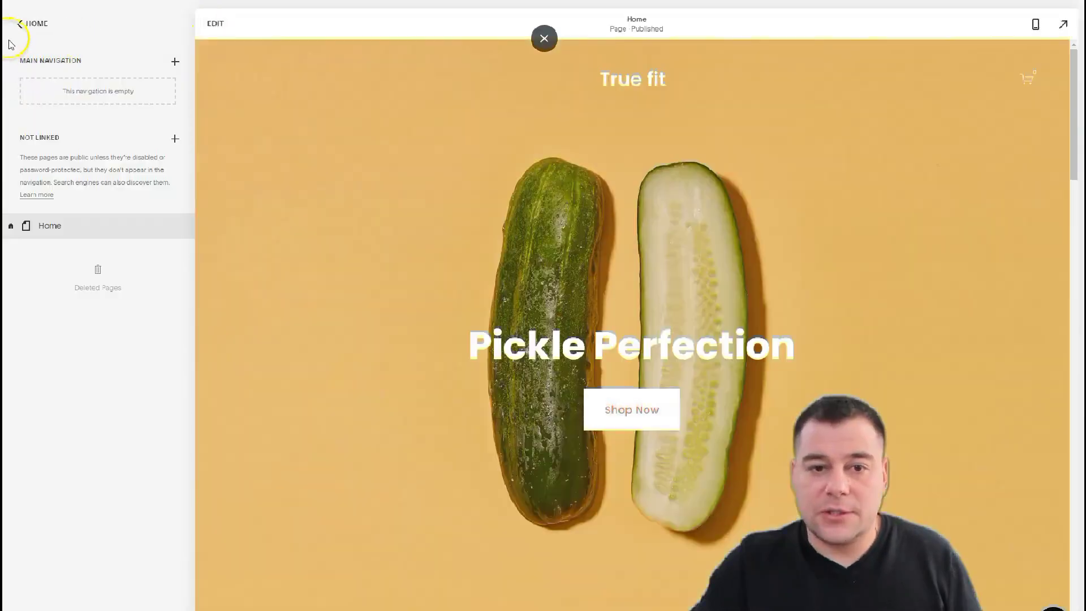
Edit the Home page, open the site header for editing, and view its global, desktop and mobile settings
click(214, 25)
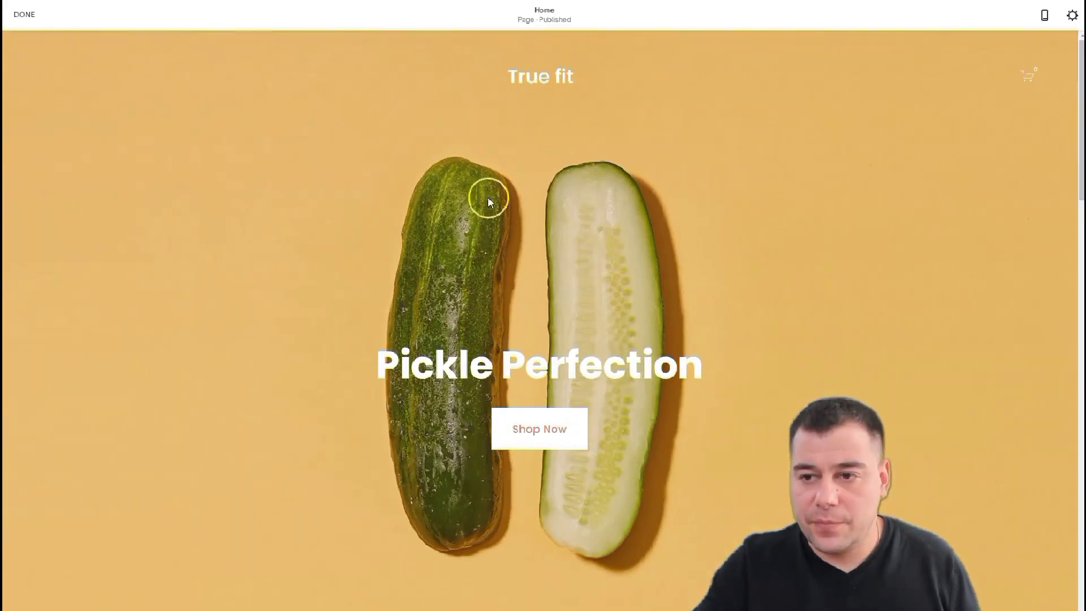
mouse_move(635, 87)
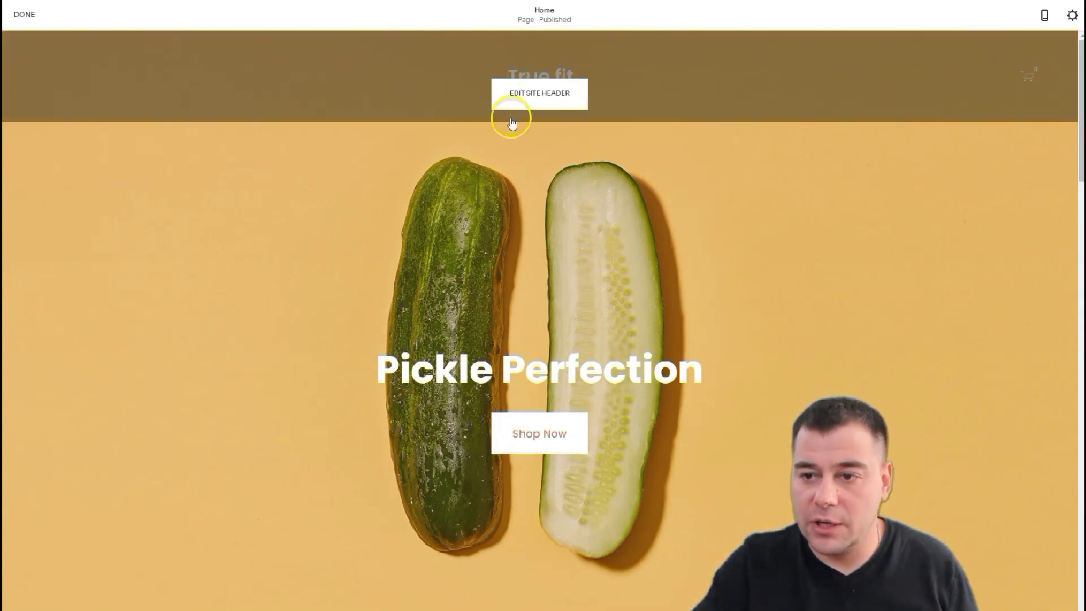
click(540, 96)
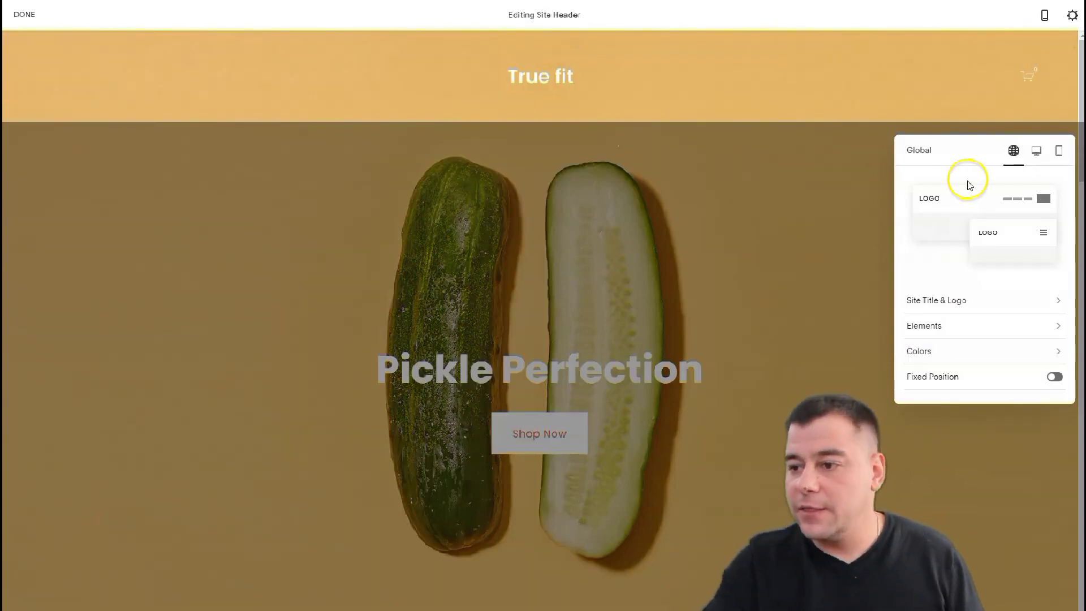
click(1036, 156)
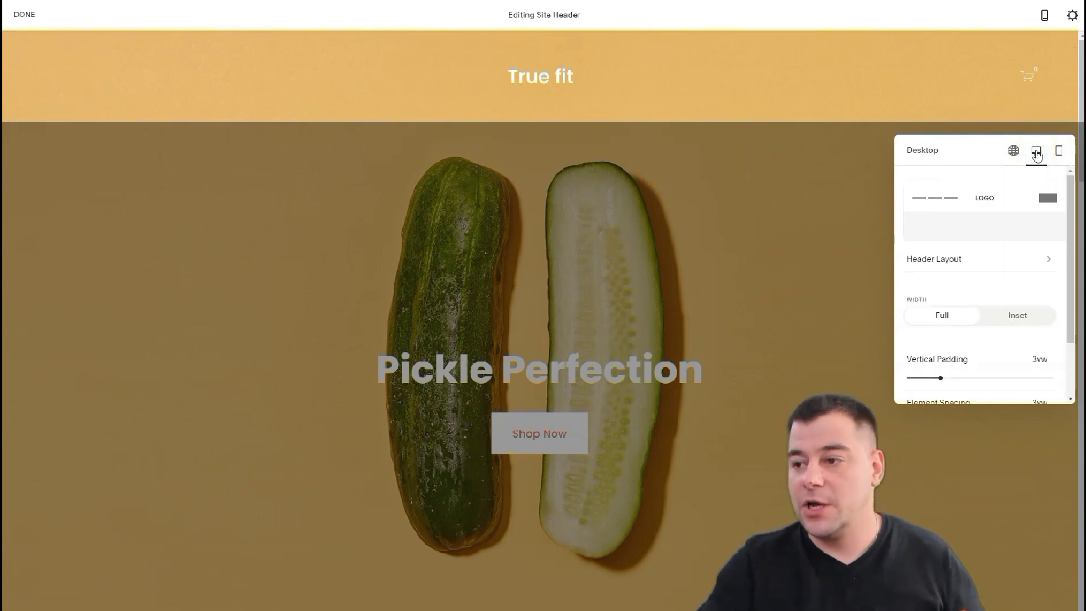
click(1062, 158)
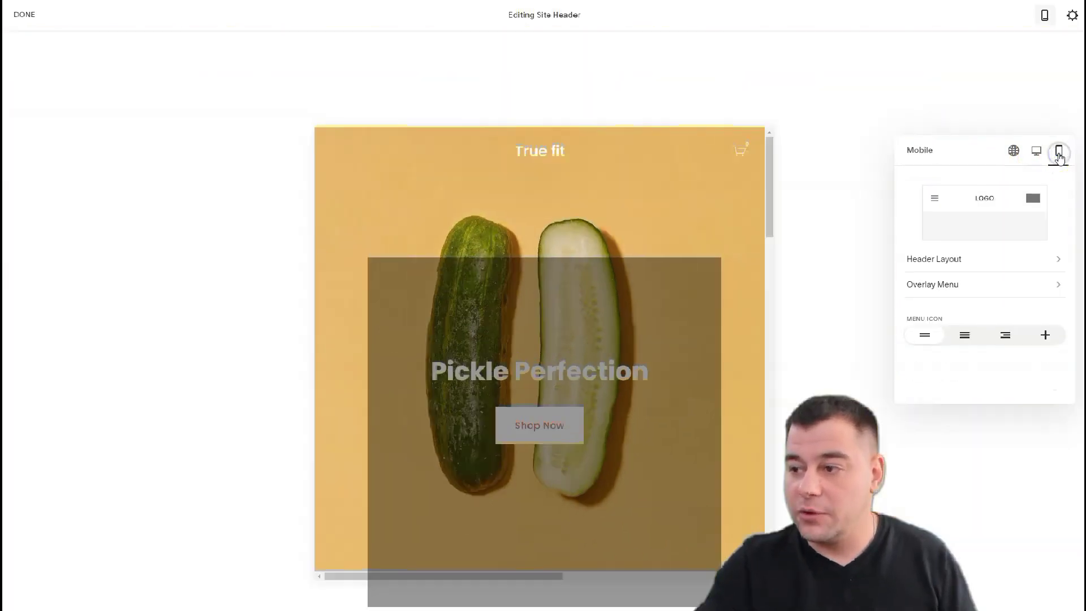
Try the desktop header layout with navigation beneath the centred logo, and restore the layout with navigation left of the logo
click(1037, 153)
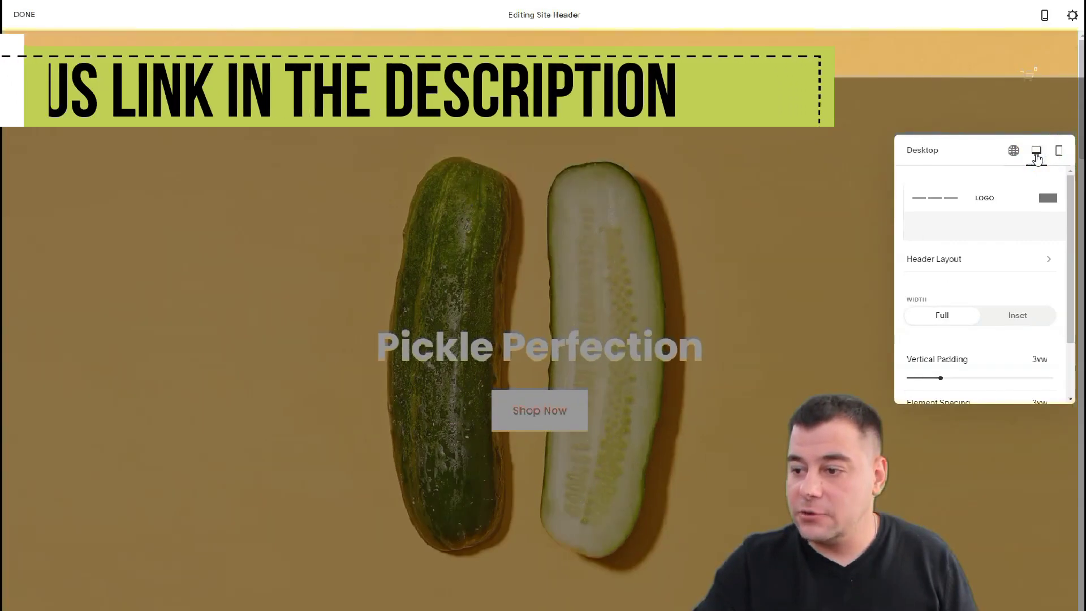
click(944, 258)
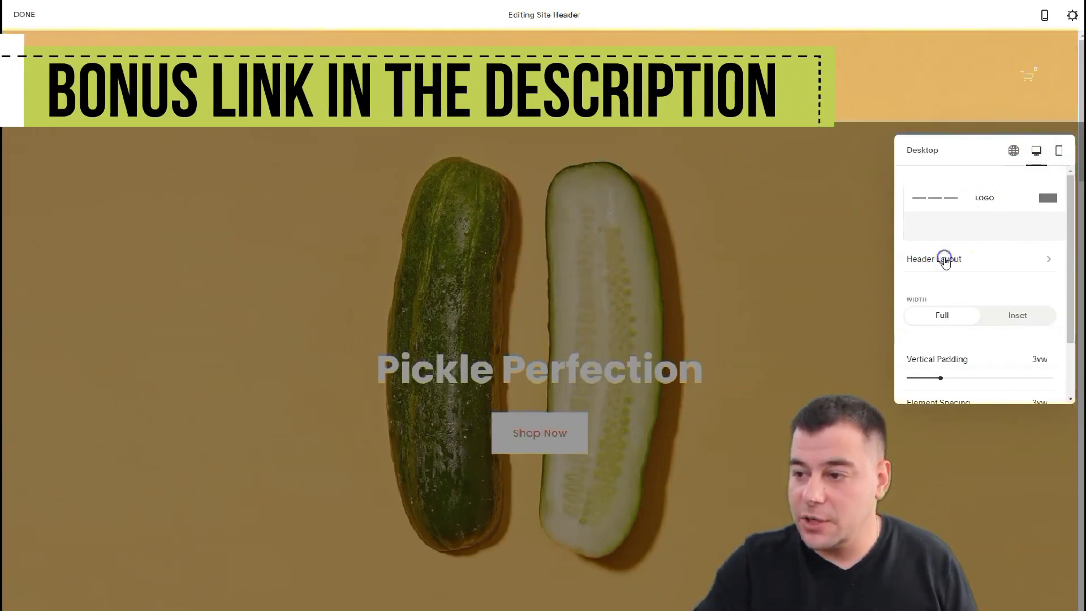
click(989, 262)
scroll(975, 250, down, 2)
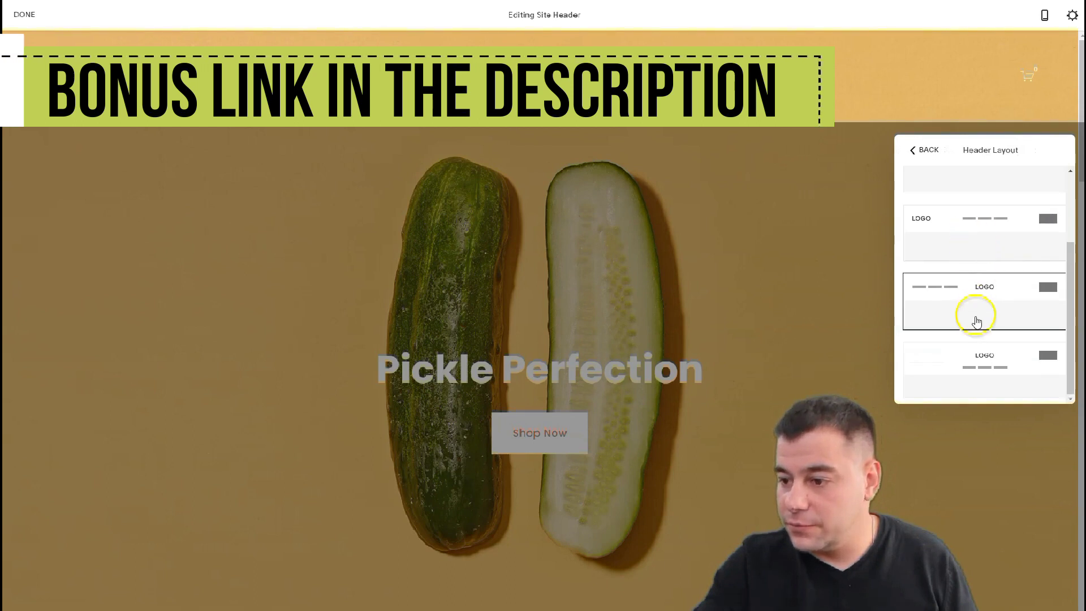
click(977, 360)
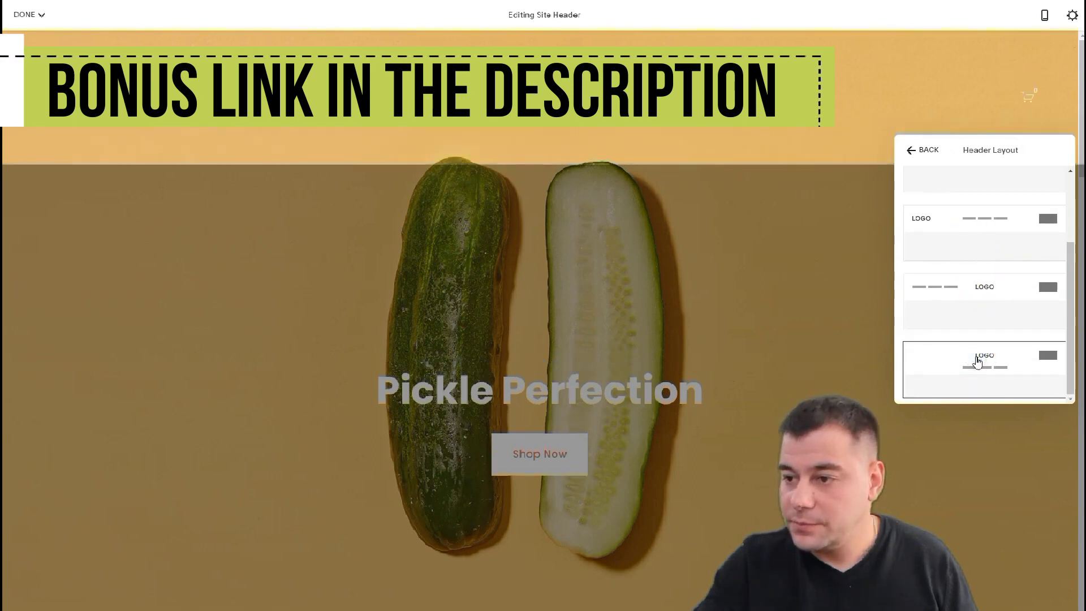
click(984, 370)
click(979, 297)
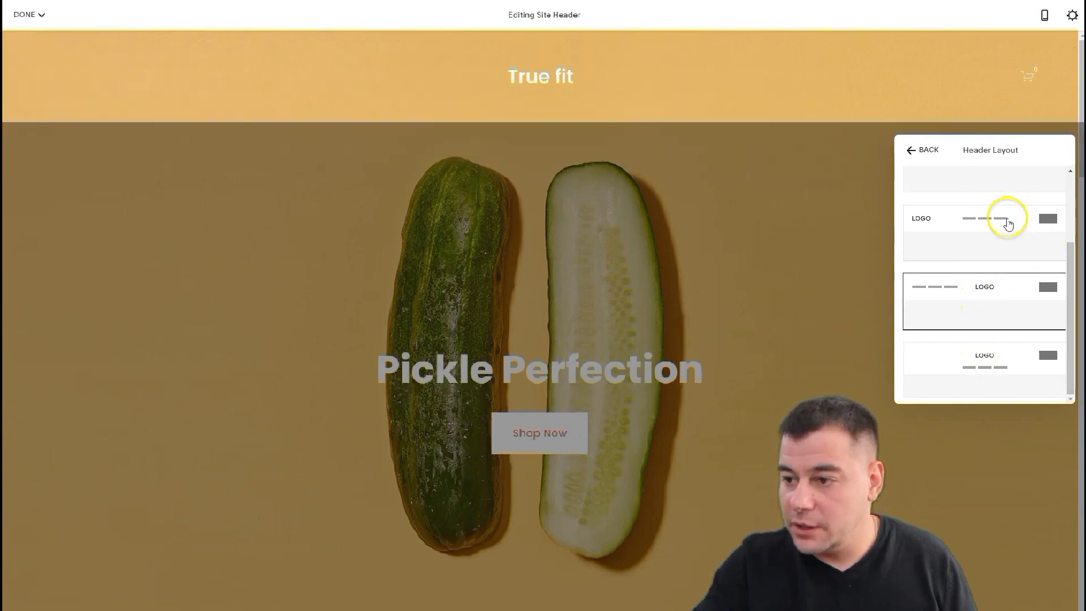
click(915, 151)
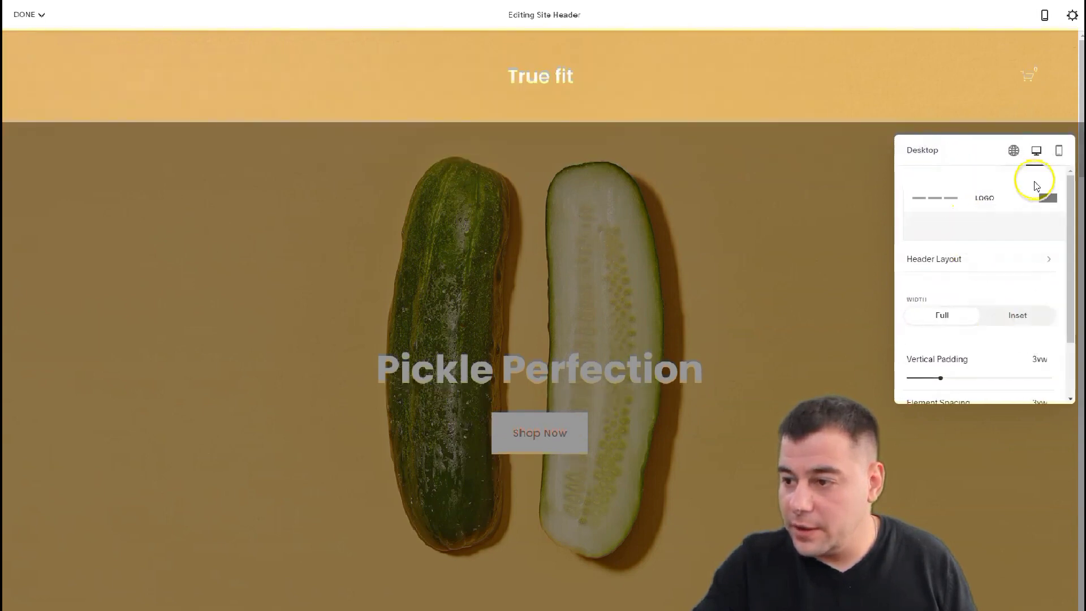
Try the mobile header layout with logo and menu icon on the right, and restore the menu-left, centred-logo layout
click(1057, 158)
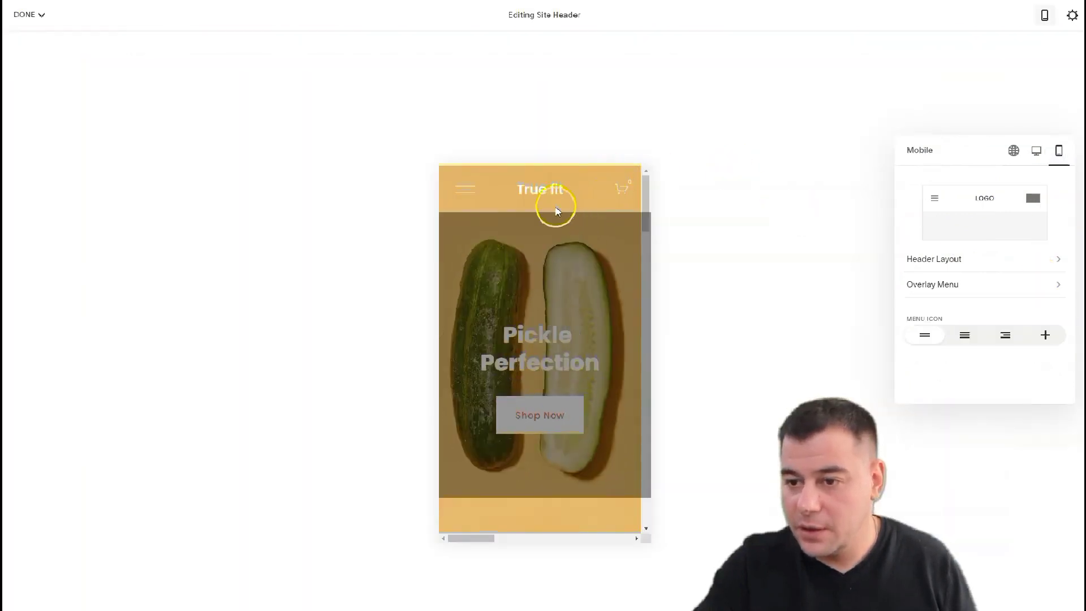
click(963, 259)
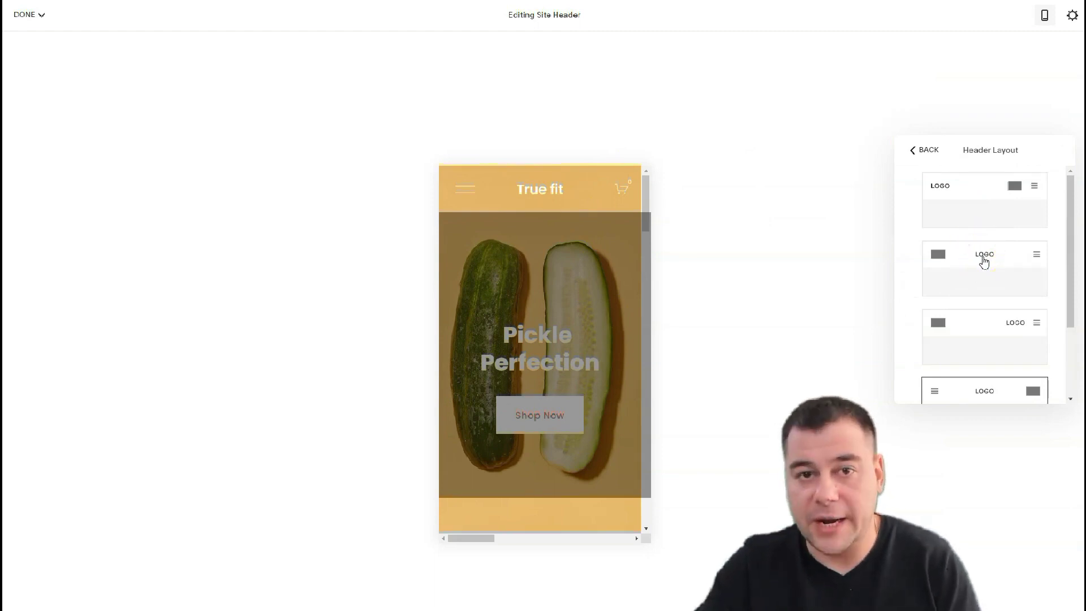
scroll(984, 262, down, 3)
click(981, 230)
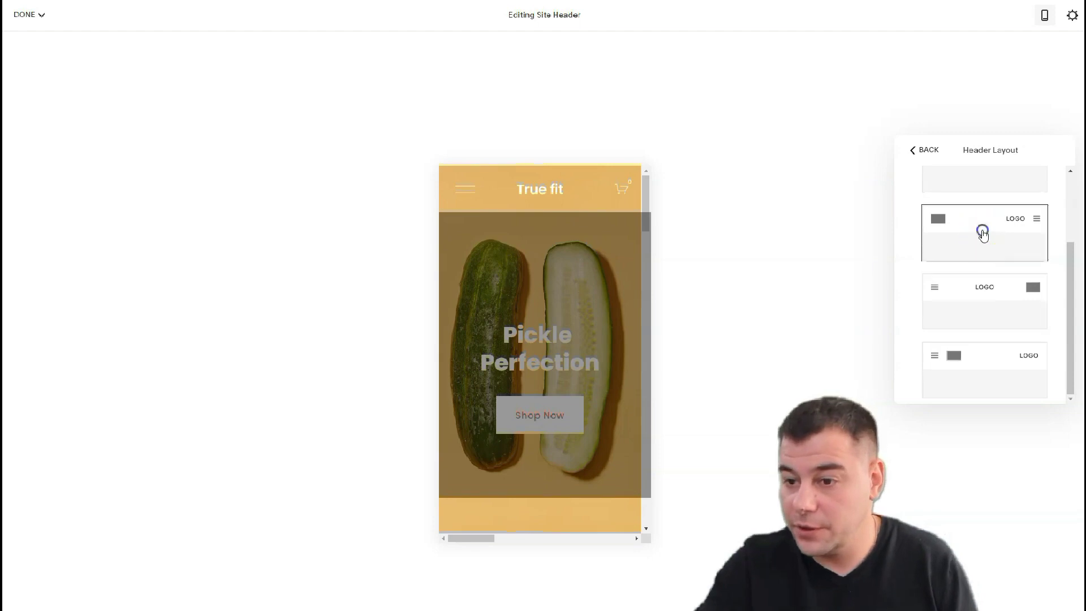
click(1004, 306)
click(923, 156)
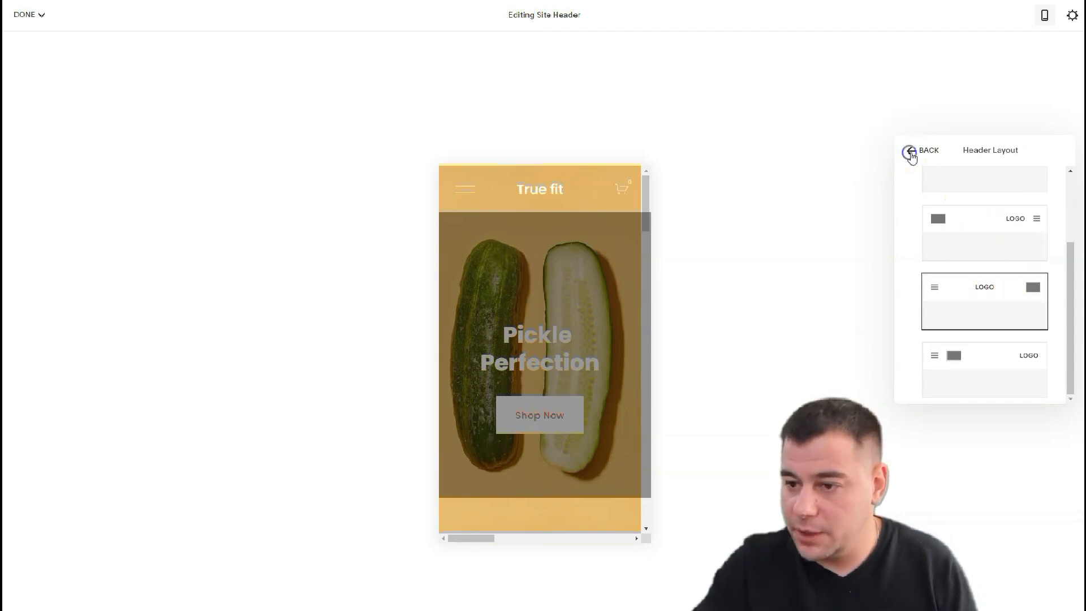
In the global header elements, disable Cart and Account Login and enable the Get Started button and Social Links
click(1025, 151)
click(981, 315)
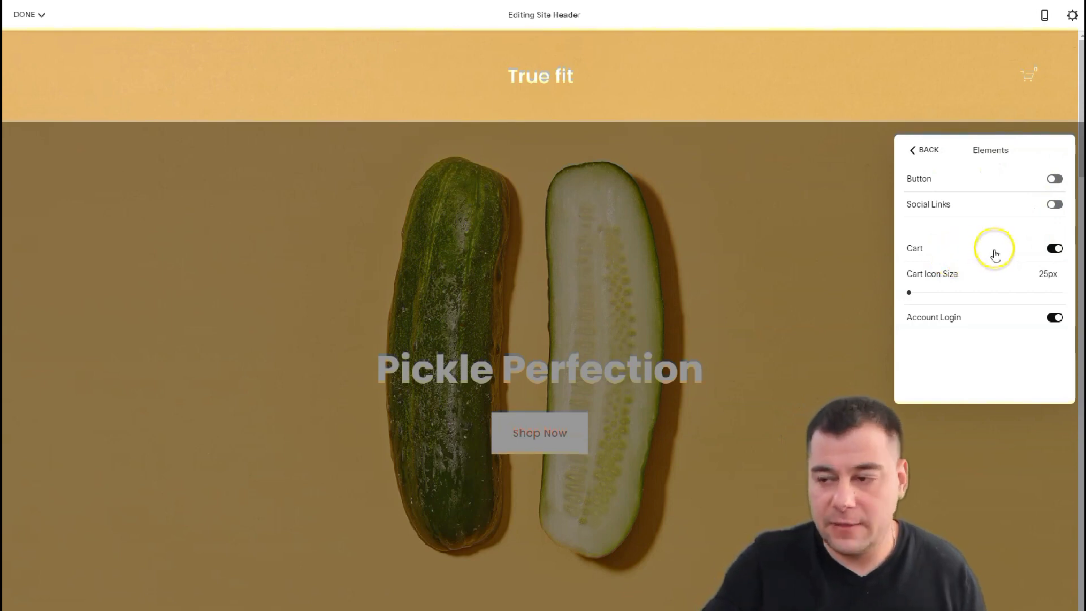
click(1055, 250)
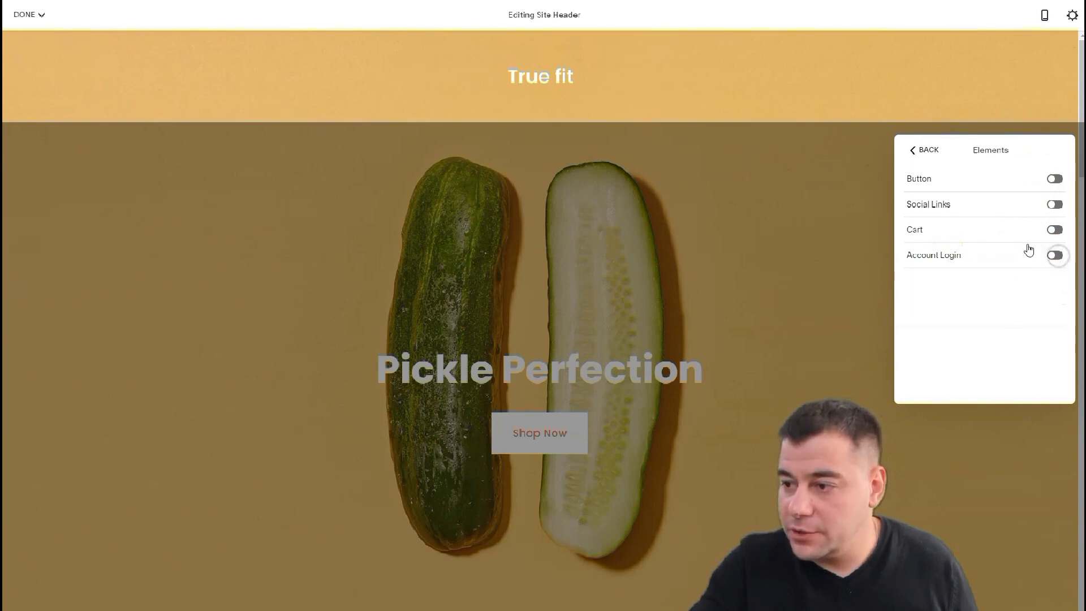
click(1055, 179)
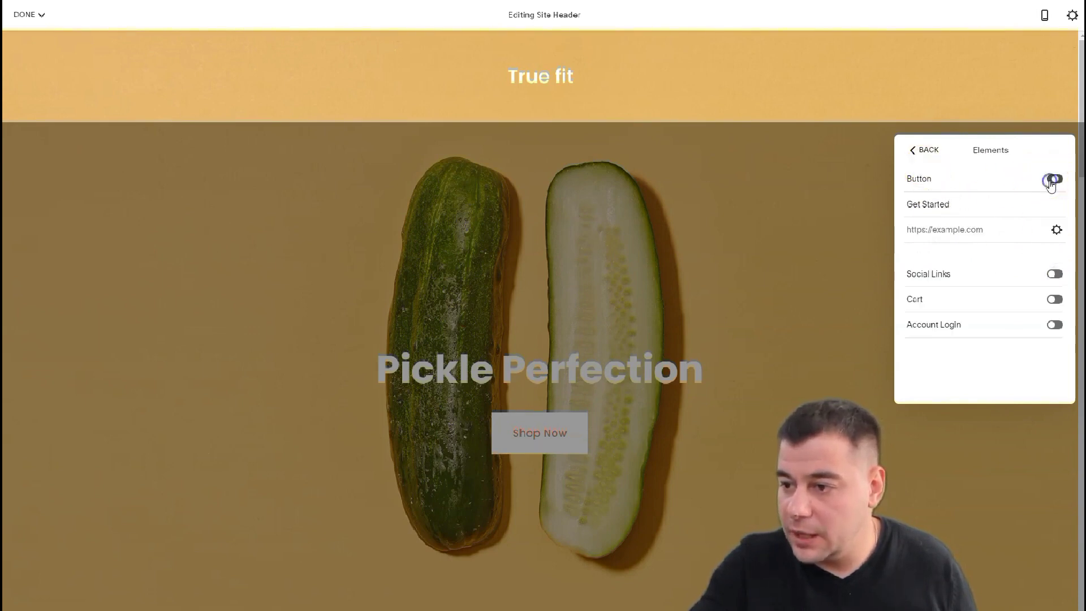
click(1047, 274)
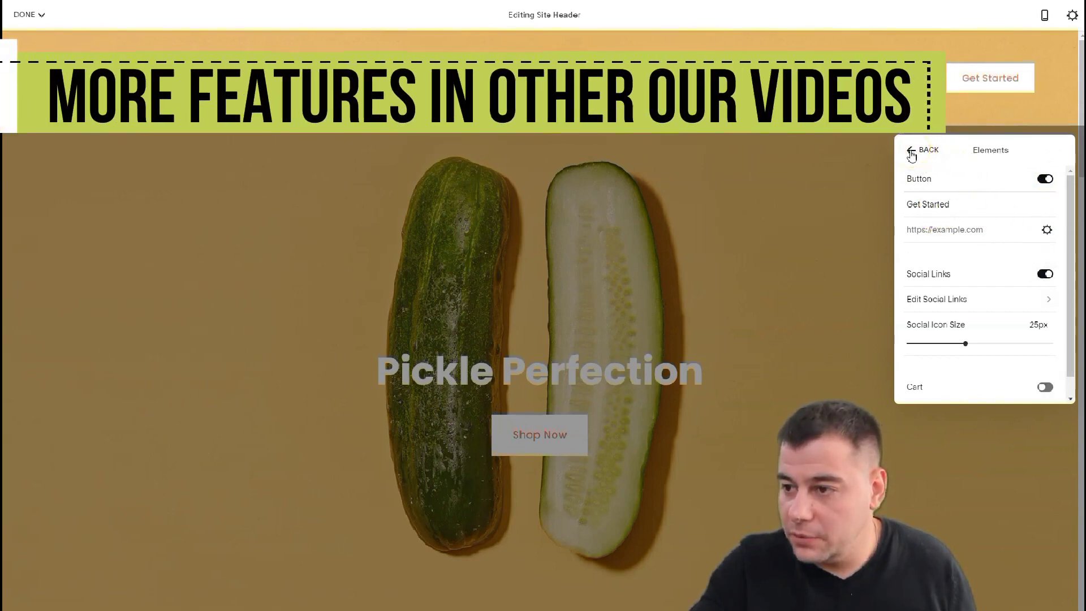
Examine the header's social links settings and leave the site header editor
click(946, 305)
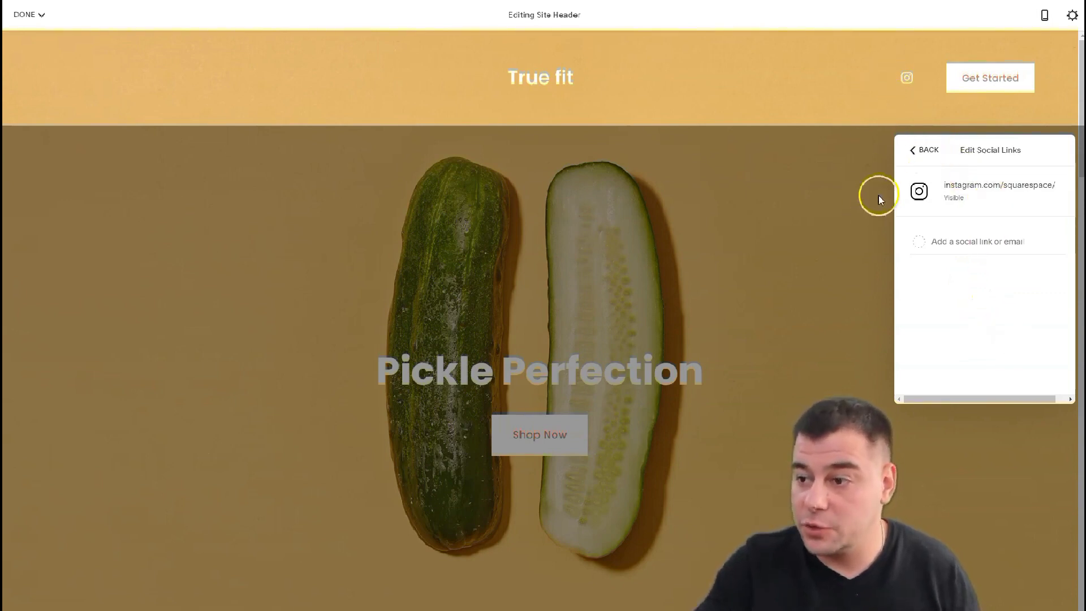
click(915, 156)
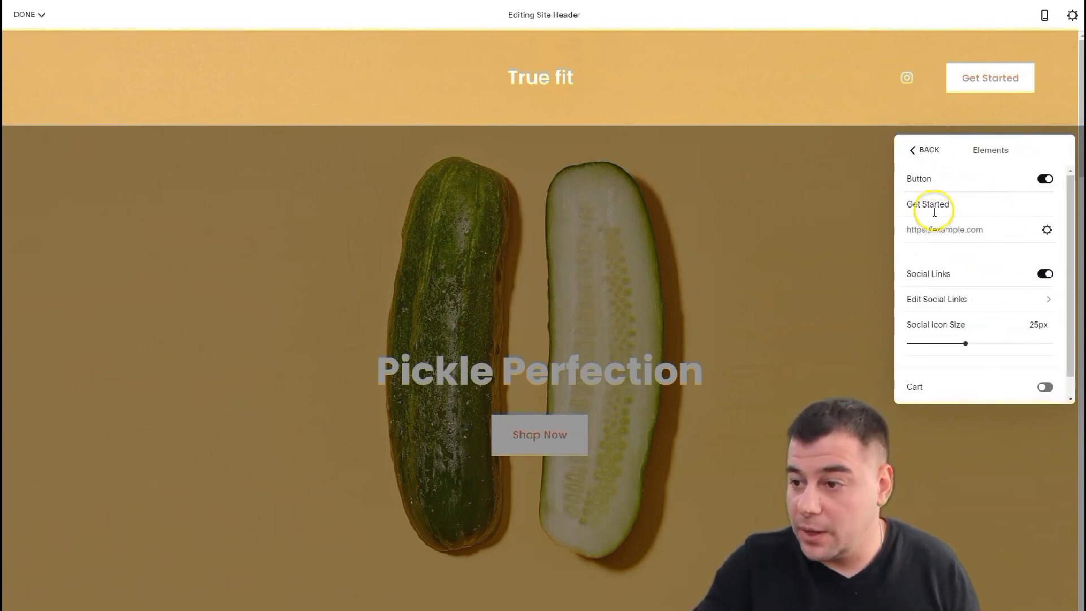
click(923, 152)
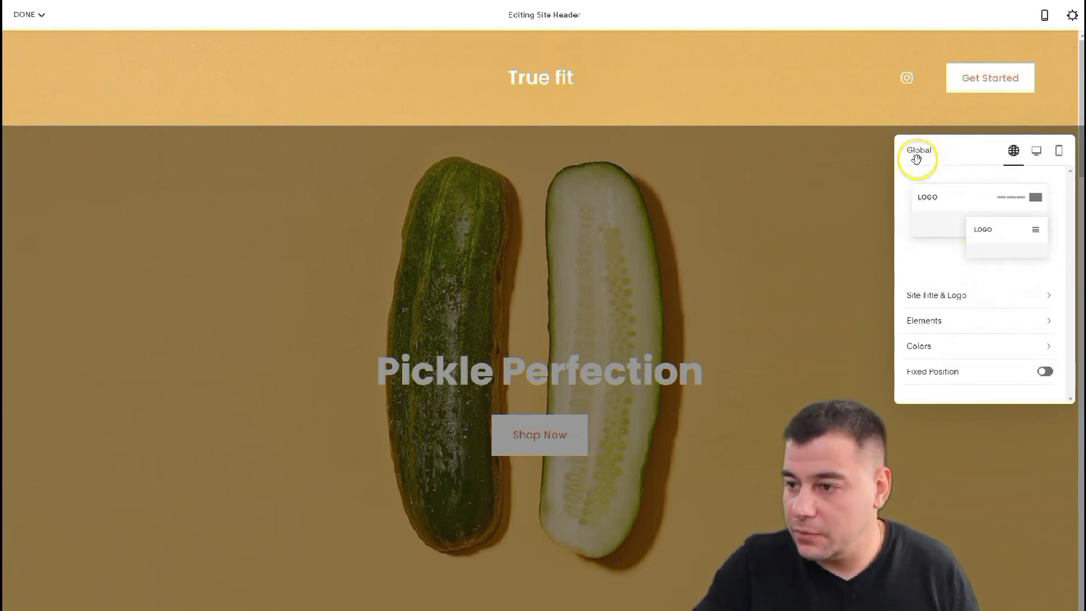
click(864, 168)
mouse_move(504, 66)
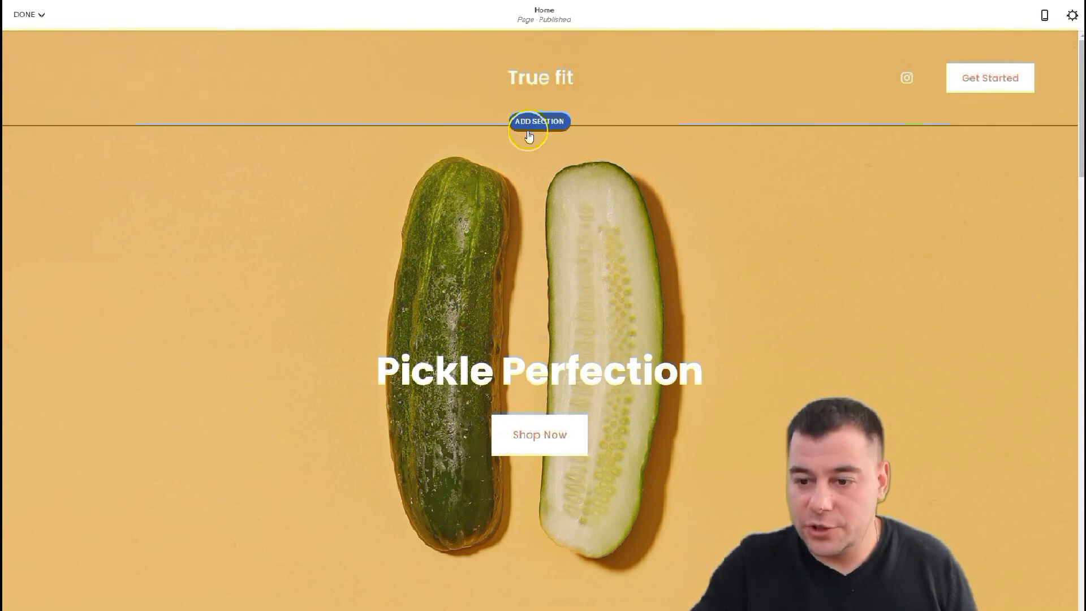
Look through all the Home page sections, from the site header and banner down to the footer
scroll(562, 558, down, 4)
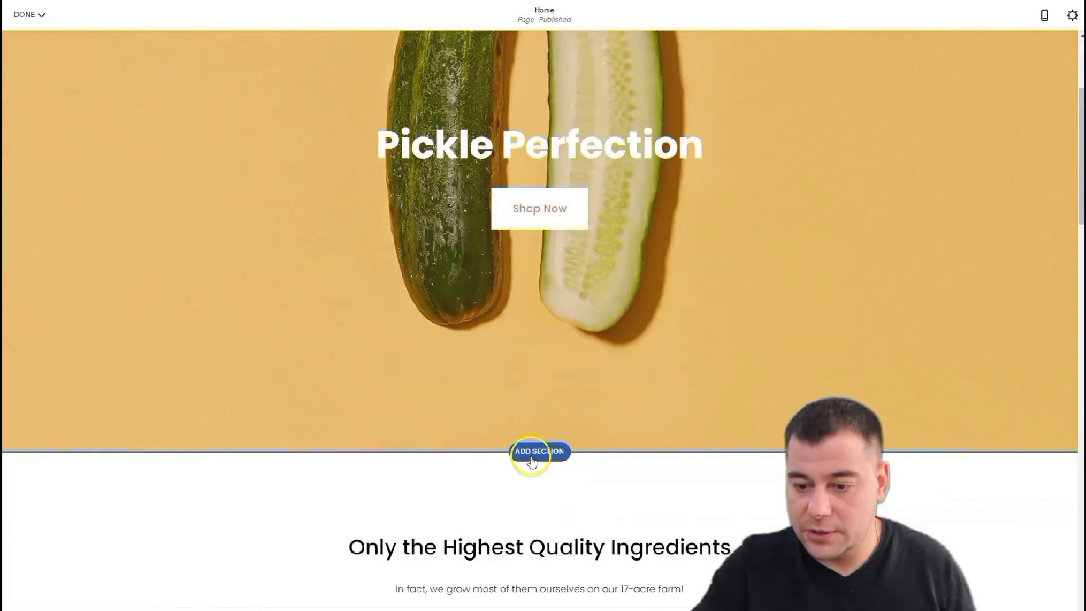
scroll(535, 447, down, 5)
scroll(536, 402, down, 5)
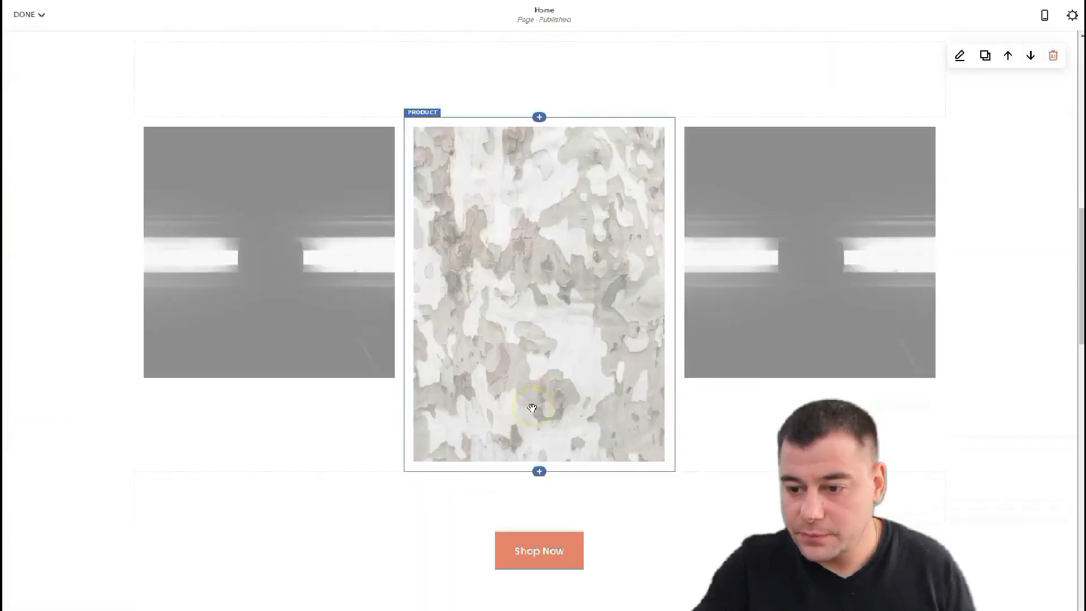
scroll(532, 408, down, 15)
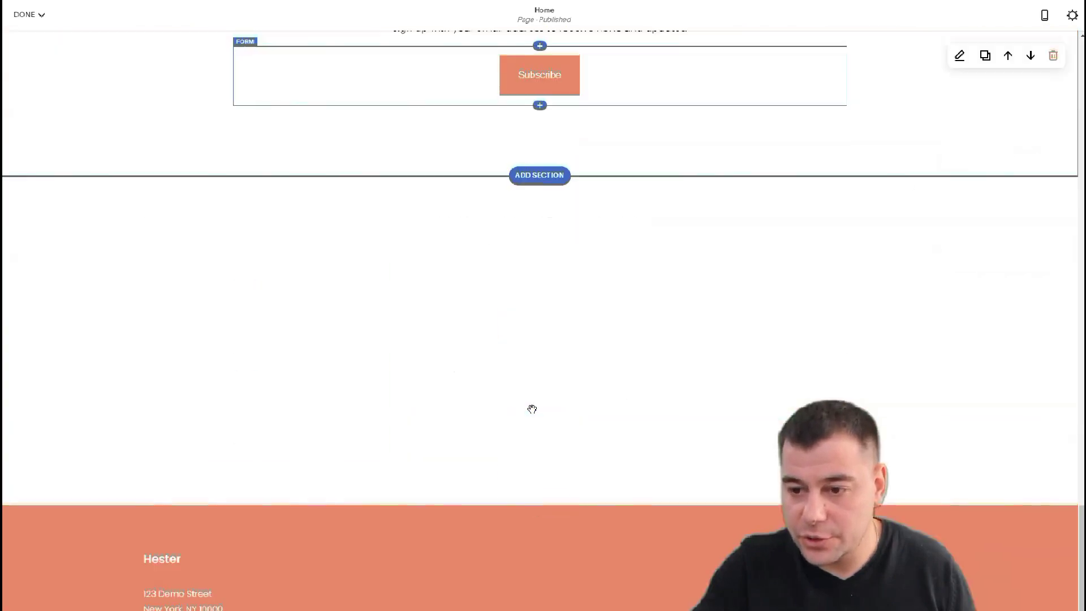
scroll(534, 412, up, 15)
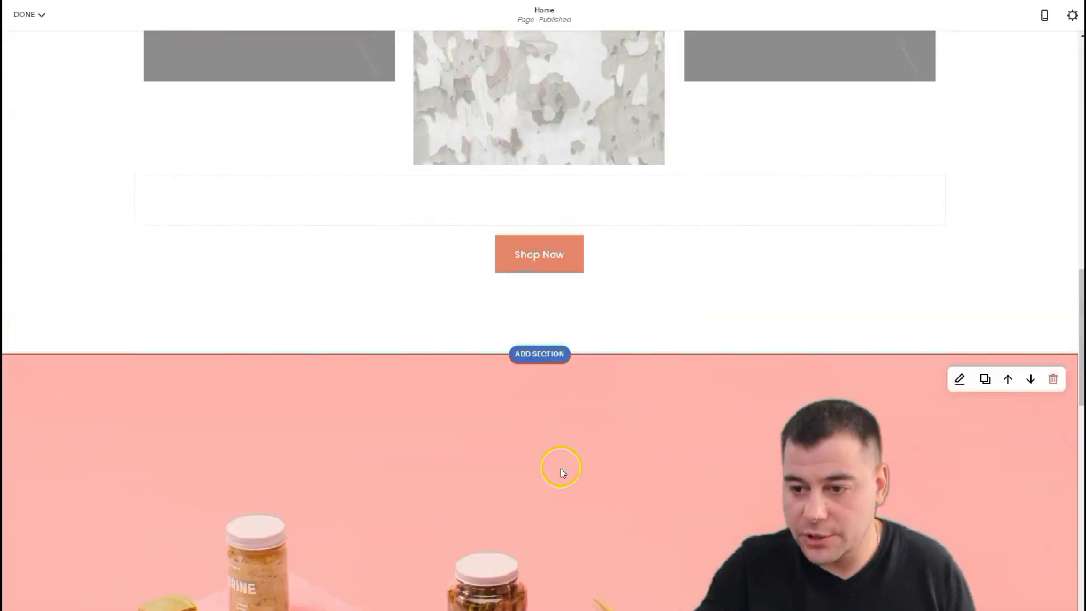
scroll(561, 469, up, 10)
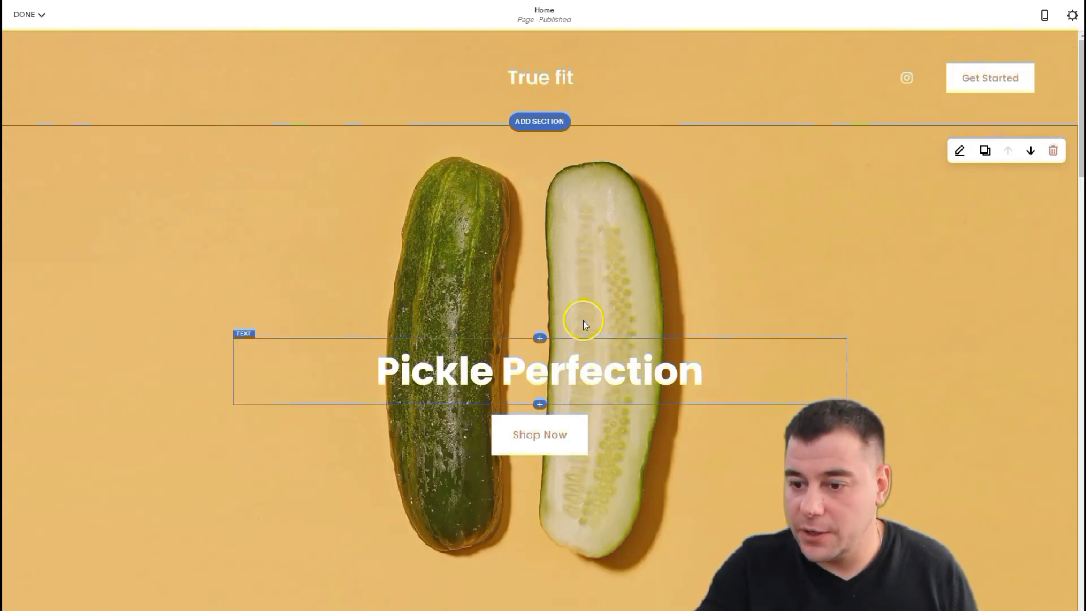
mouse_move(574, 76)
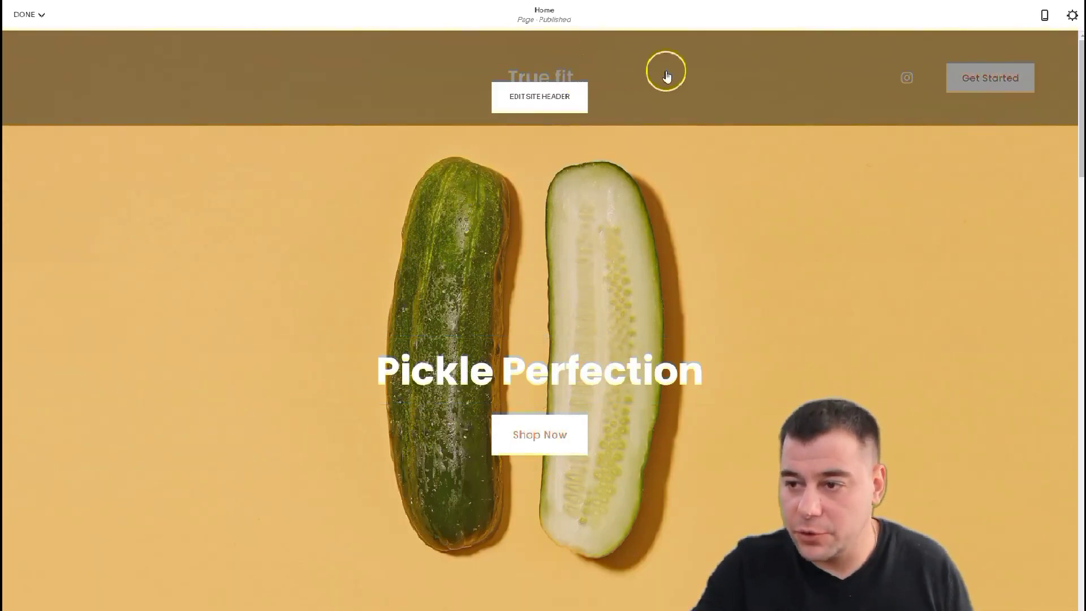
scroll(728, 131, down, 5)
scroll(735, 153, up, 5)
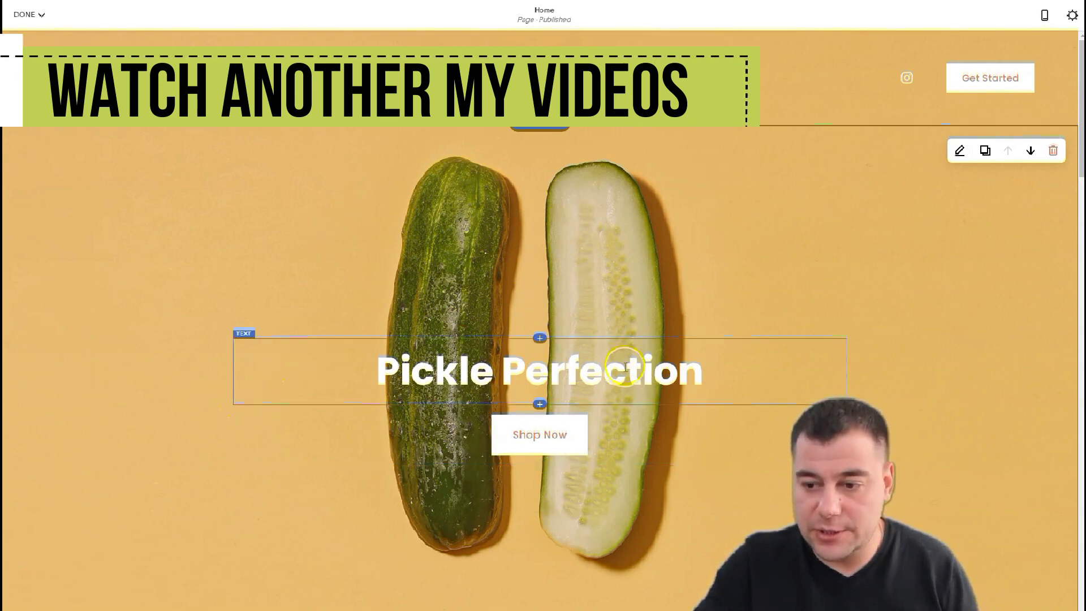
Replace the banner heading "Pickle Perfection" with "True Fit Gym"
drag(702, 372, 363, 395)
text(True Fit Gym)
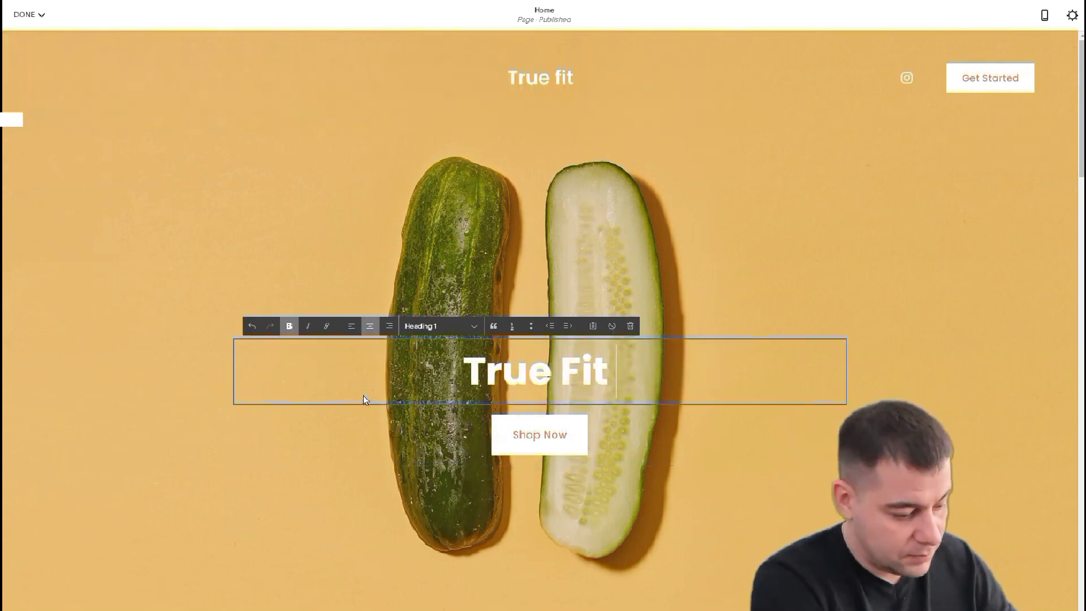
Try the Heading 2, Heading 4 and Paragraph 2 styles on the banner heading, and restore Heading 1
click(441, 326)
click(440, 350)
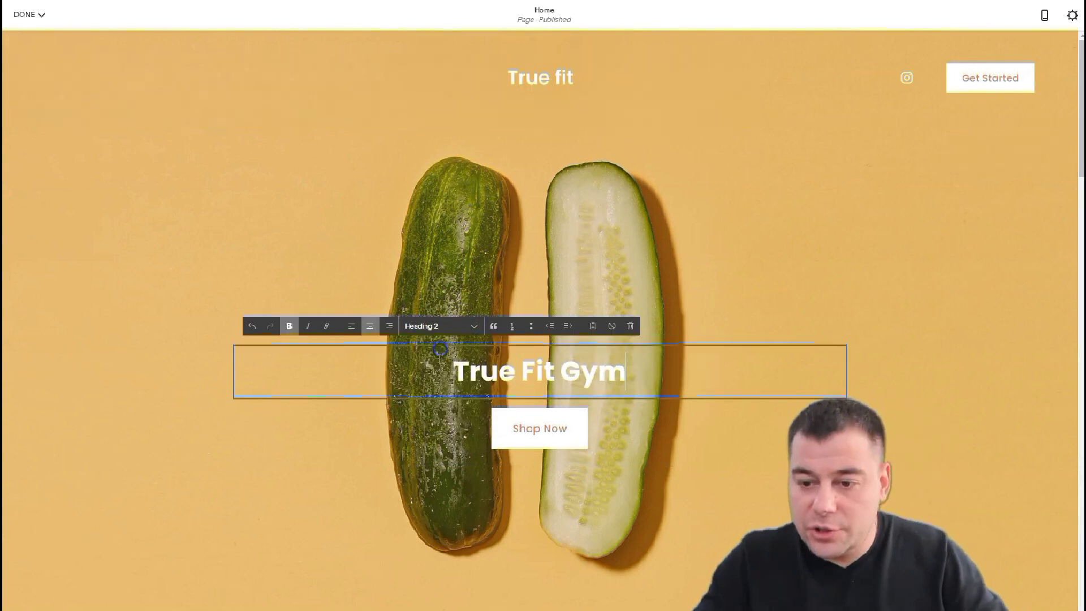
click(477, 329)
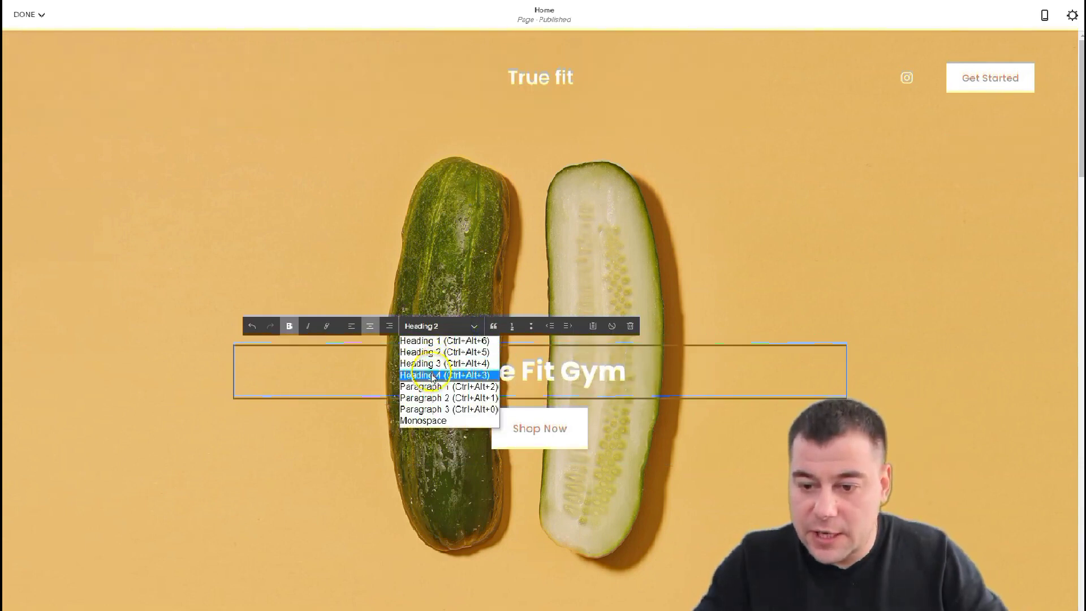
click(444, 376)
click(476, 329)
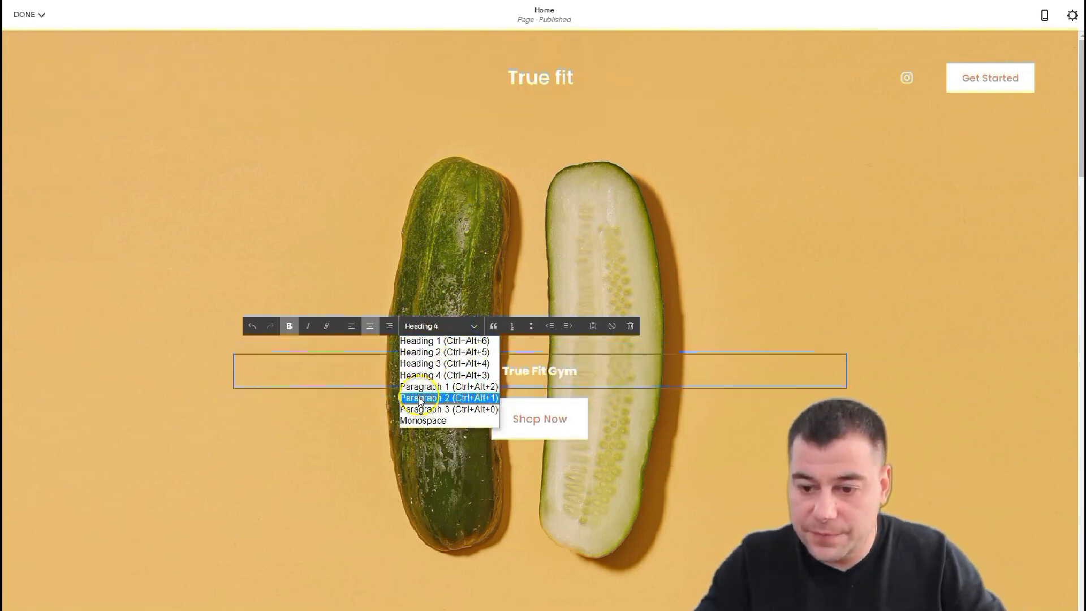
click(419, 395)
click(475, 329)
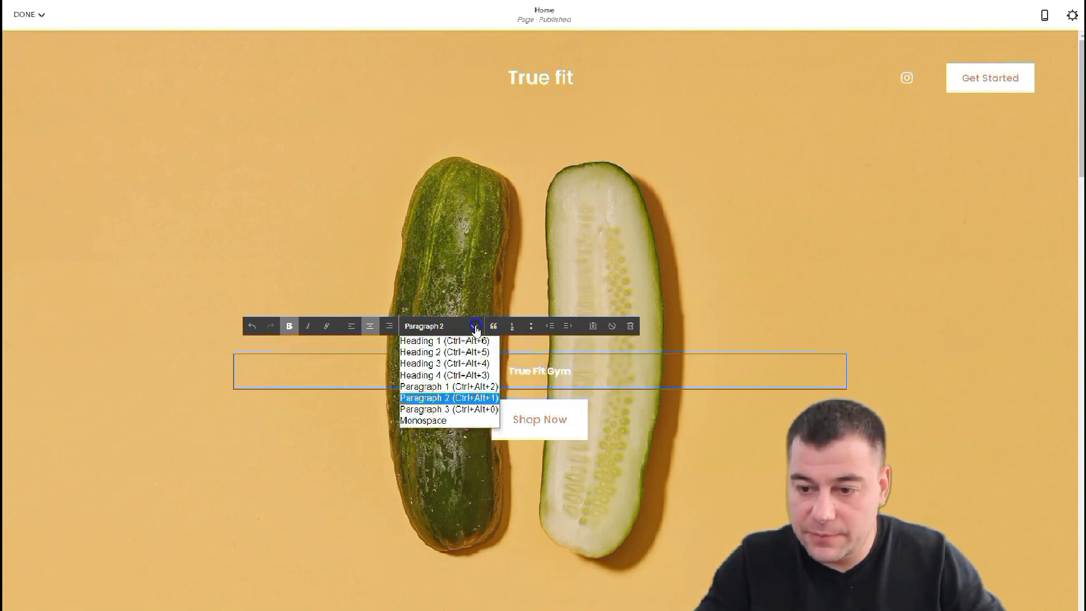
click(443, 341)
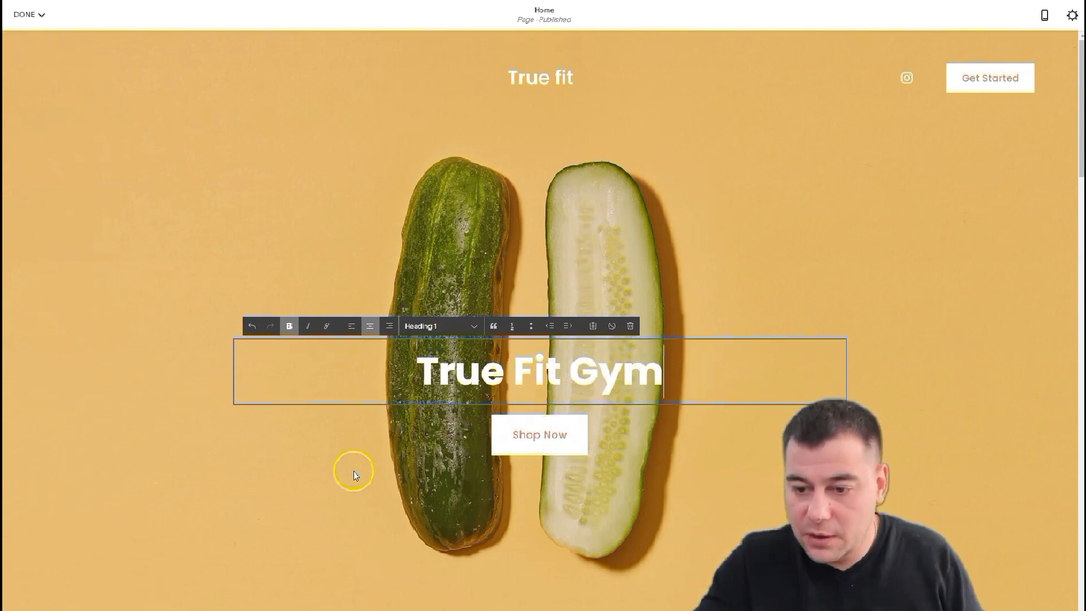
click(418, 442)
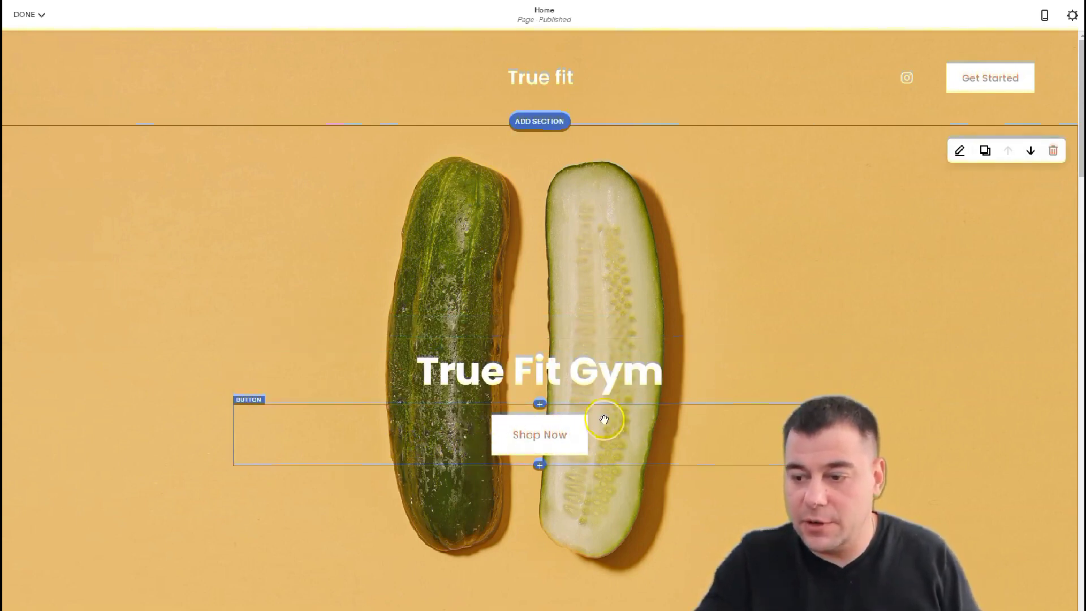
Change the label of the banner's Shop Now button to "Book Now"
click(252, 403)
click(286, 390)
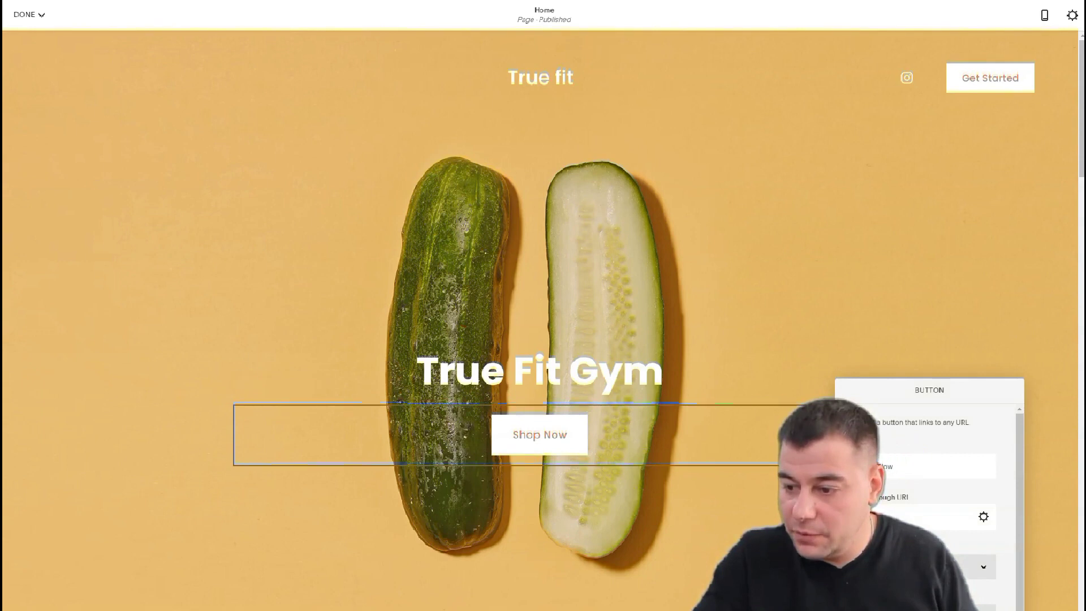
text(Book)
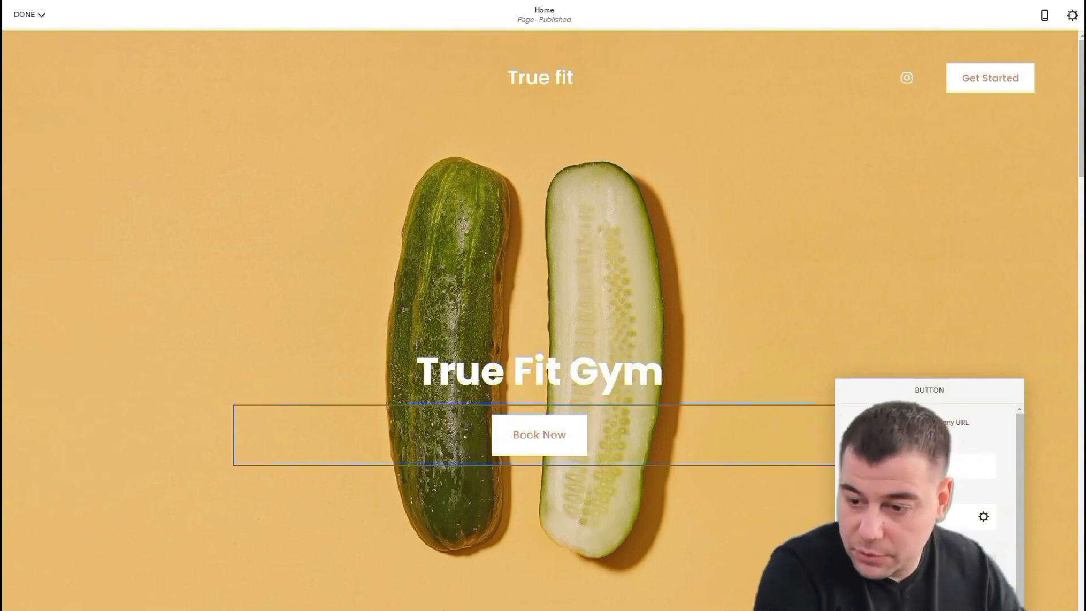
click(775, 198)
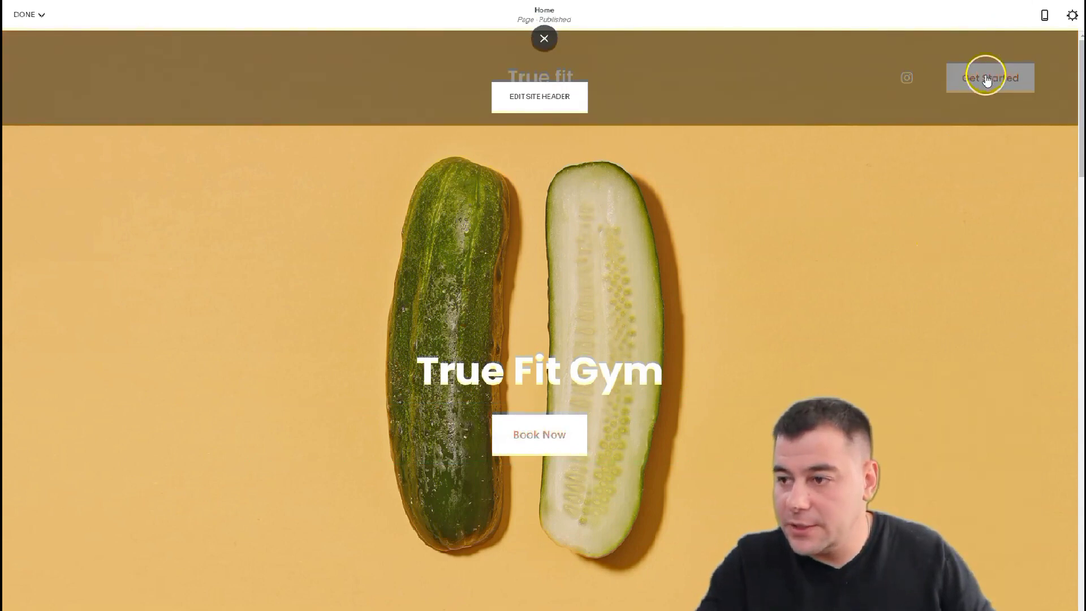
In the site header elements, relabel the Get Started button as "Book Now" and leave the header editor
click(566, 100)
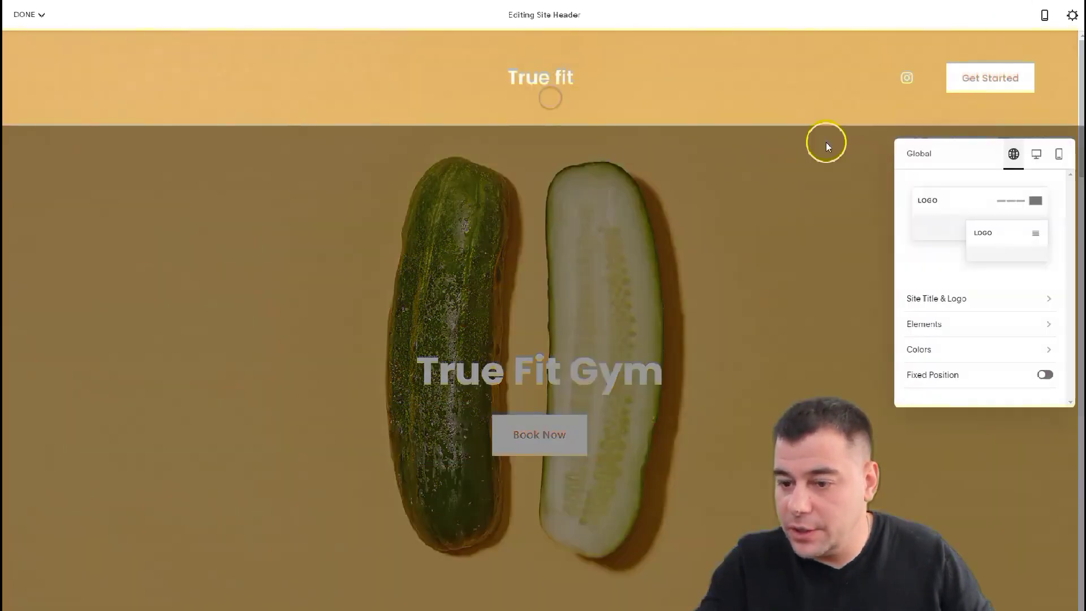
click(948, 209)
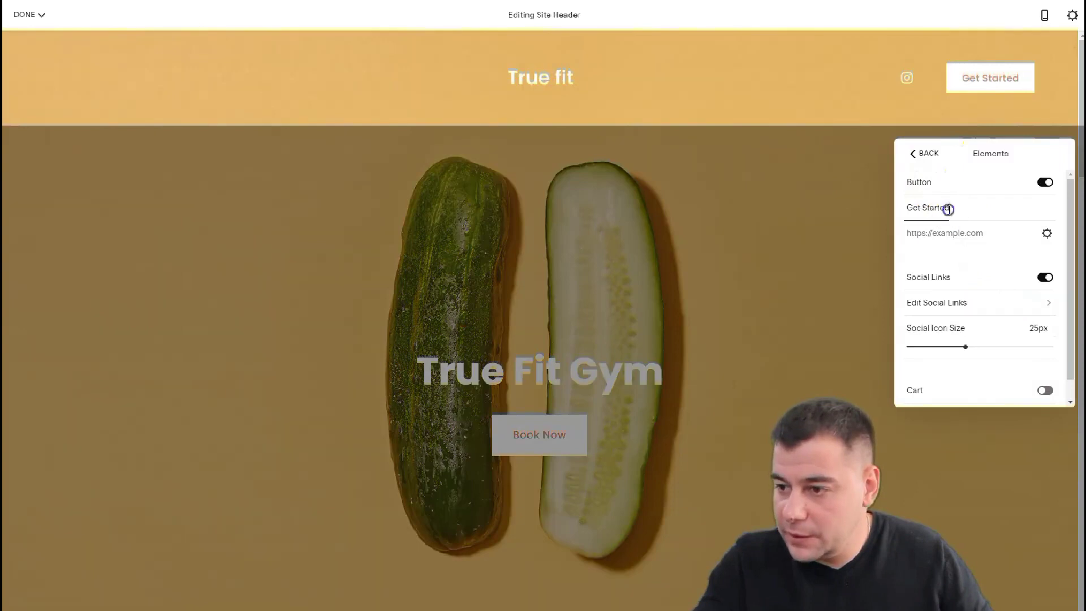
text(Book Now)
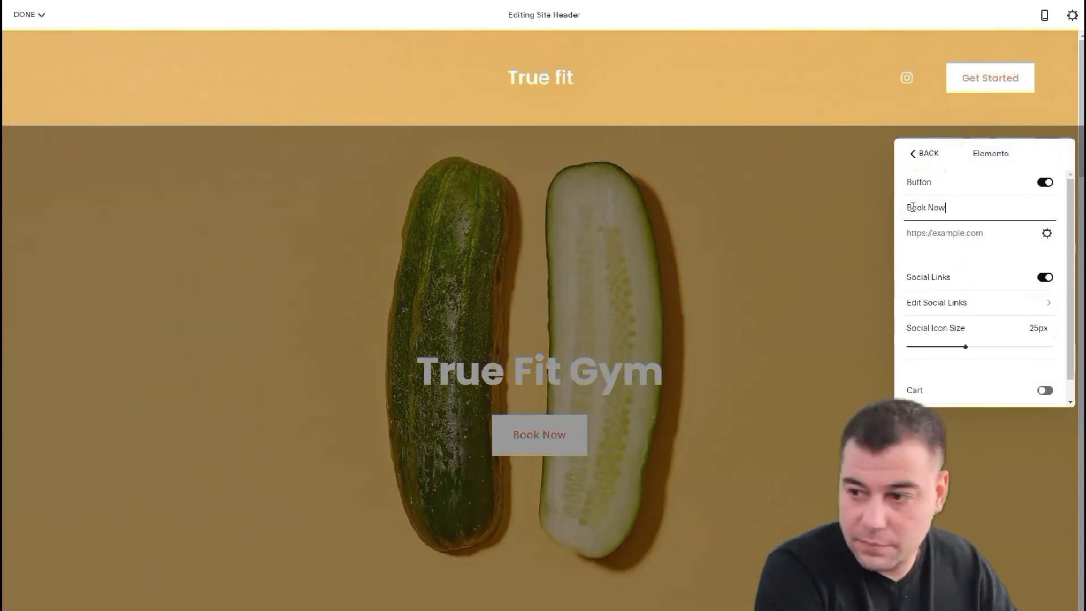
click(833, 243)
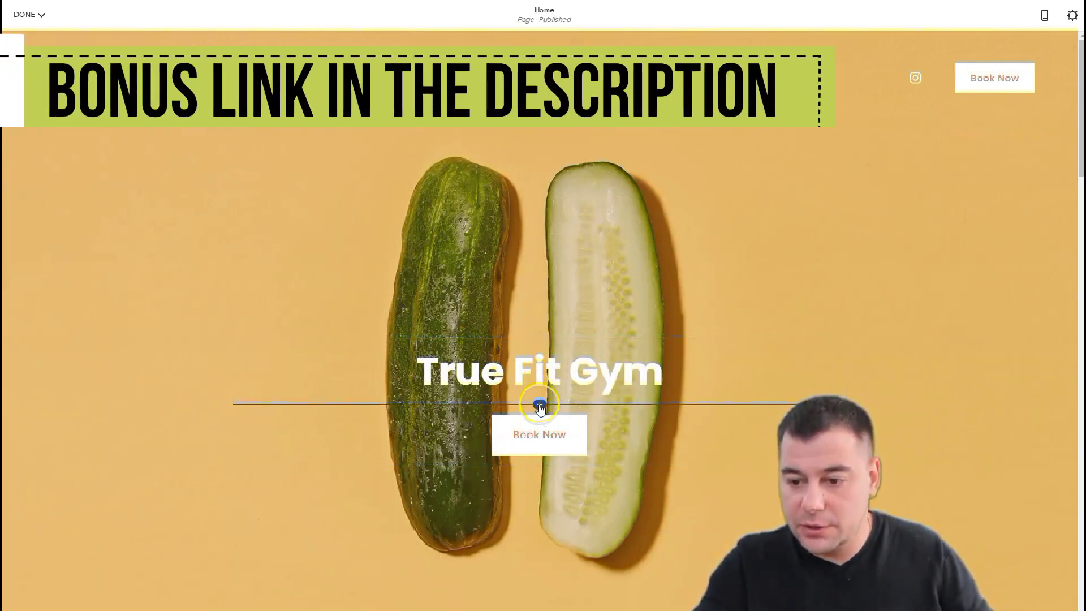
Insert a text block between the banner heading and its button, reading "Your first training is for free. Try it"
click(539, 405)
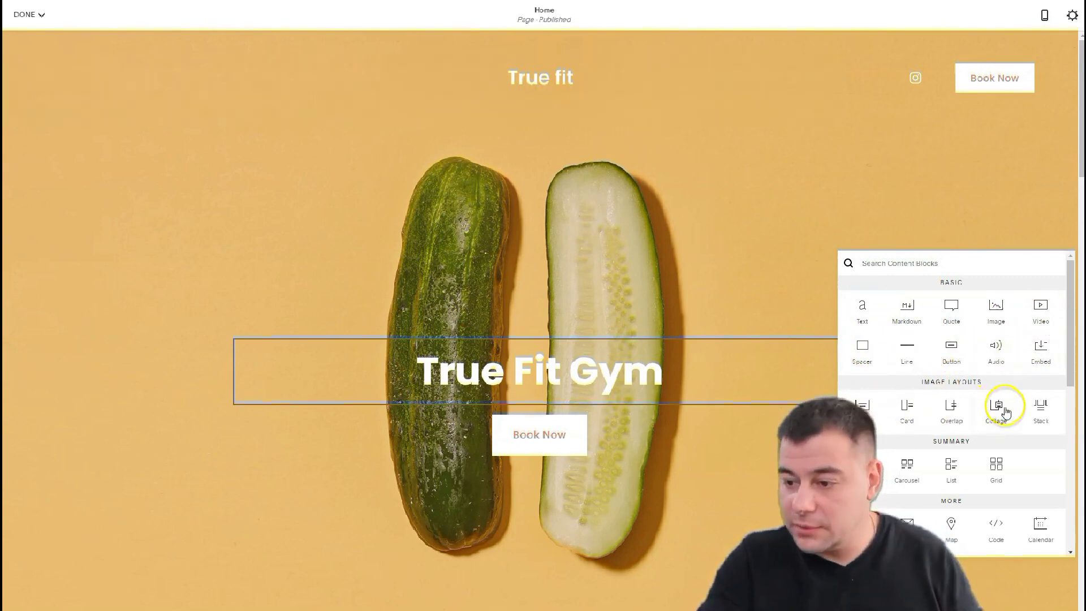
scroll(987, 408, down, 3)
scroll(981, 410, down, 4)
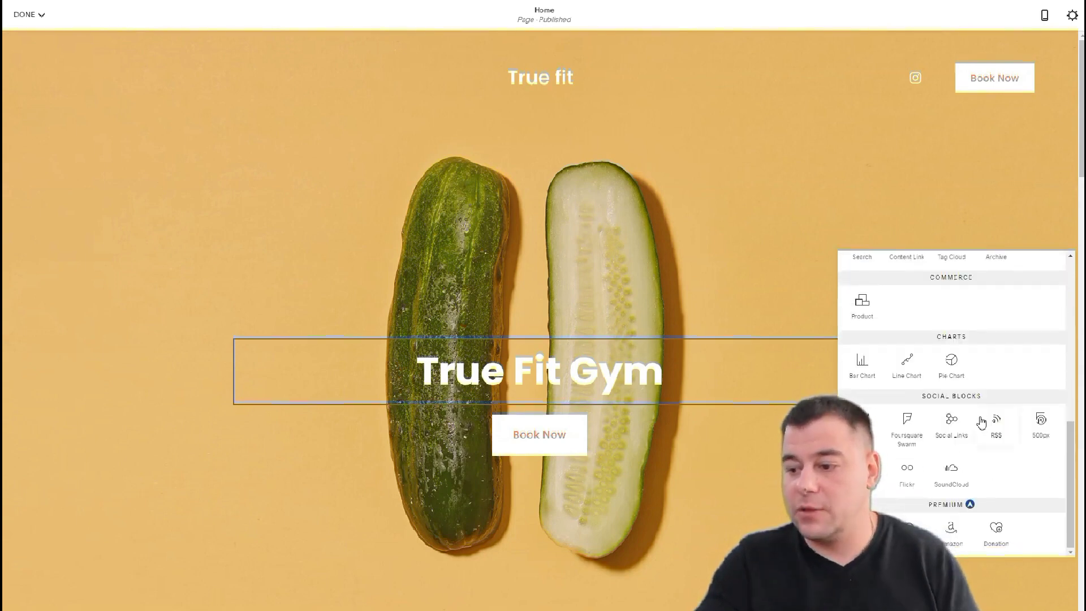
scroll(982, 423, up, 8)
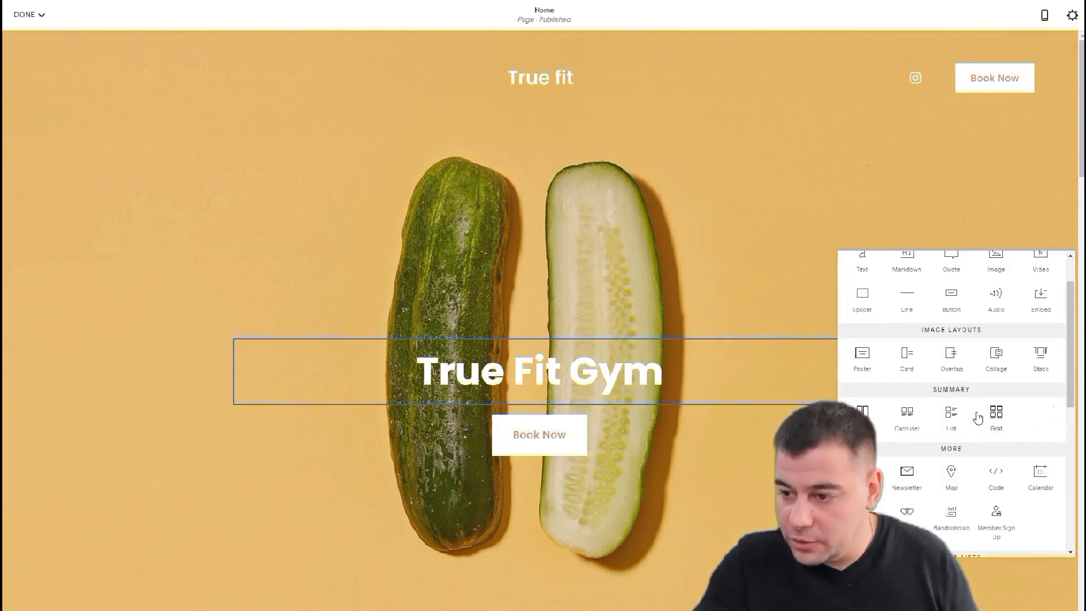
click(948, 356)
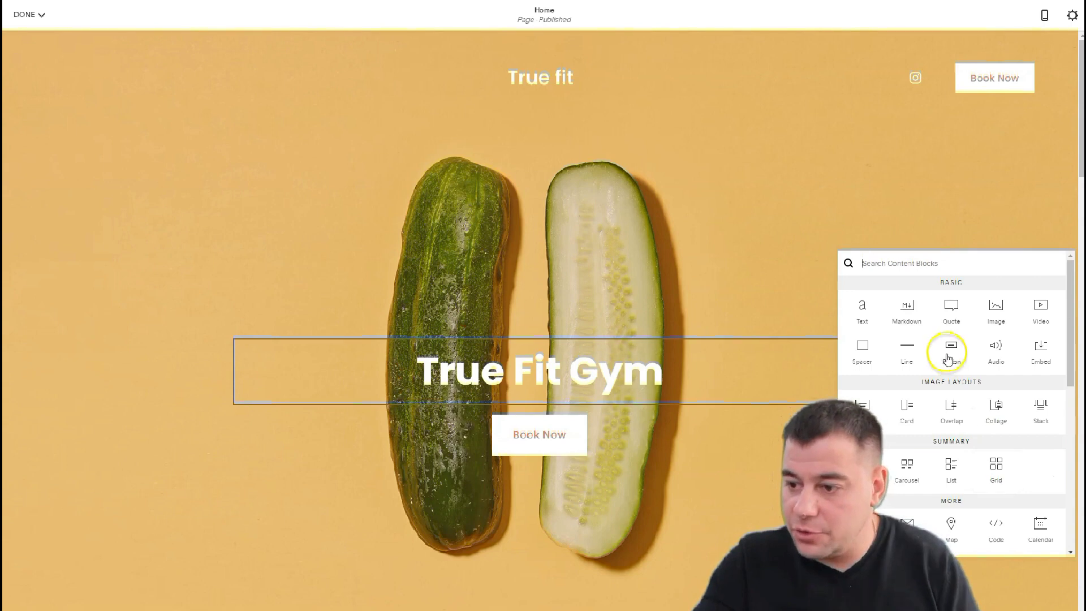
click(867, 313)
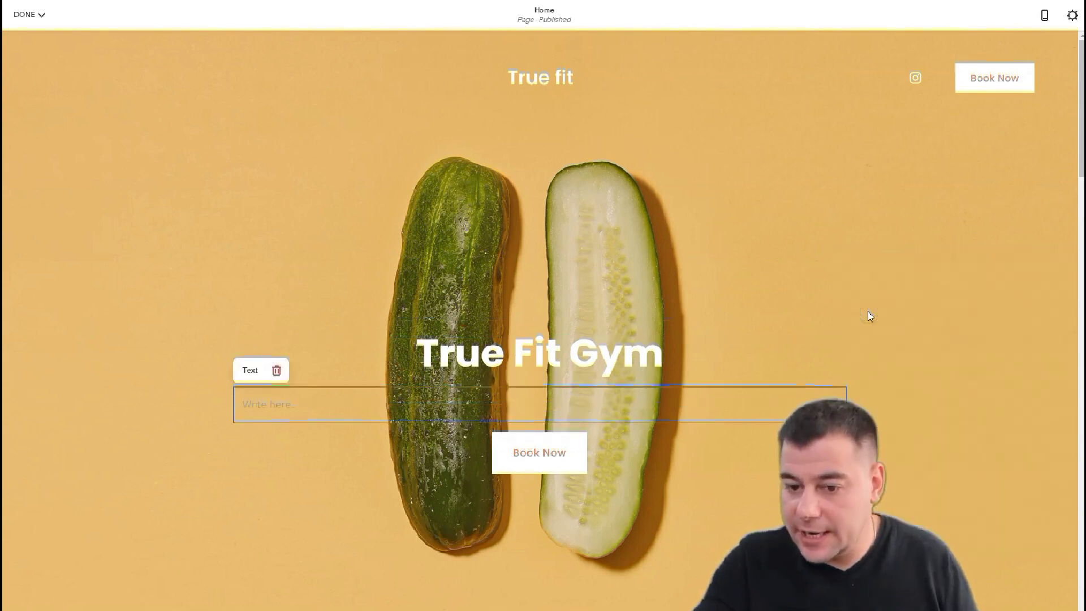
click(294, 403)
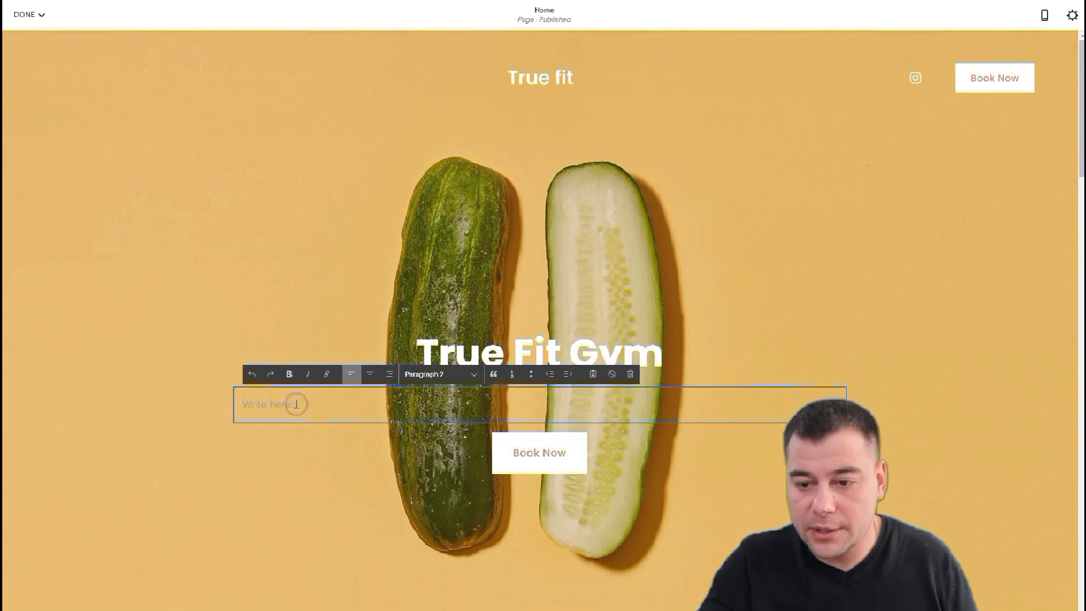
text(Your first training is for free. Try it)
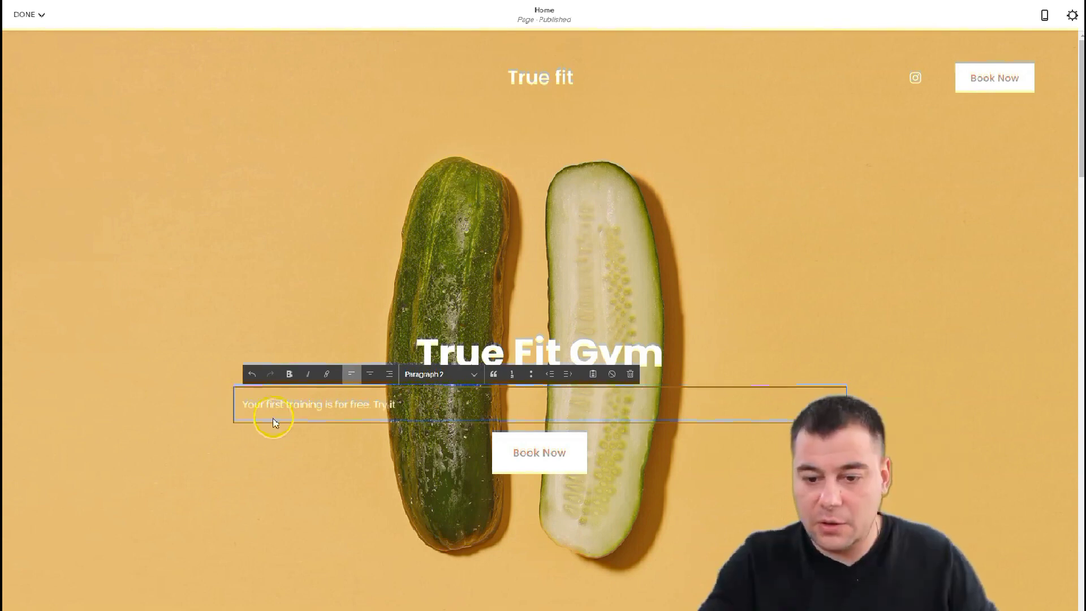
Centre the banner's free-training line and set its style to Heading 2
click(370, 374)
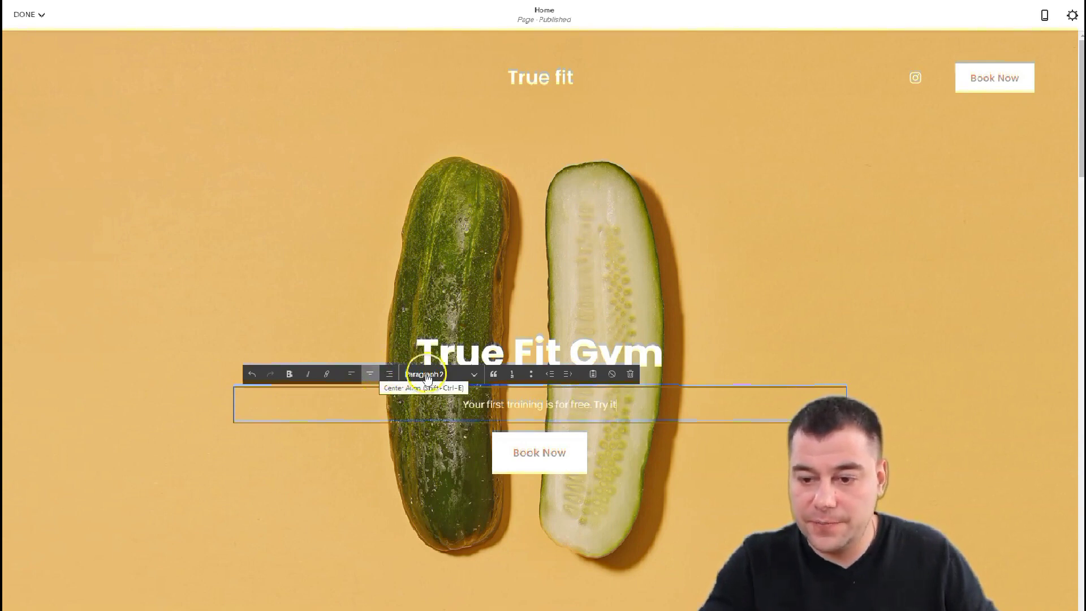
click(474, 376)
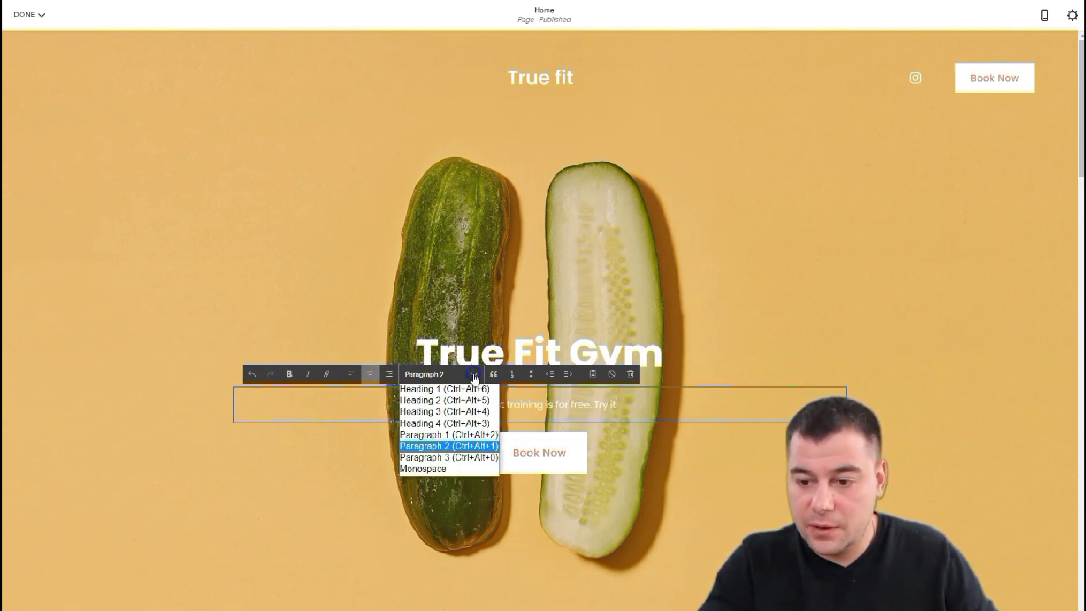
click(421, 398)
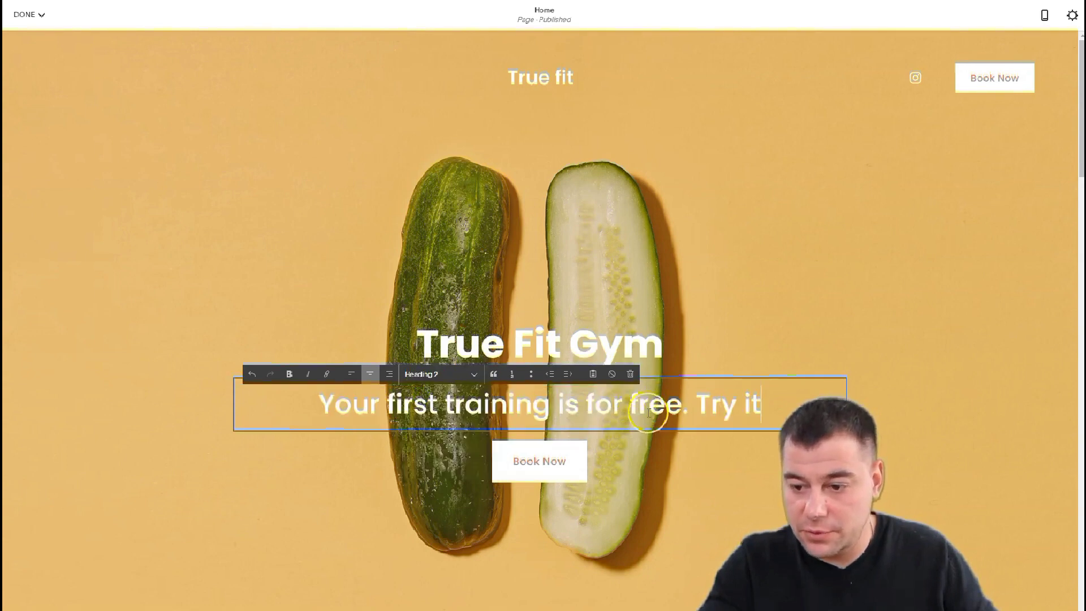
click(664, 501)
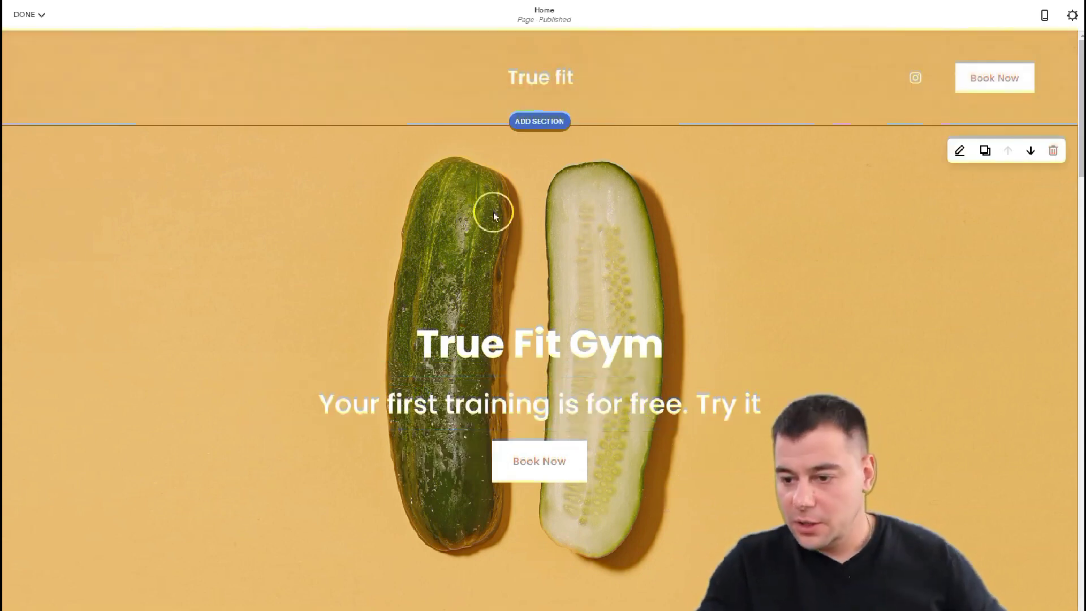
scroll(660, 303, down, 3)
scroll(659, 304, up, 3)
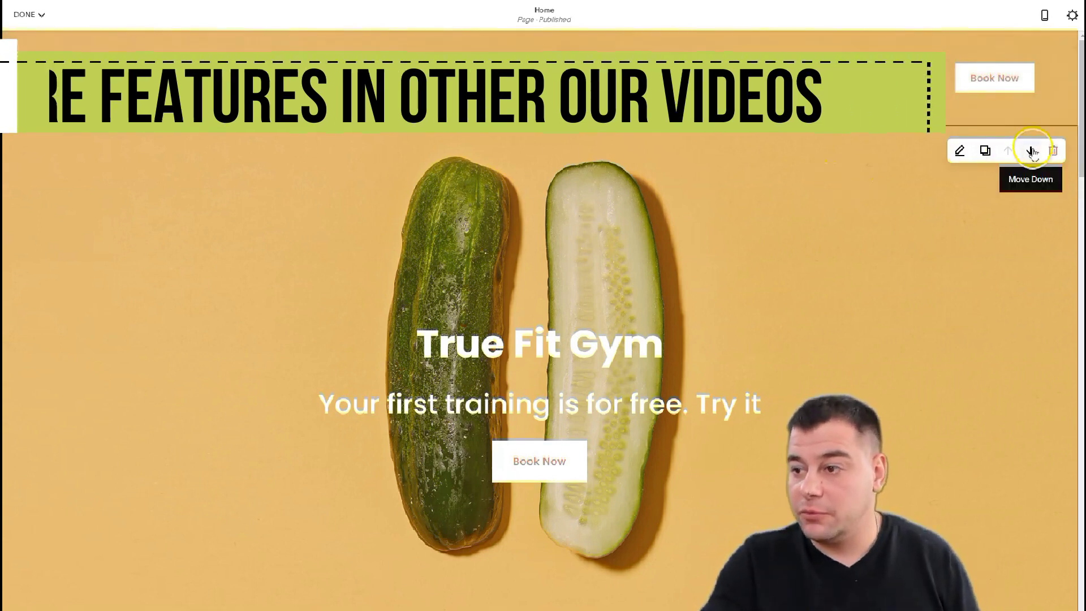
scroll(838, 264, down, 7)
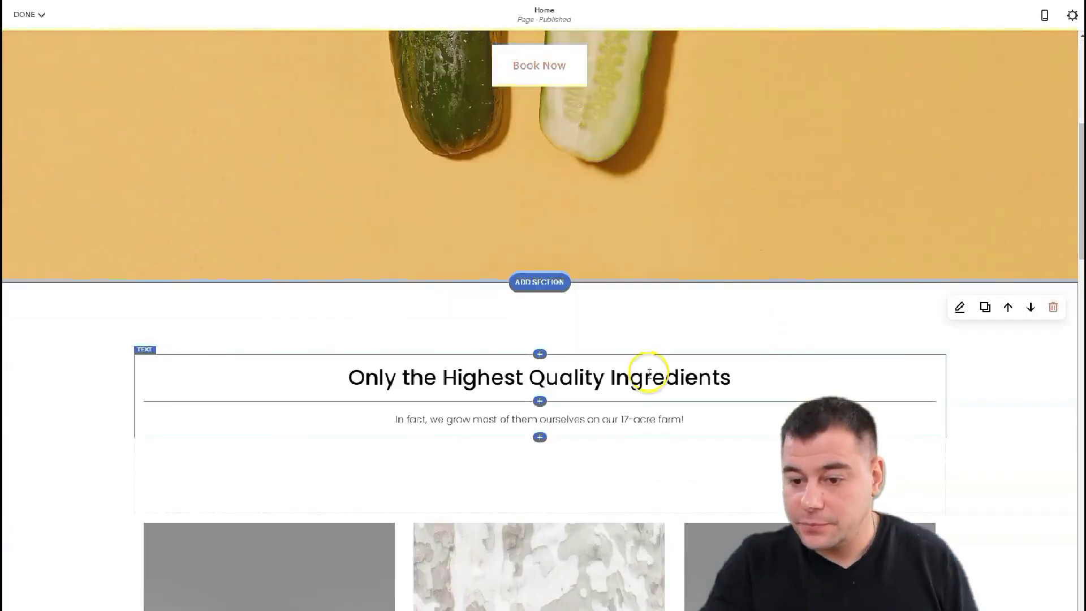
scroll(702, 309, up, 7)
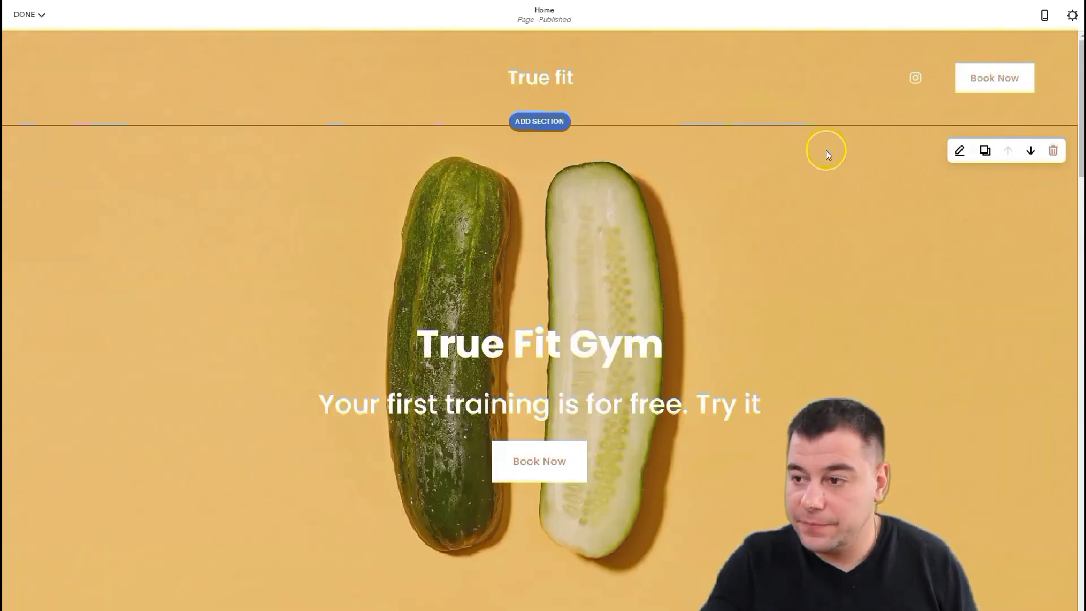
Open the banner section's format settings, compare section heights and keep L, and set the content width to S
click(961, 152)
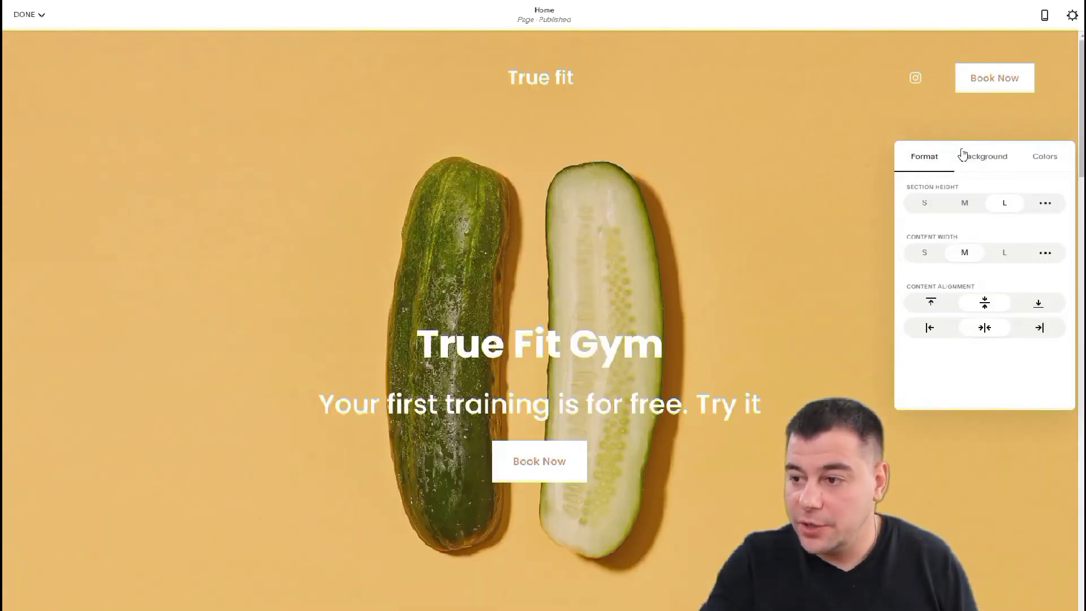
click(925, 204)
click(960, 175)
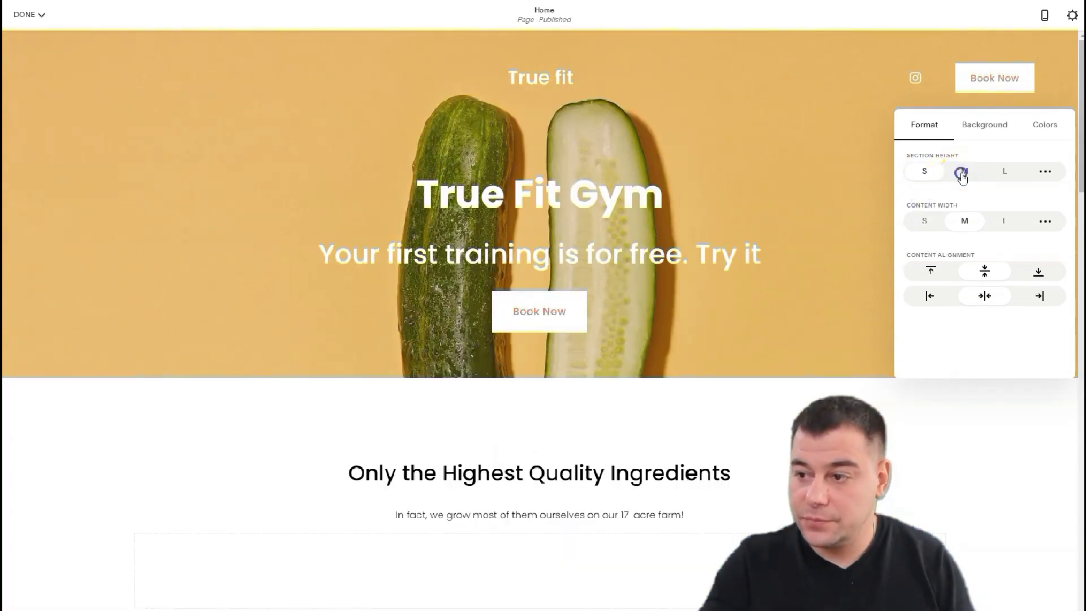
click(1004, 175)
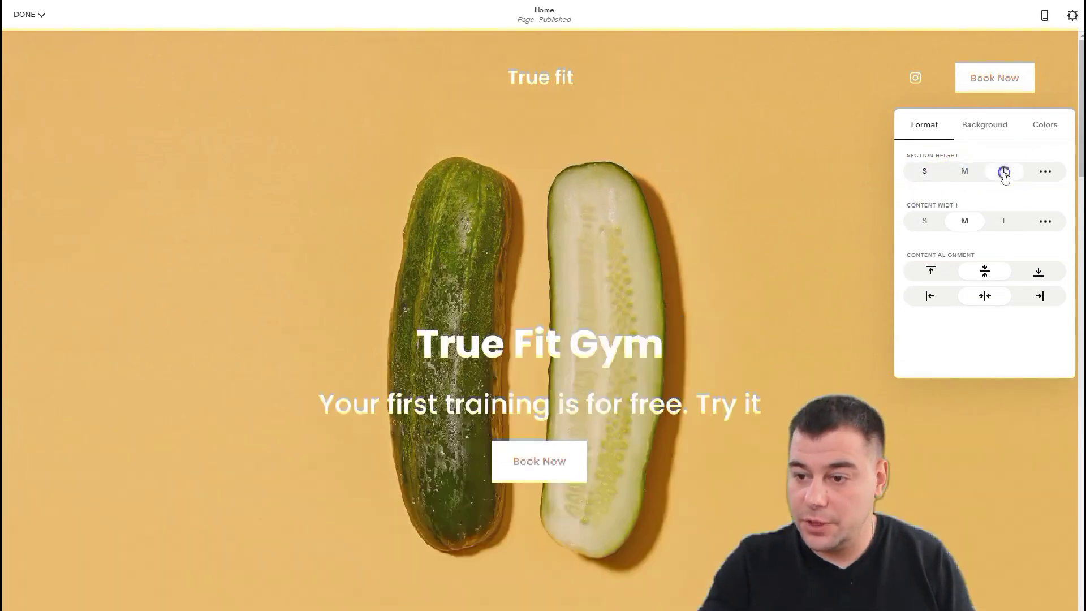
click(925, 221)
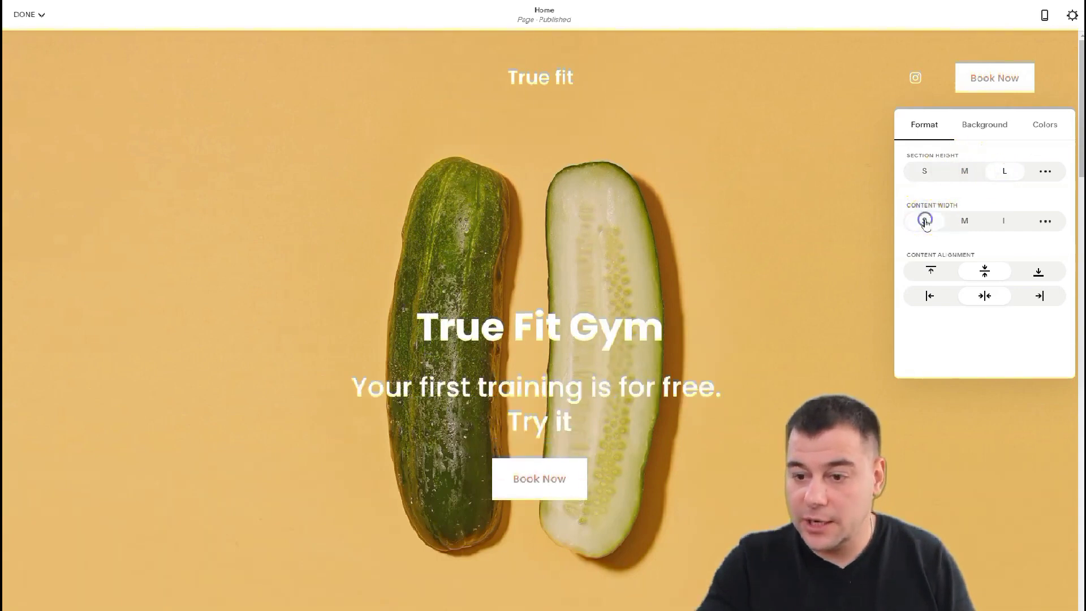
click(999, 221)
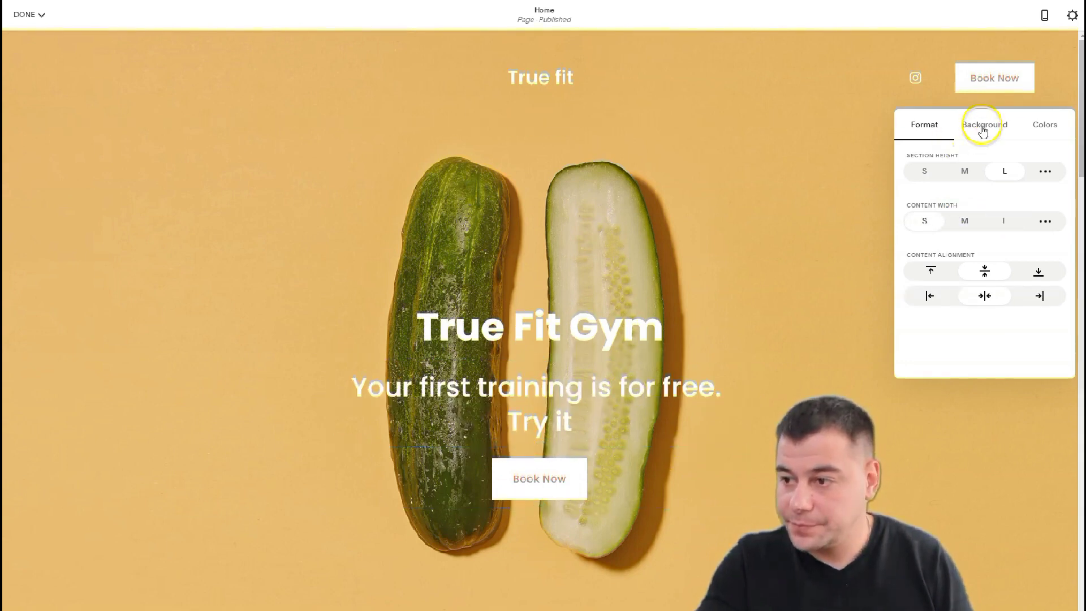
Review the banner's background settings, including the image, background width and overlay opacity options
click(983, 125)
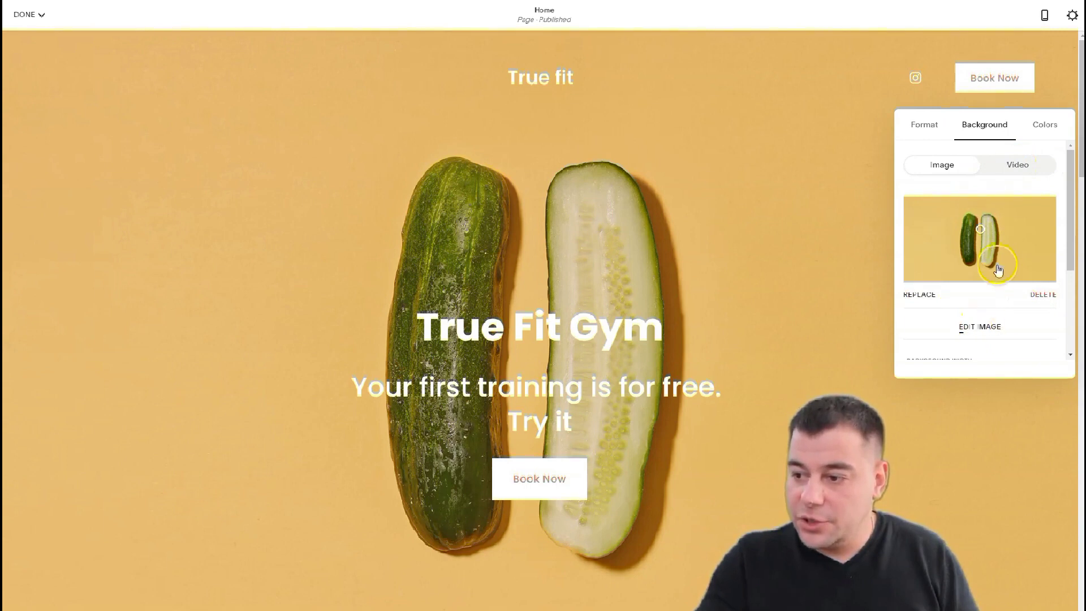
scroll(979, 261, down, 3)
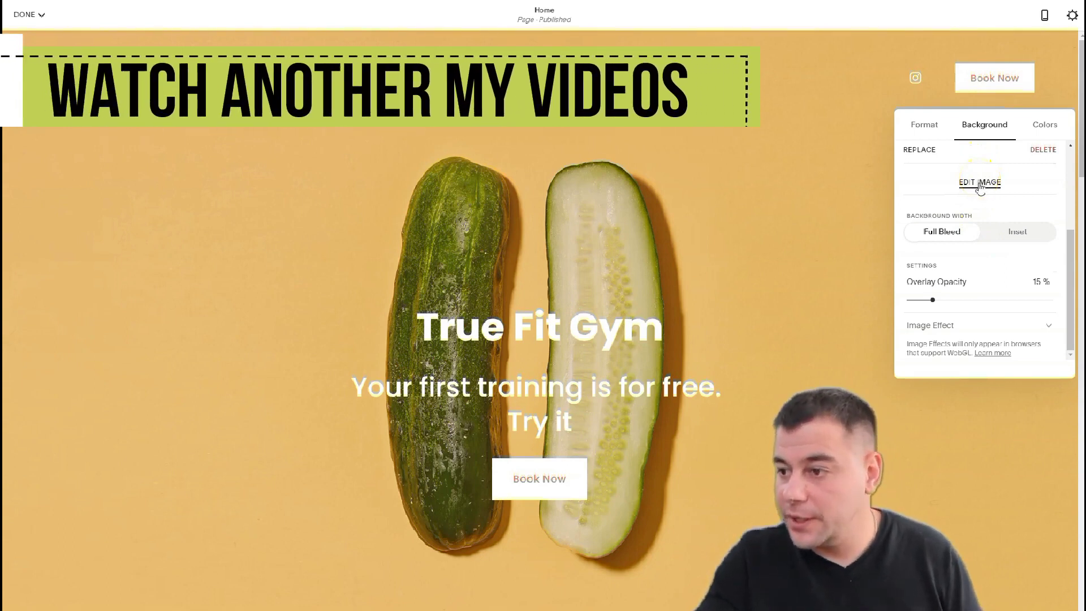
click(996, 237)
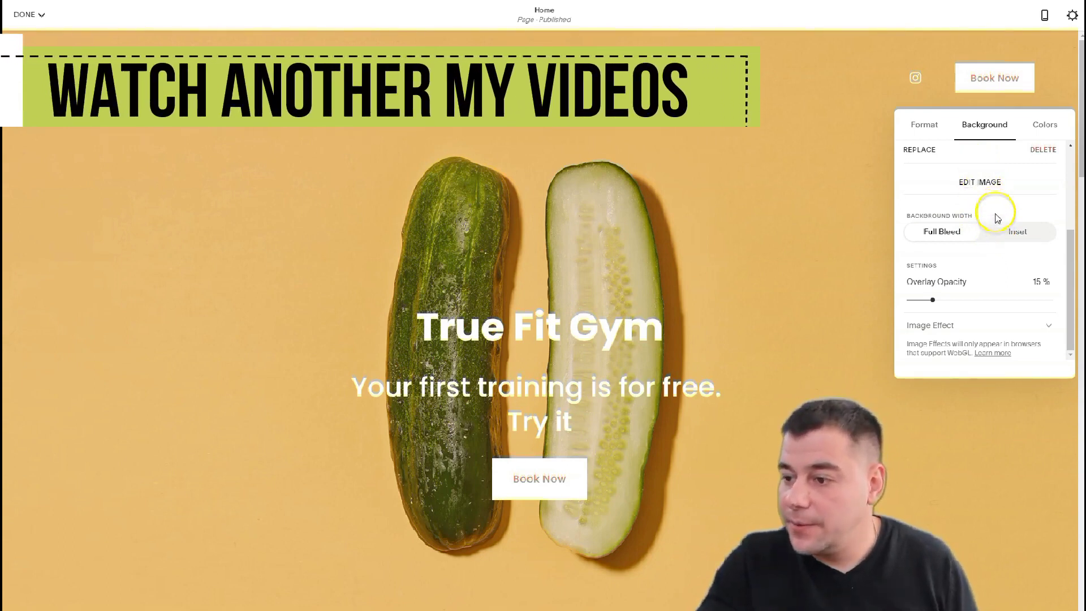
scroll(982, 198, up, 3)
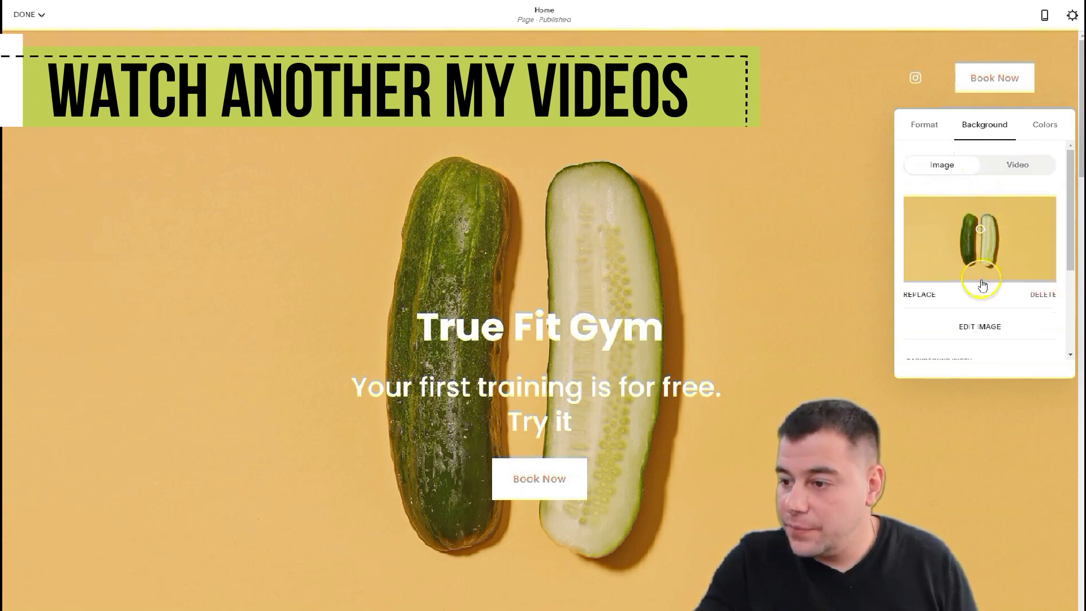
Open the cucumber background image for editing, look over the adjust, crop and filter options, and save the image
click(972, 328)
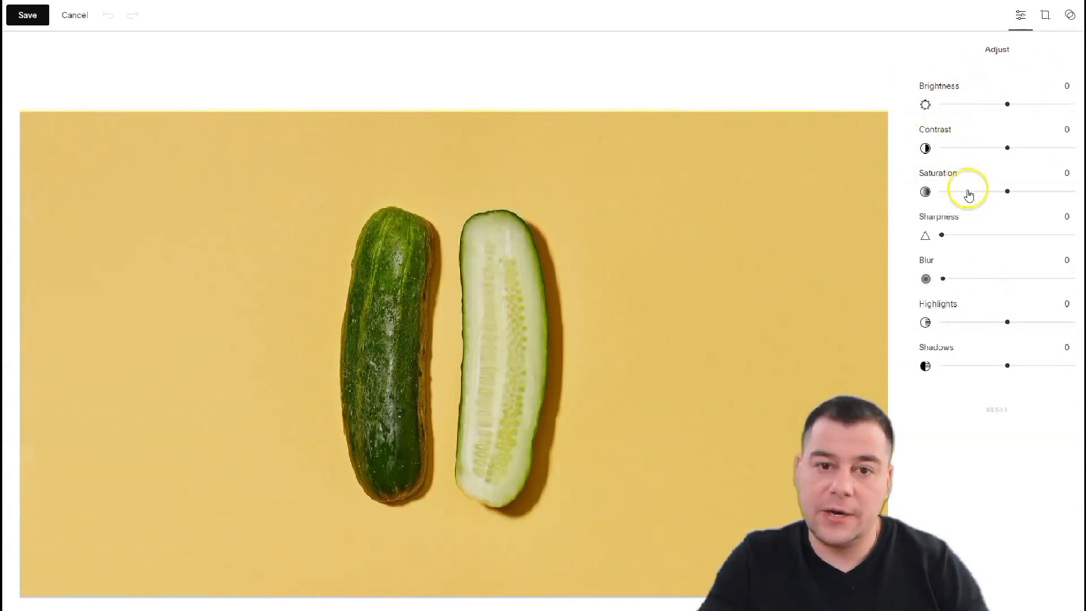
click(1046, 17)
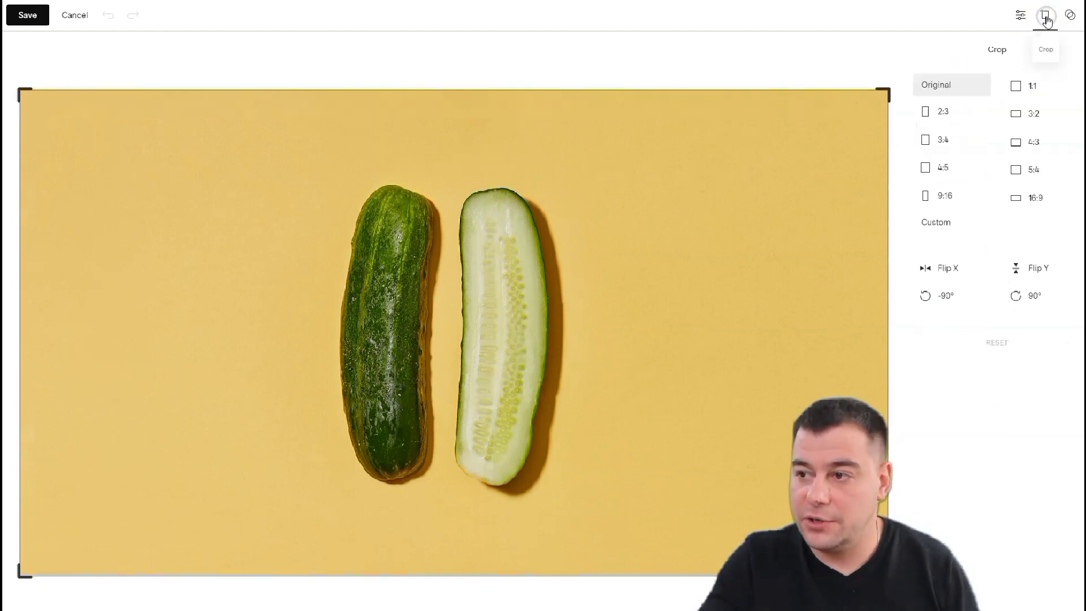
click(1070, 20)
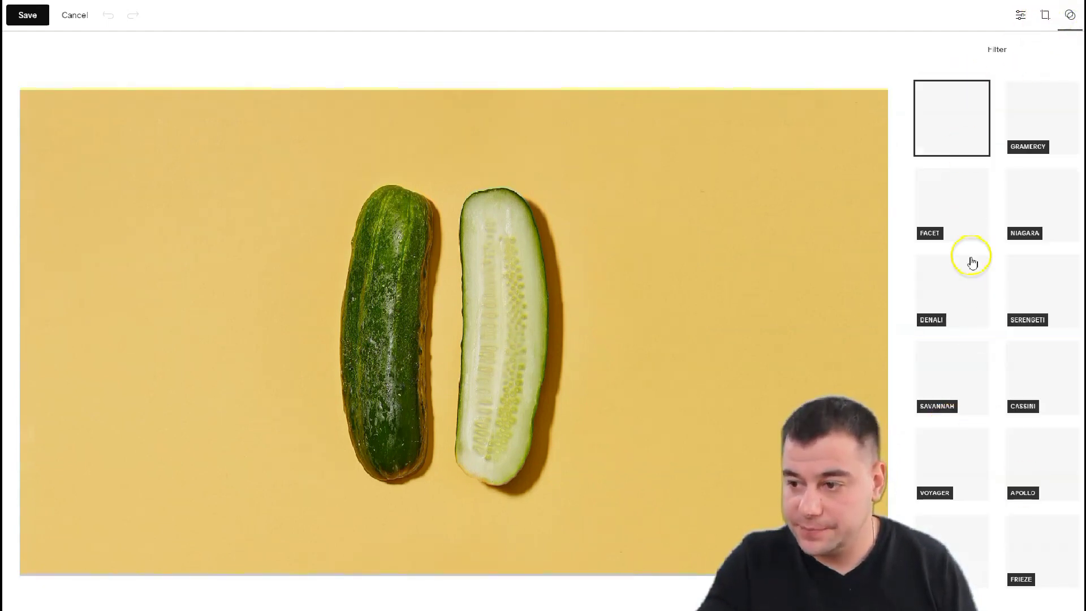
click(28, 17)
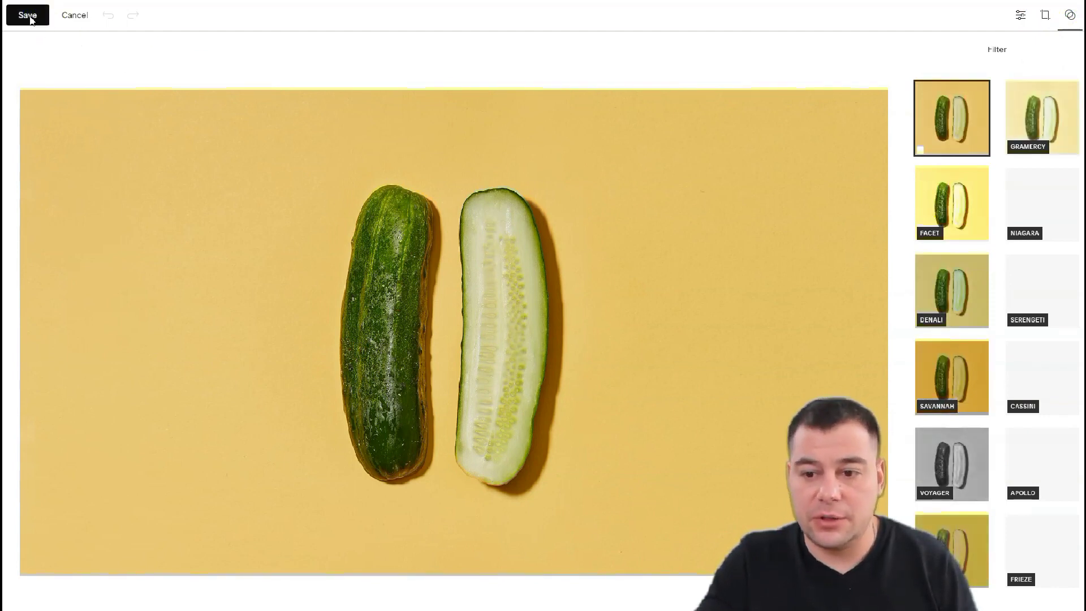
click(30, 18)
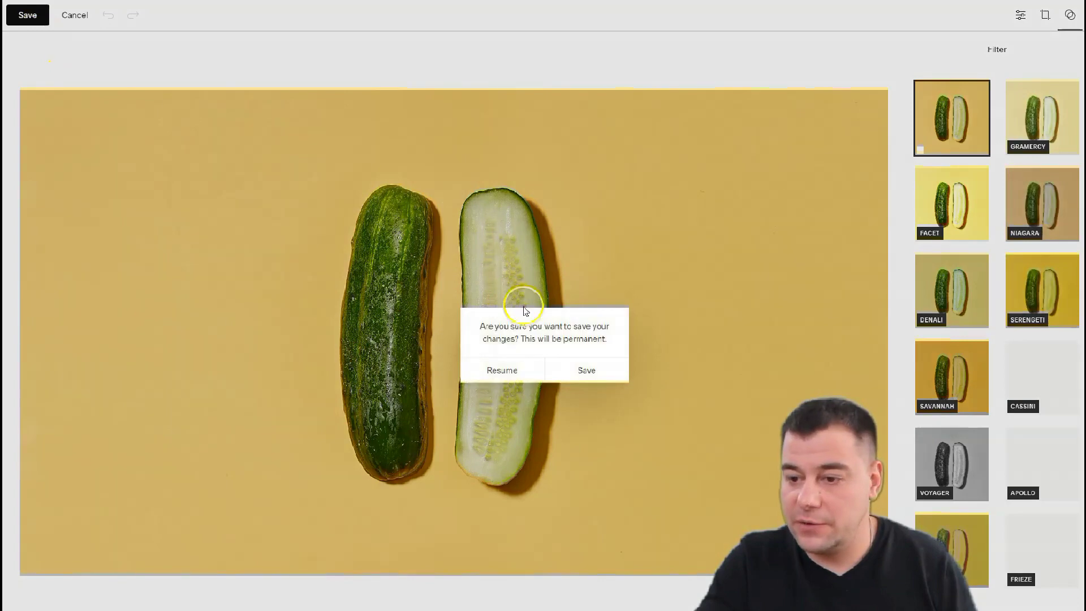
click(588, 365)
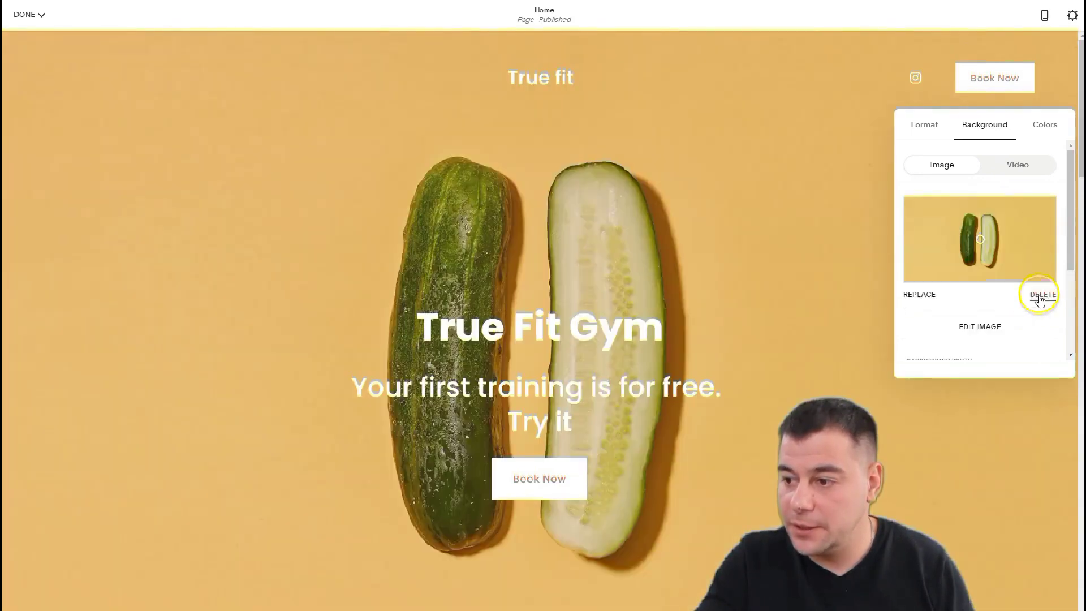
Delete the cucumber background image from the banner section
click(1042, 295)
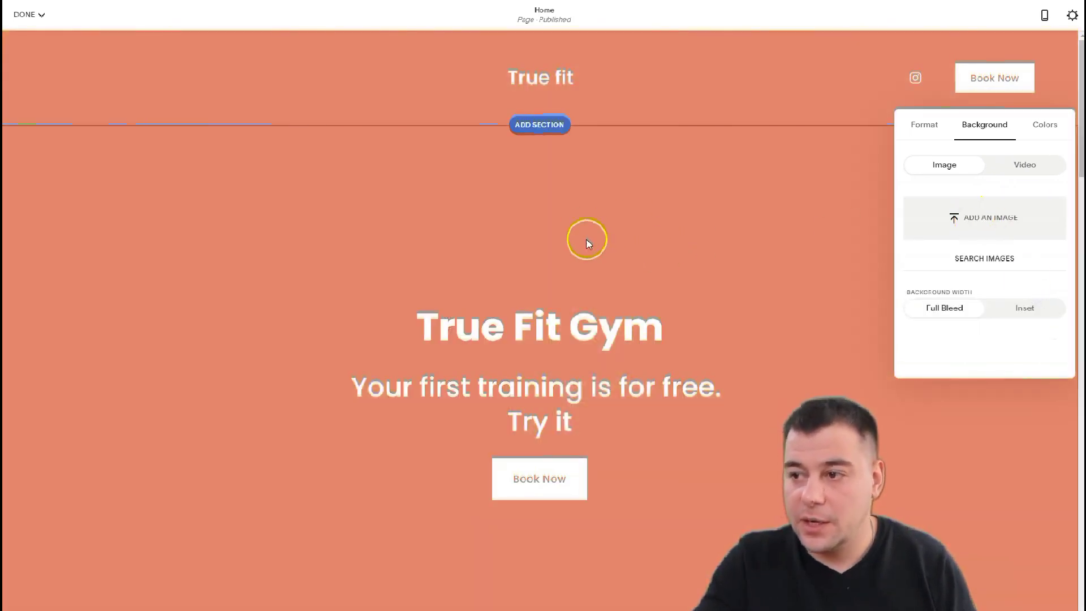
scroll(588, 245, down, 5)
scroll(588, 245, up, 5)
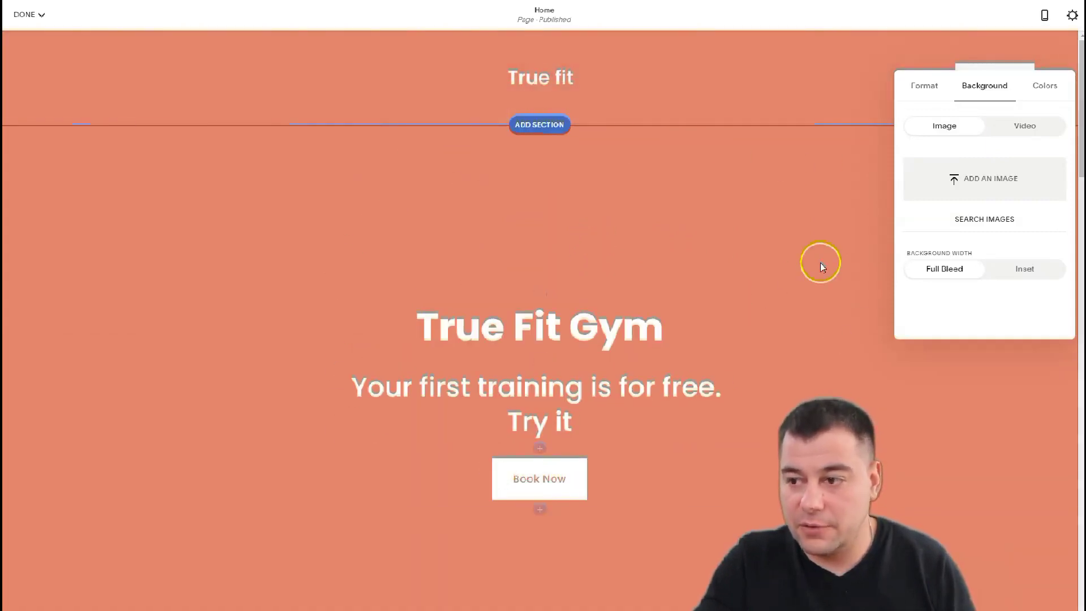
Try the white, light, dark and black color themes on the imageless banner section and choose White Bold
click(1045, 88)
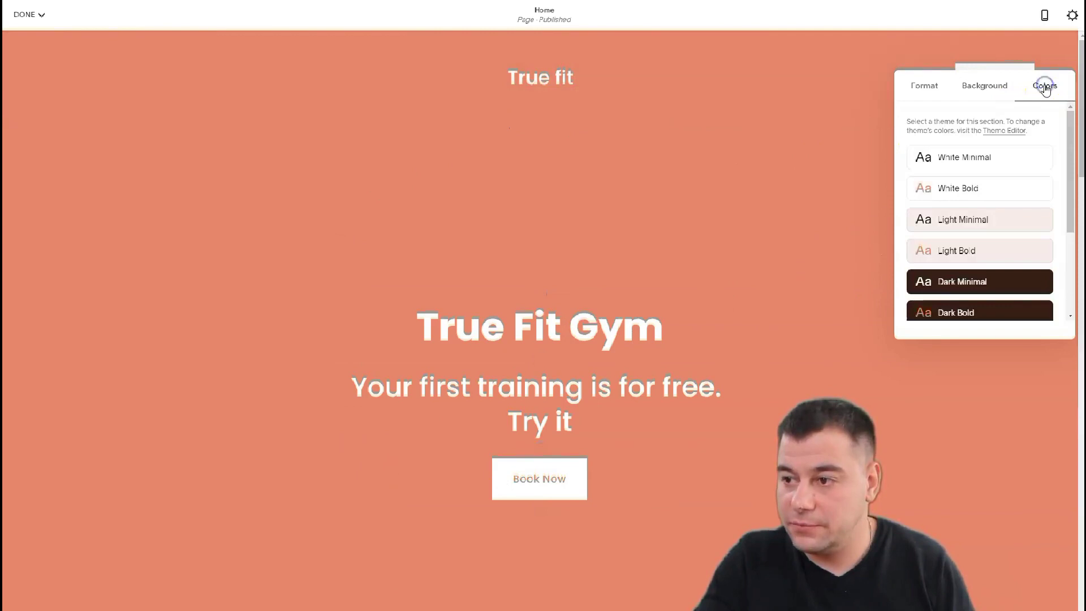
click(963, 162)
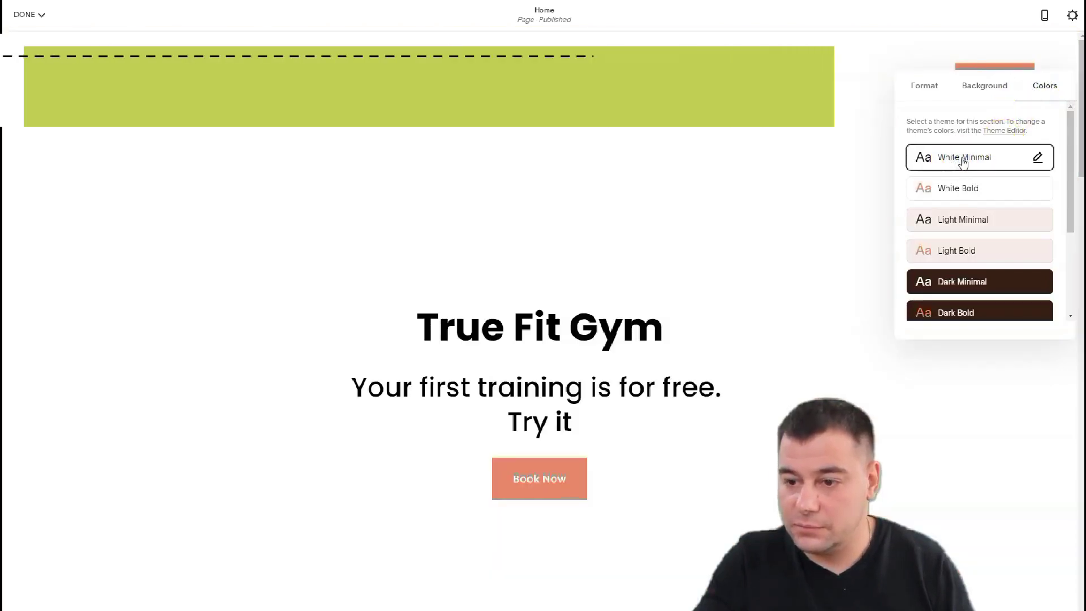
click(965, 192)
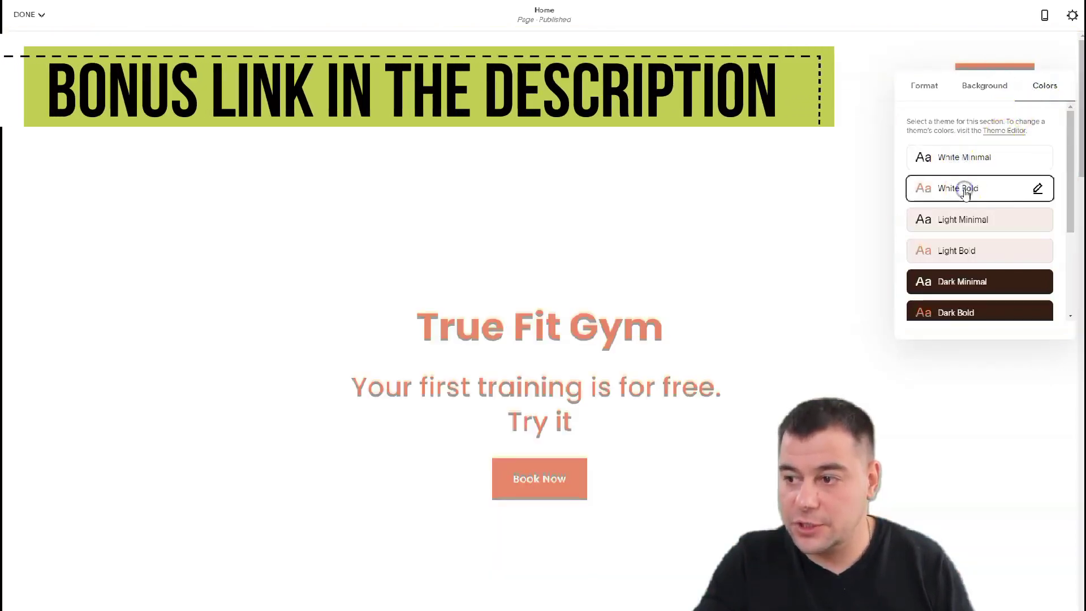
click(955, 219)
click(958, 252)
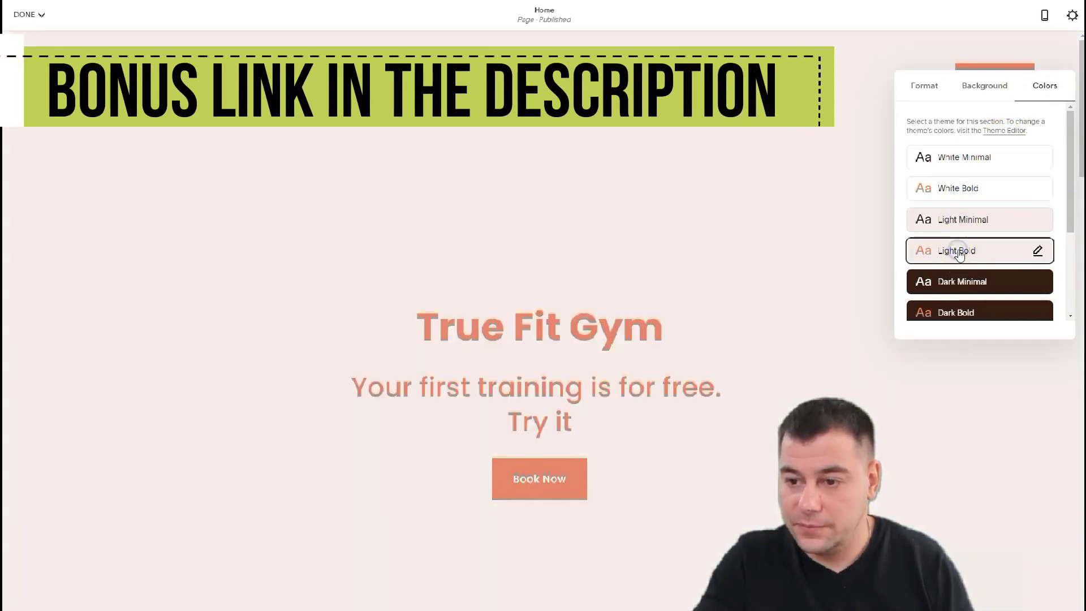
click(961, 281)
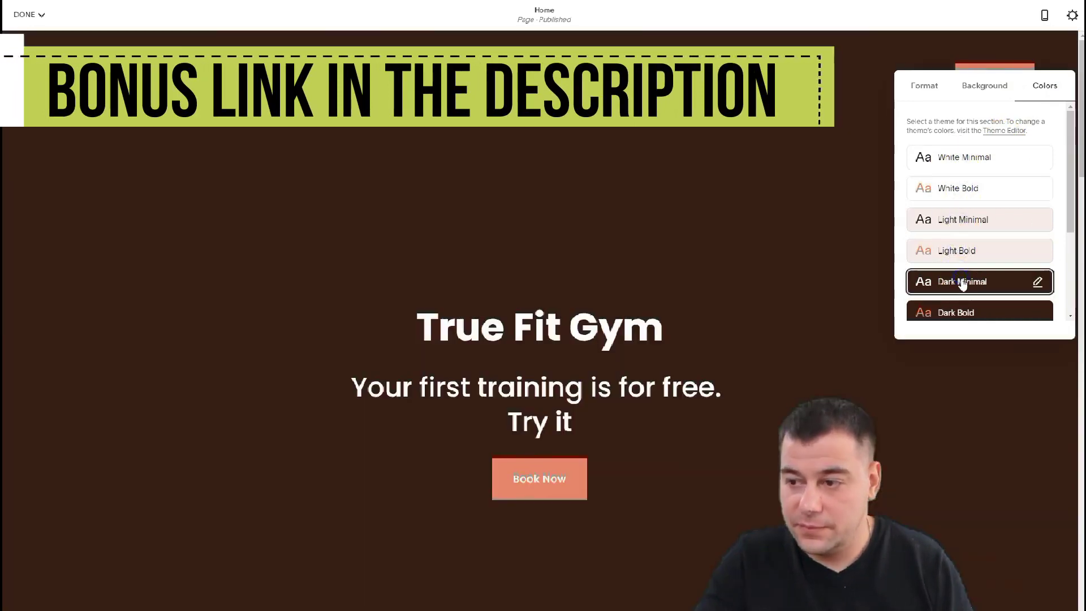
click(960, 312)
scroll(978, 252, down, 3)
click(966, 242)
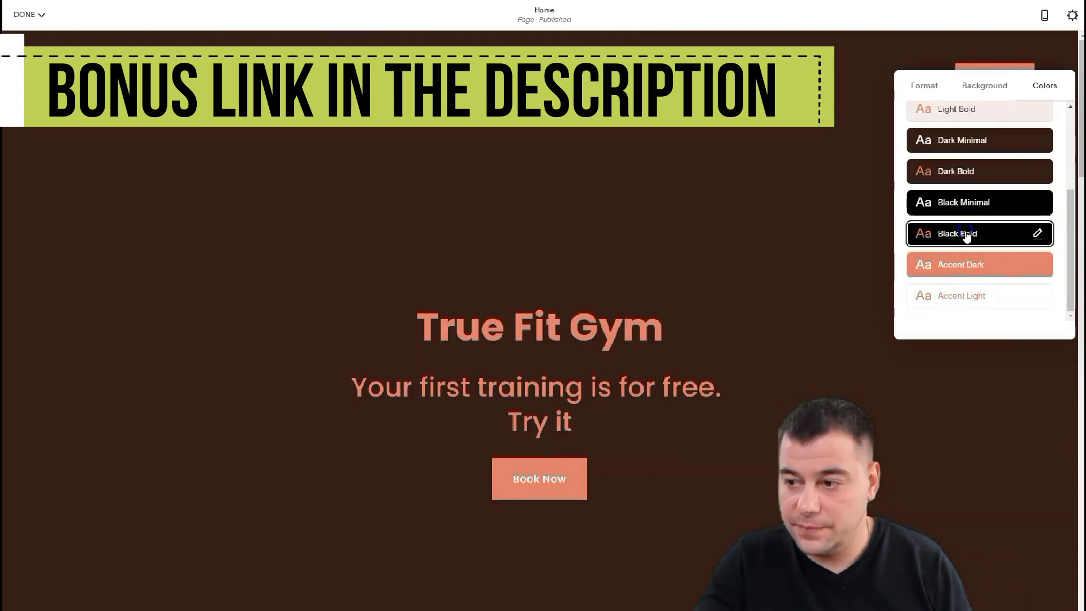
scroll(976, 194, up, 1)
scroll(973, 187, up, 2)
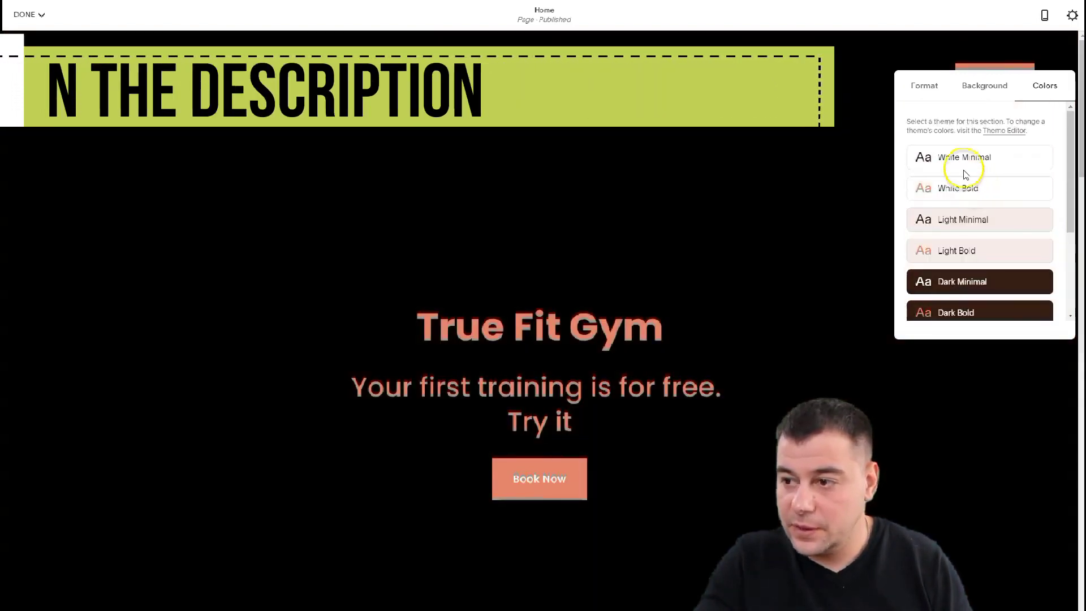
click(959, 186)
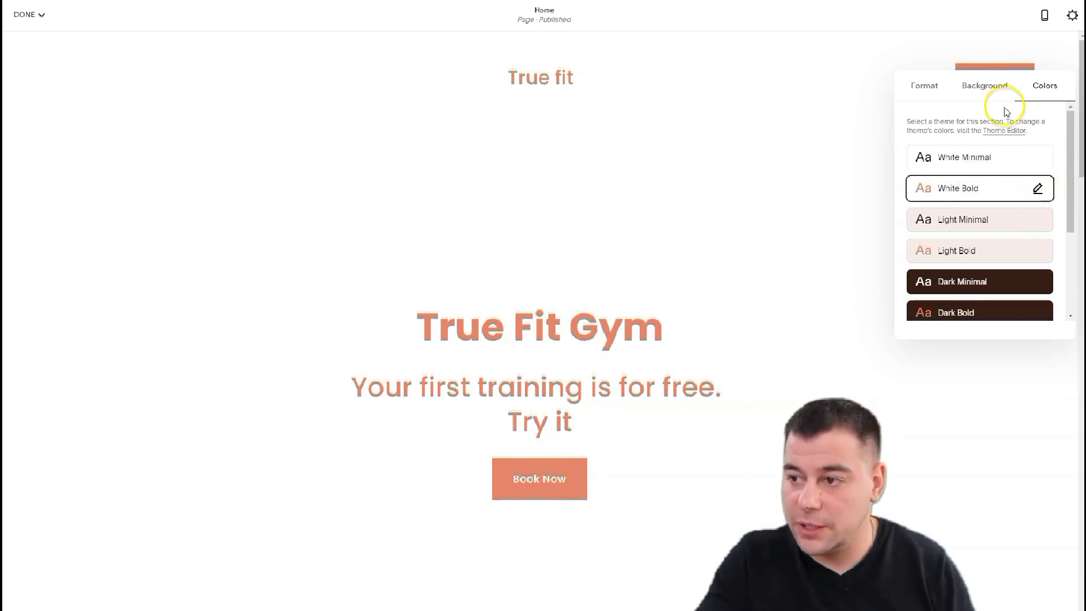
Add the photo of a woman lifting a dumbbell as the banner's background image
click(984, 90)
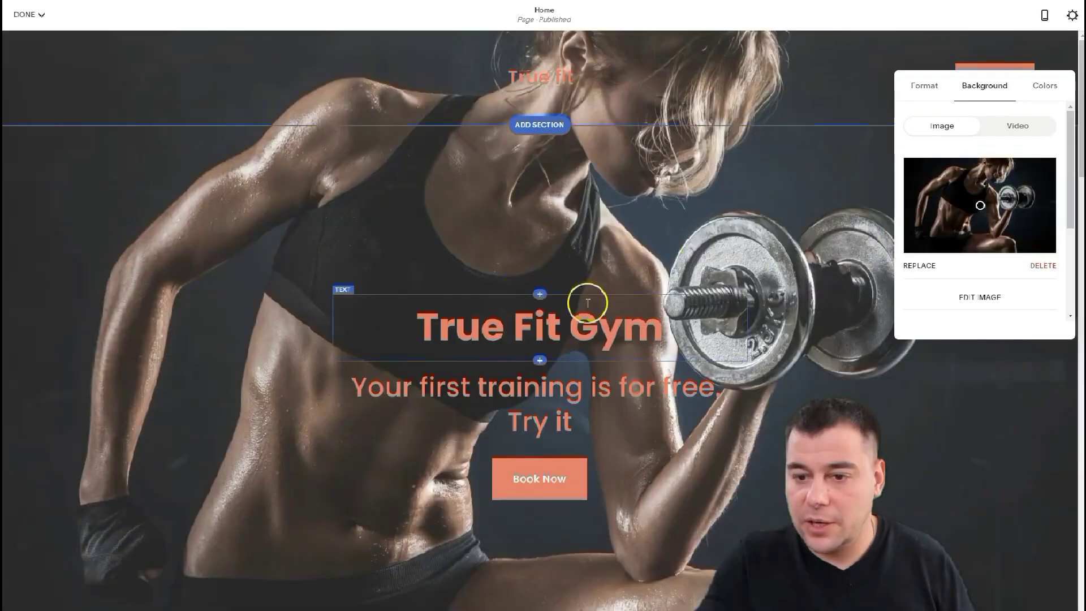
scroll(754, 298, down, 7)
scroll(744, 294, up, 7)
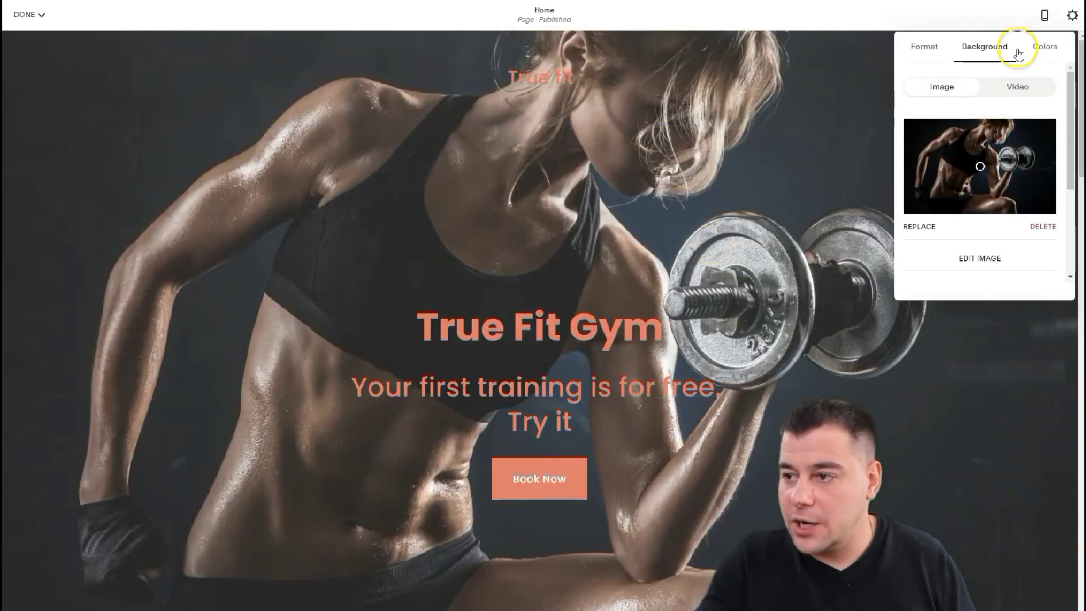
Try the White Minimal, Dark Bold, Black Bold and Accent Light color themes over the banner's dumbbell photo
click(1043, 46)
click(970, 121)
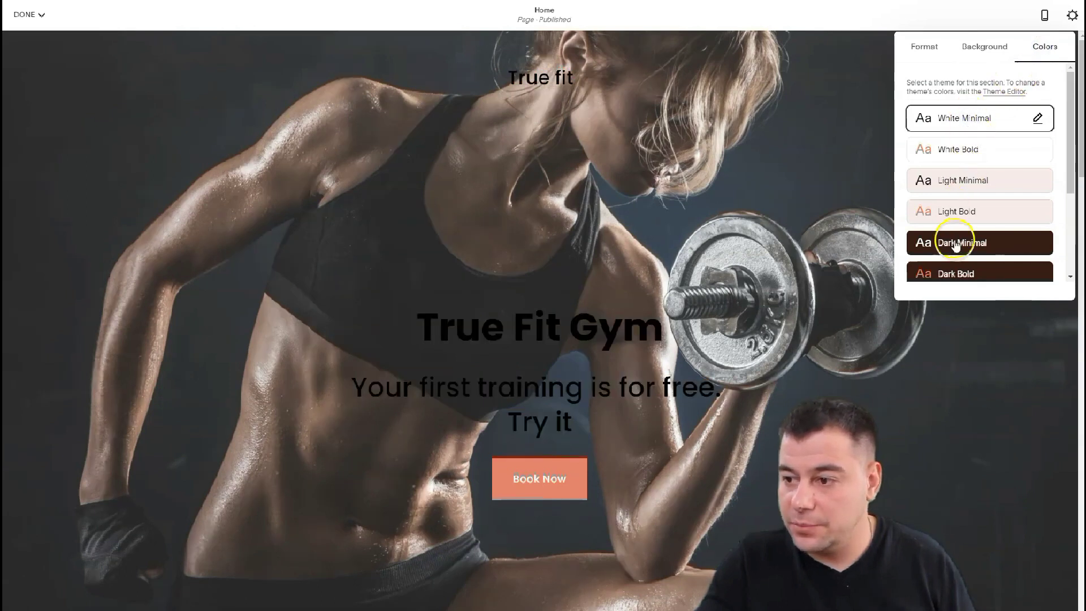
scroll(953, 243, down, 2)
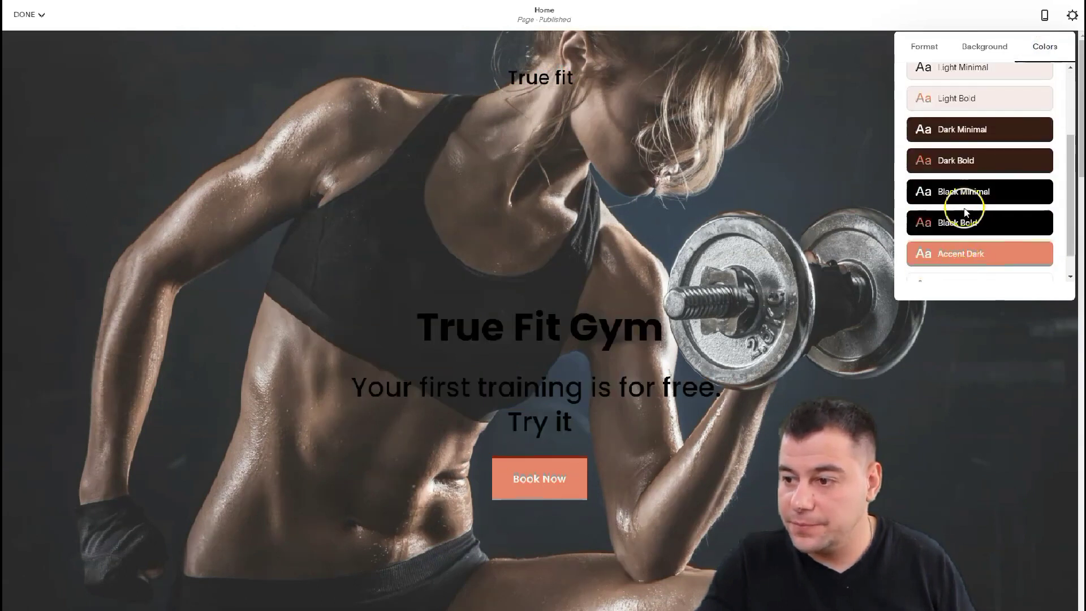
click(951, 163)
click(956, 224)
scroll(959, 220, down, 1)
click(957, 255)
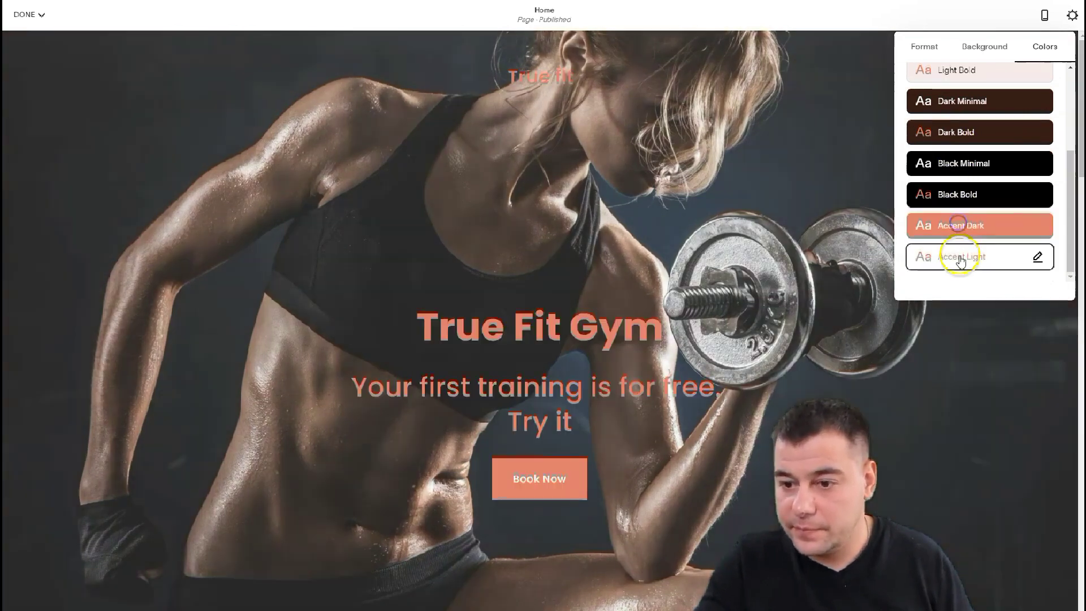
Compare White Minimal, Light Minimal and Dark Bold on the photo banner, and apply the Dark Minimal color theme
scroll(961, 164, up, 5)
click(965, 119)
click(960, 180)
click(955, 242)
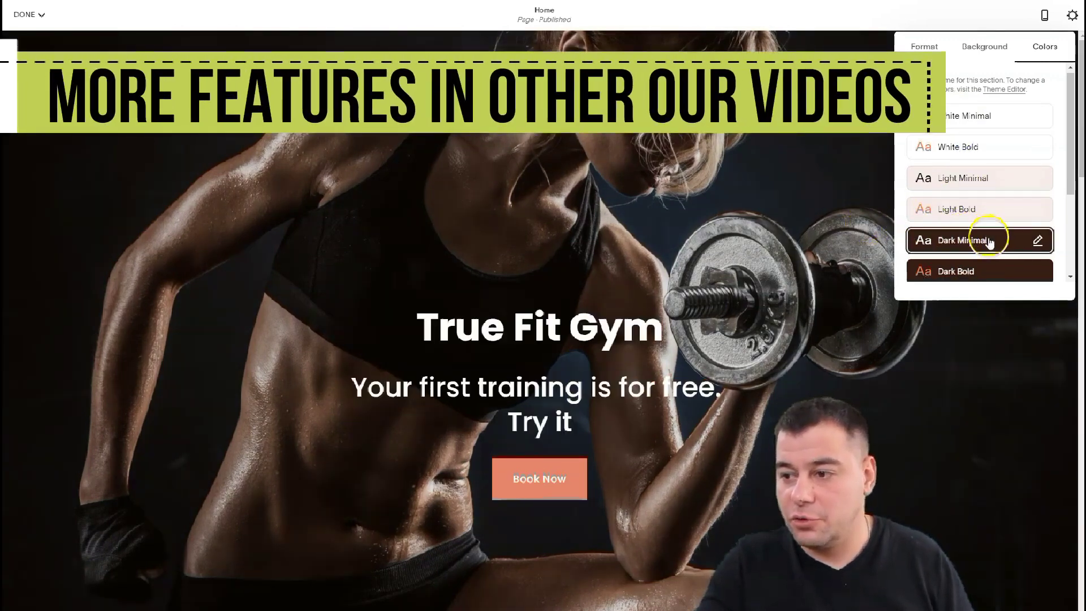
scroll(984, 232, down, 1)
click(974, 216)
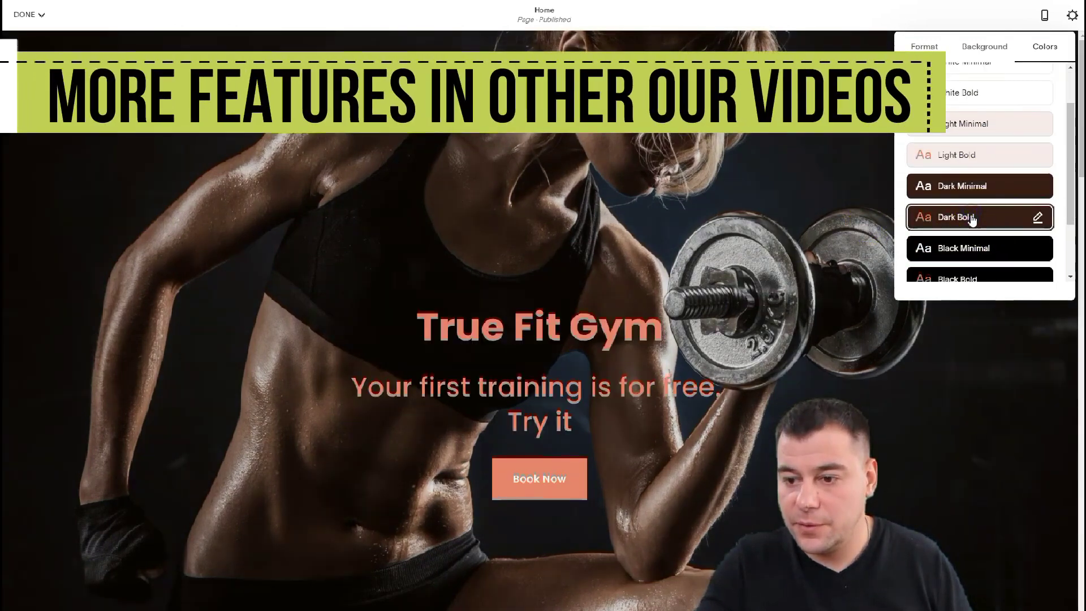
click(968, 192)
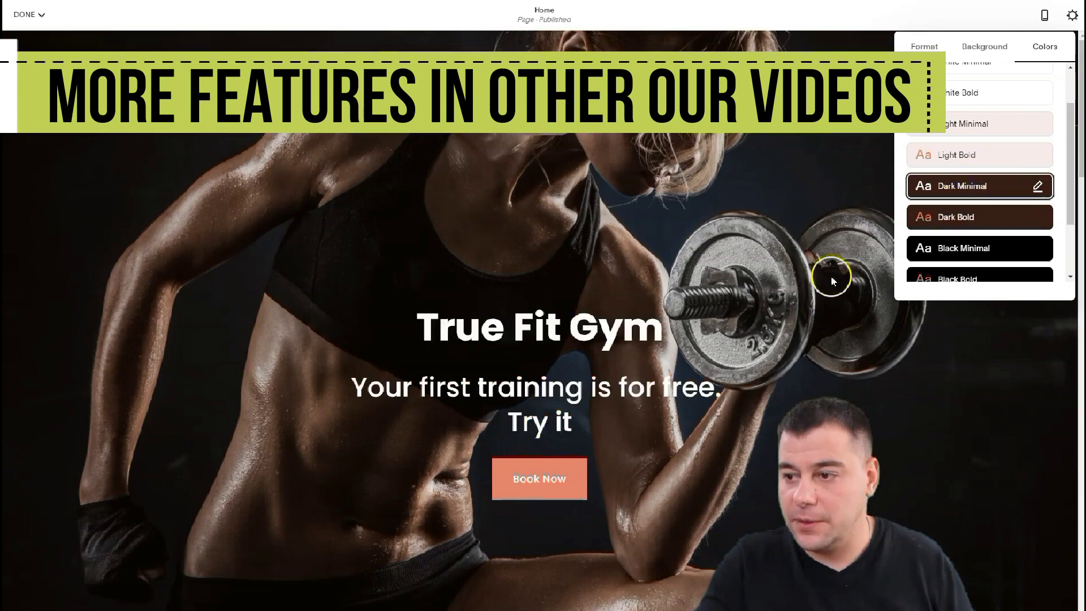
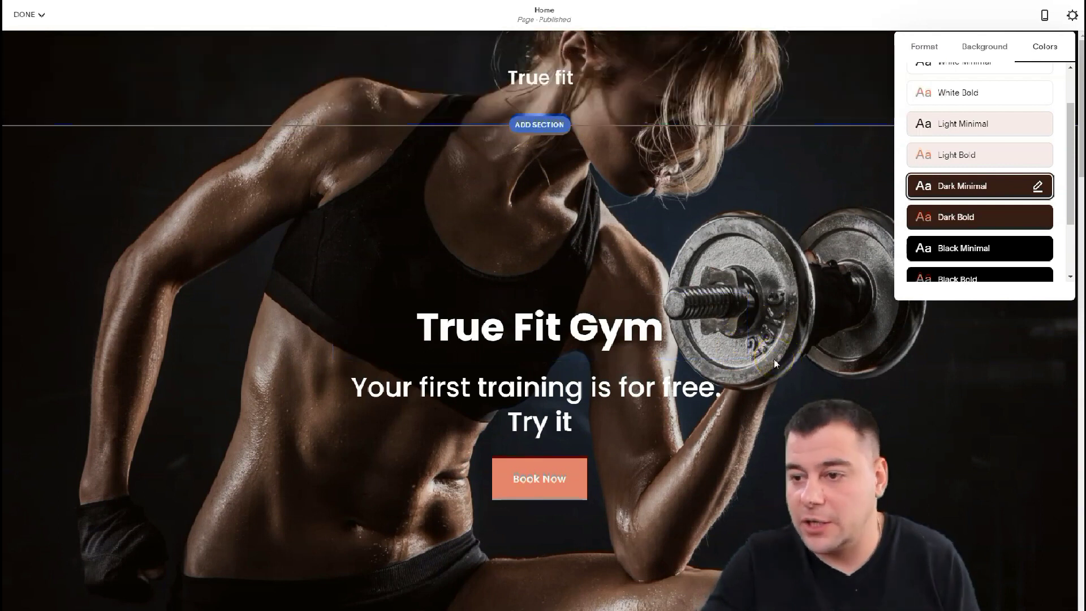
Delete the "Only the Highest Quality Ingredients" section below the banner on the Home page
scroll(607, 287, down, 8)
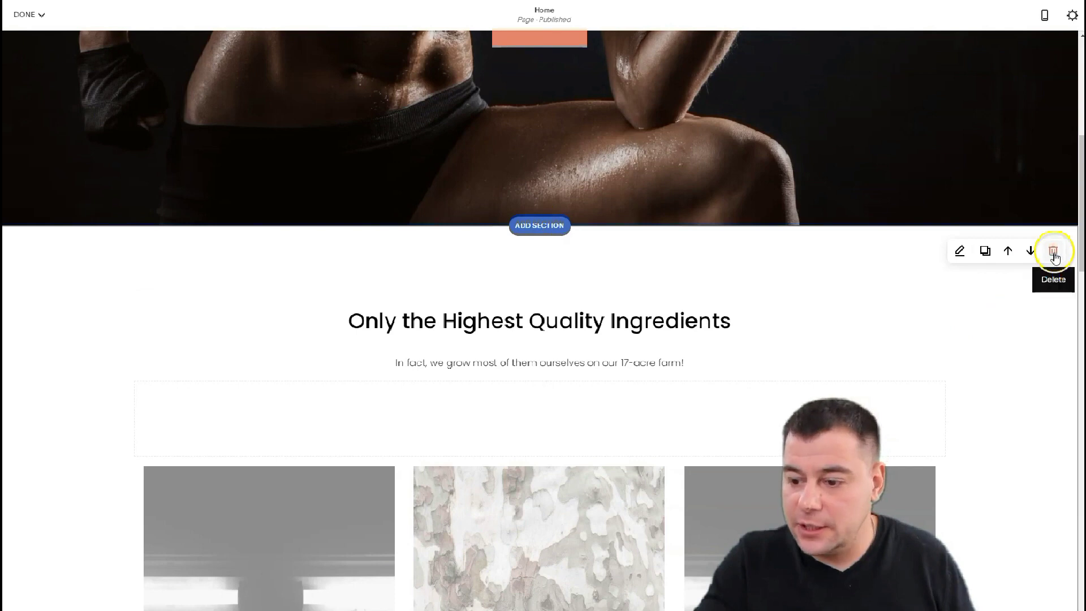
click(1054, 254)
click(580, 374)
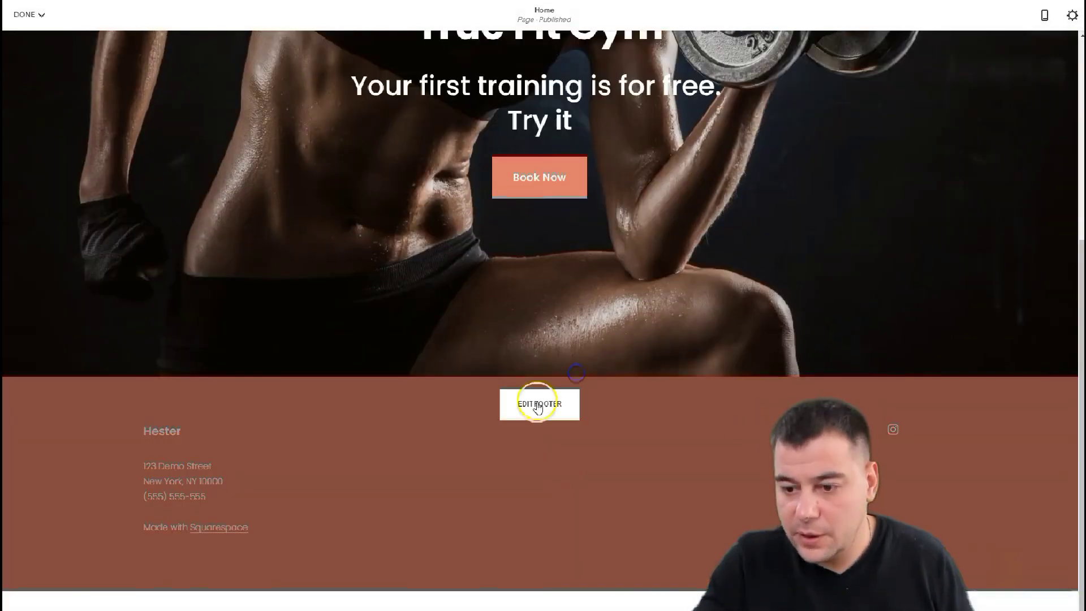
click(531, 408)
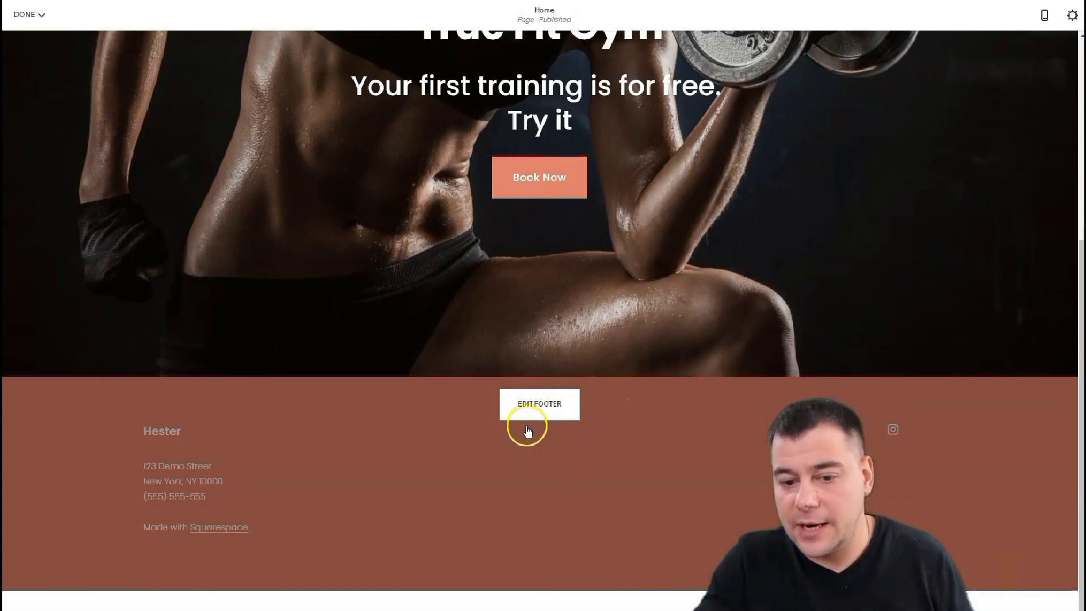
Add a Gallery section with the simple six-image, three-column grid layout between the banner and the footer
scroll(564, 430, up, 5)
scroll(579, 436, down, 4)
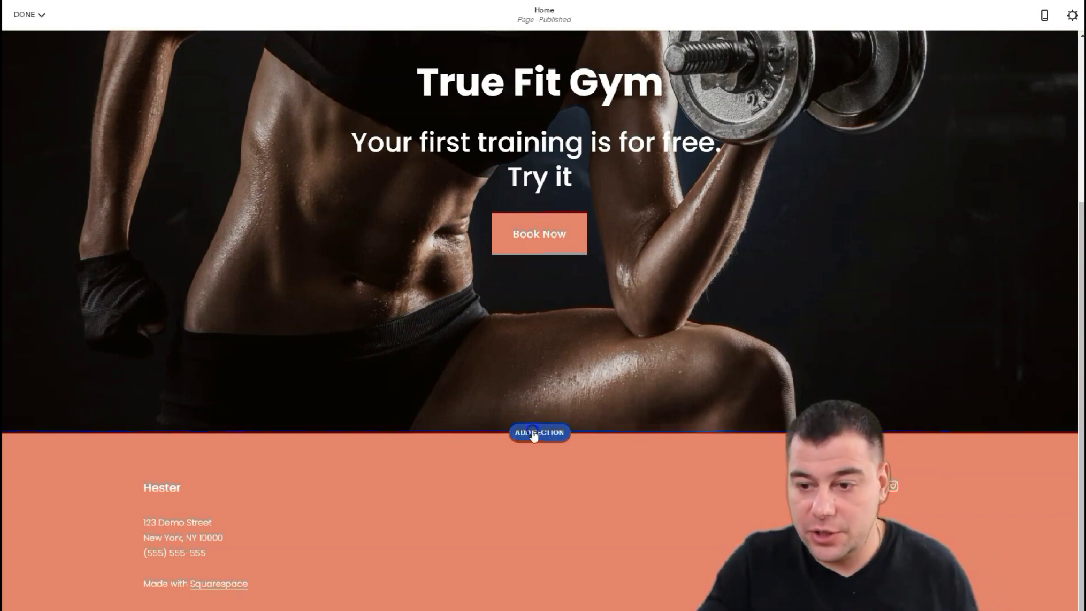
click(533, 432)
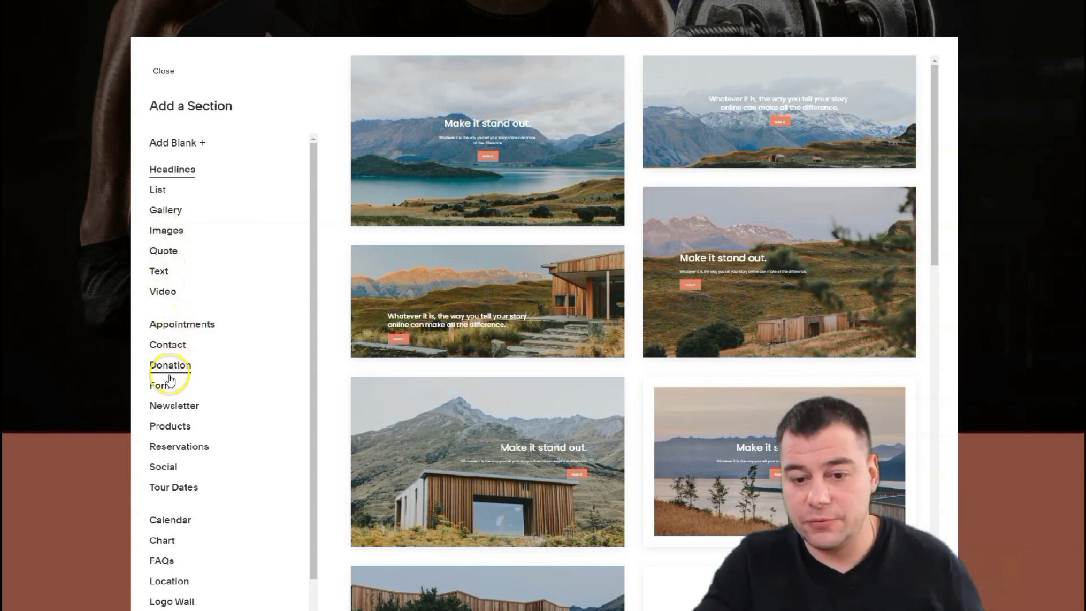
scroll(181, 375, down, 1)
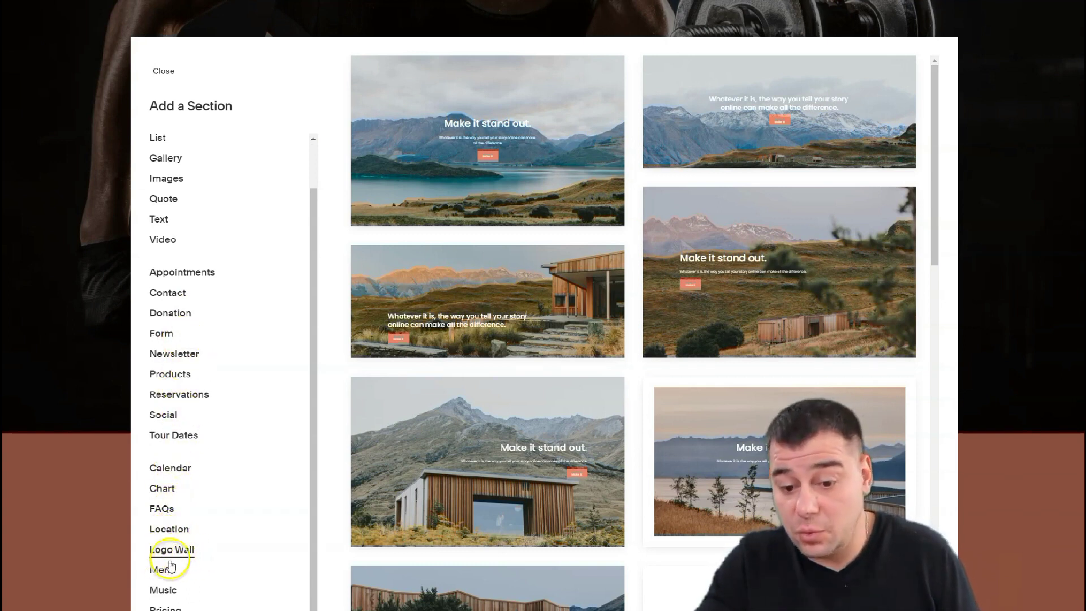
scroll(226, 552, up, 1)
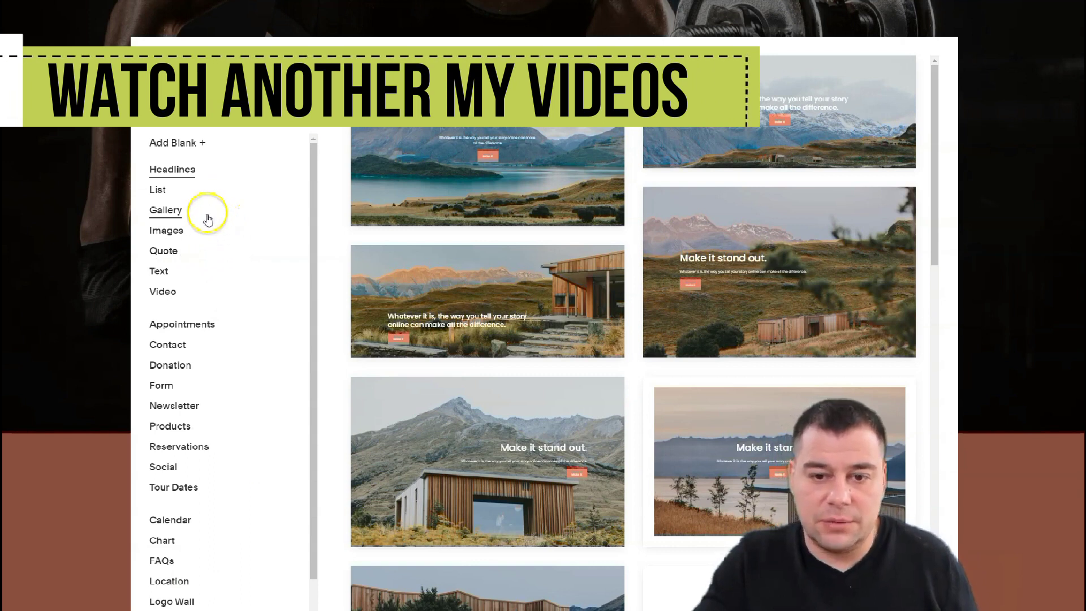
click(166, 211)
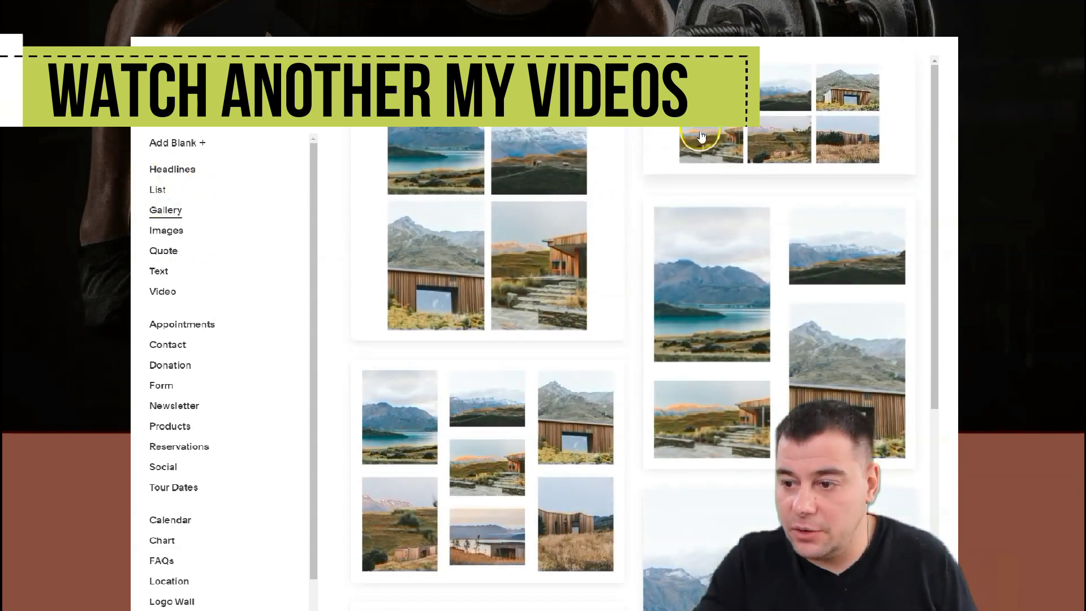
scroll(552, 277, down, 10)
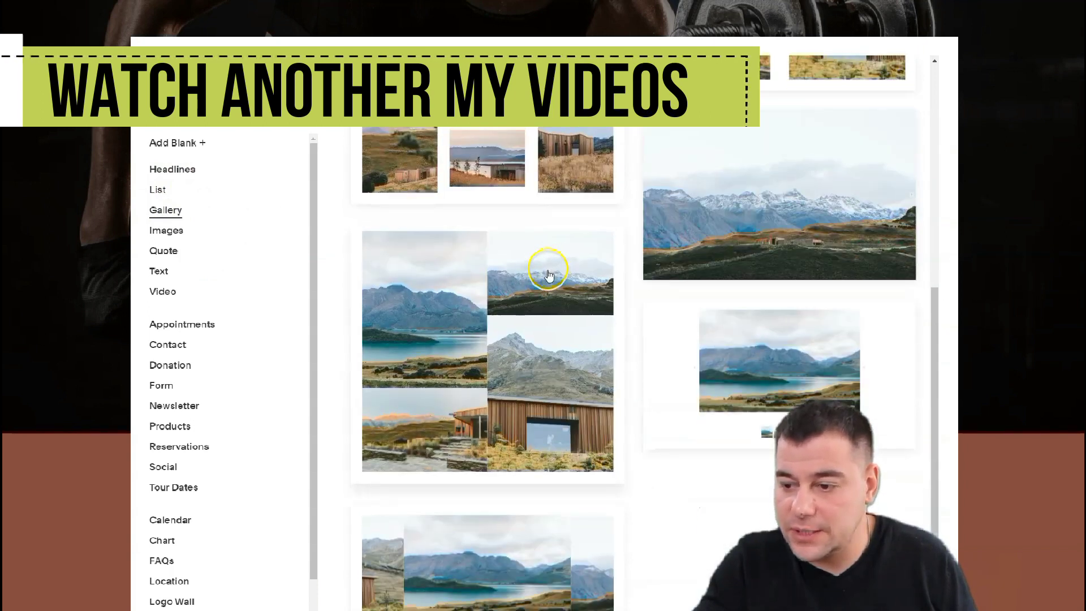
scroll(548, 267, down, 5)
scroll(556, 263, up, 6)
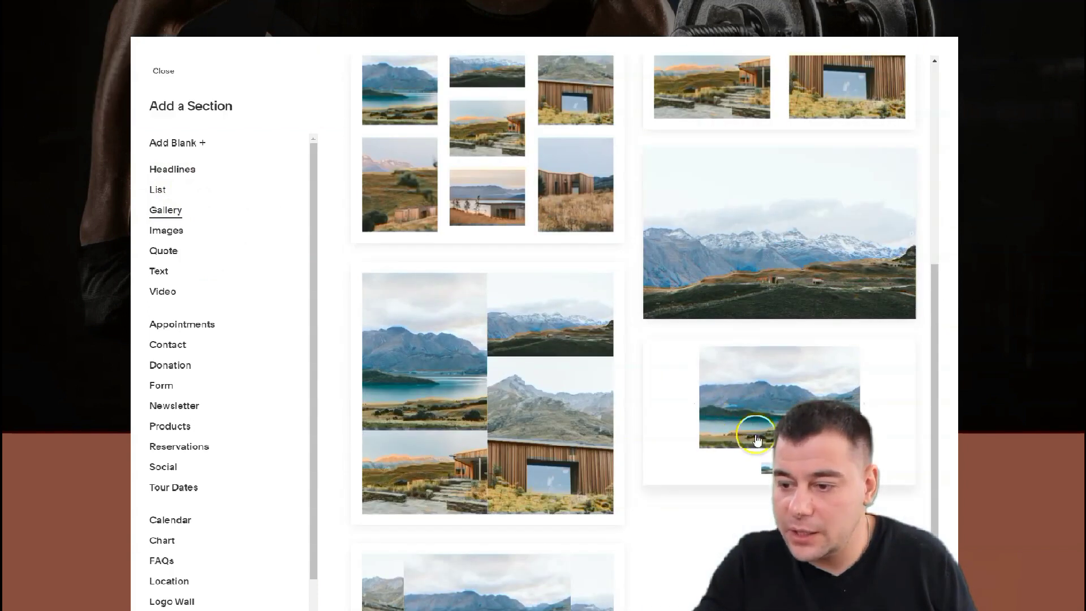
scroll(772, 416, up, 6)
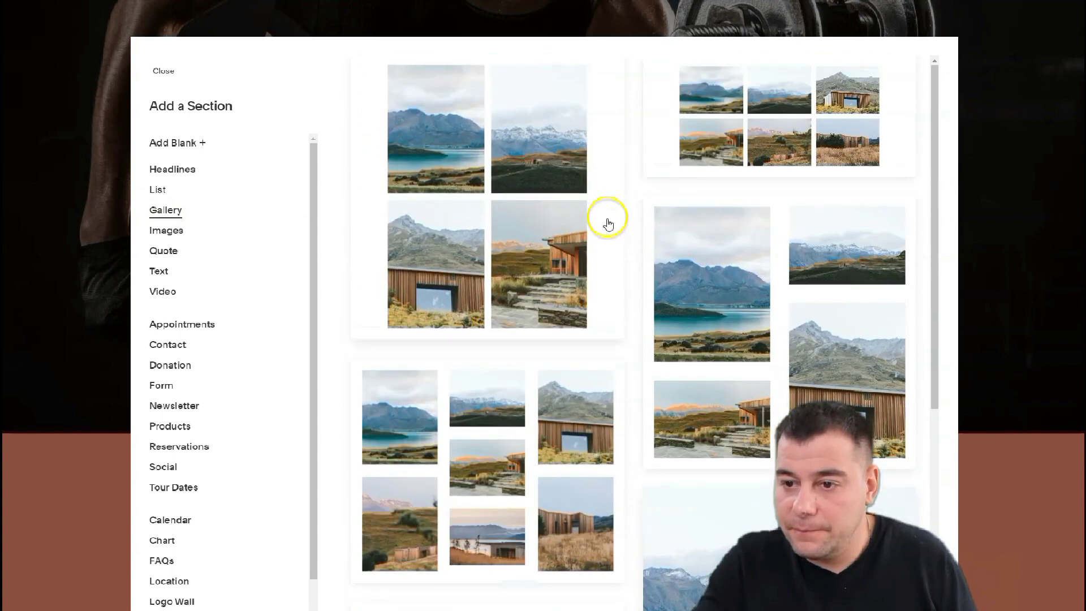
click(777, 117)
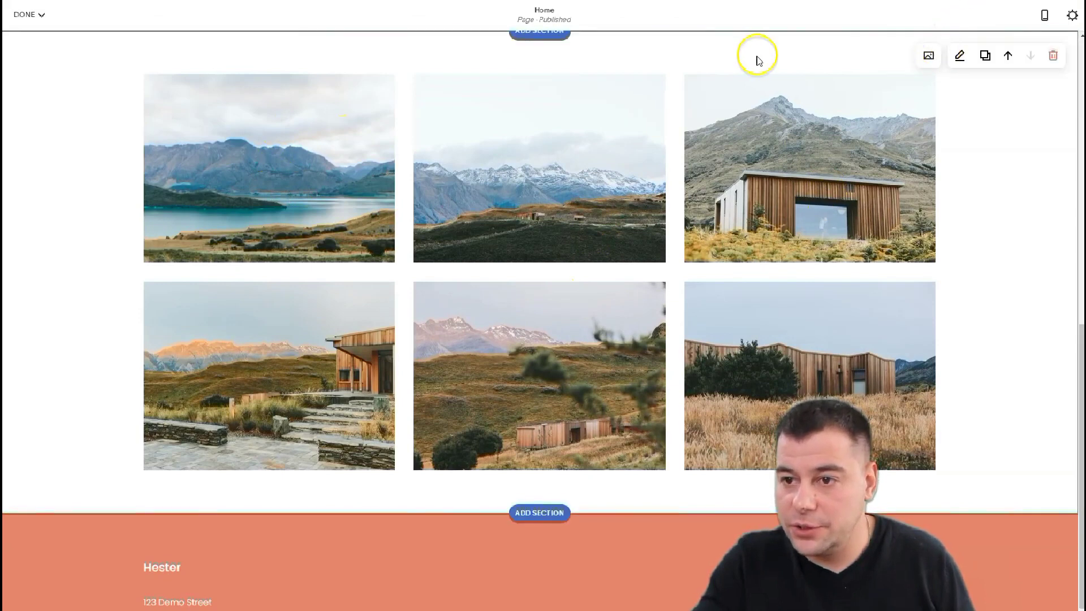
Review how the new gallery section sits beneath the banner on the Home page
scroll(901, 162, up, 6)
scroll(903, 175, down, 5)
scroll(473, 261, up, 6)
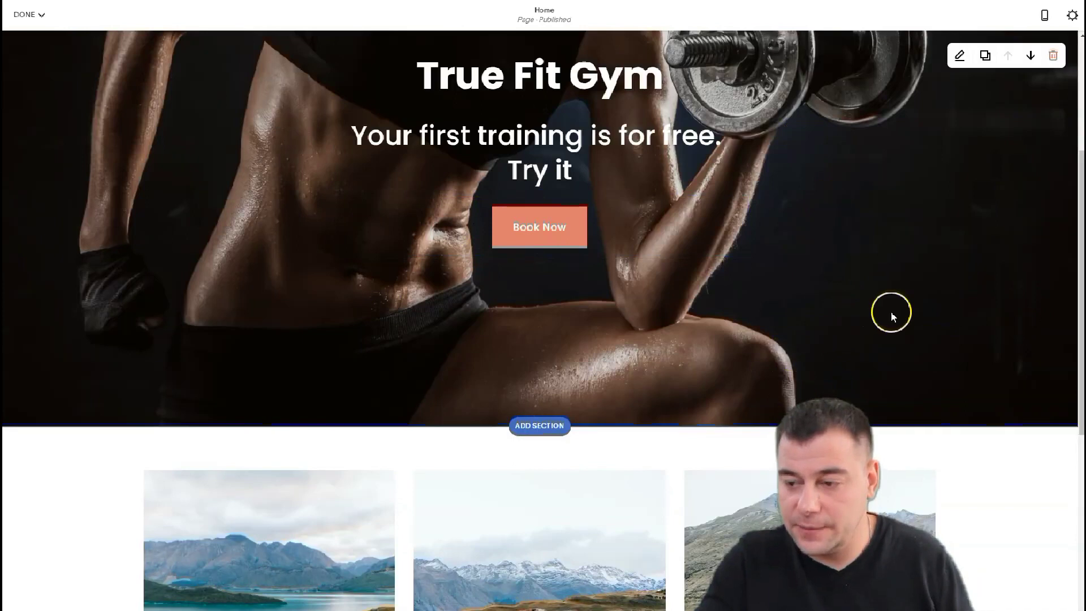
scroll(882, 294, down, 4)
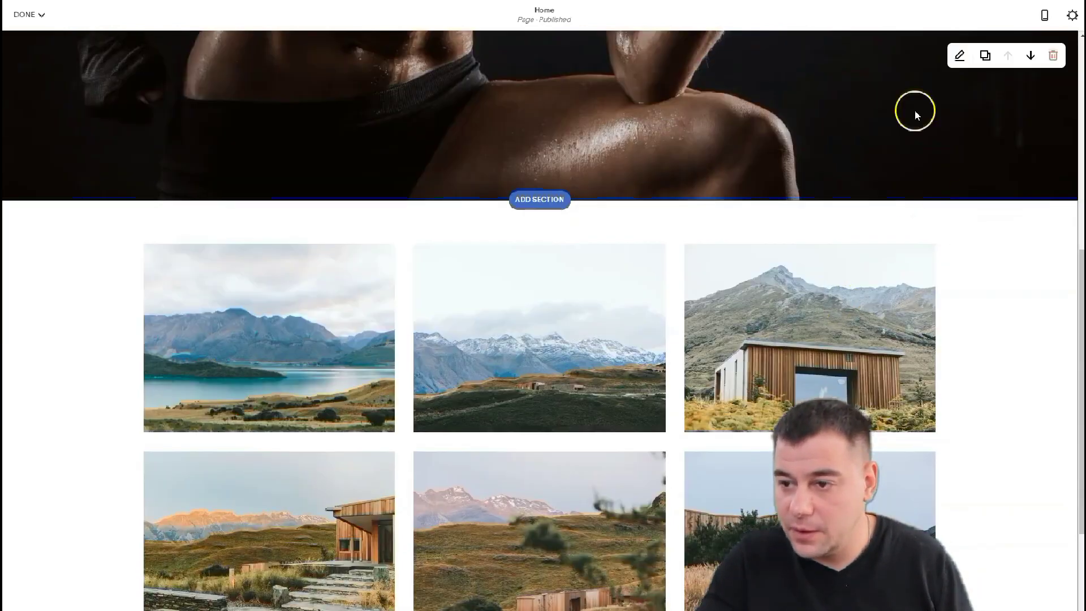
scroll(863, 242, up, 7)
scroll(905, 401, down, 5)
scroll(889, 379, down, 2)
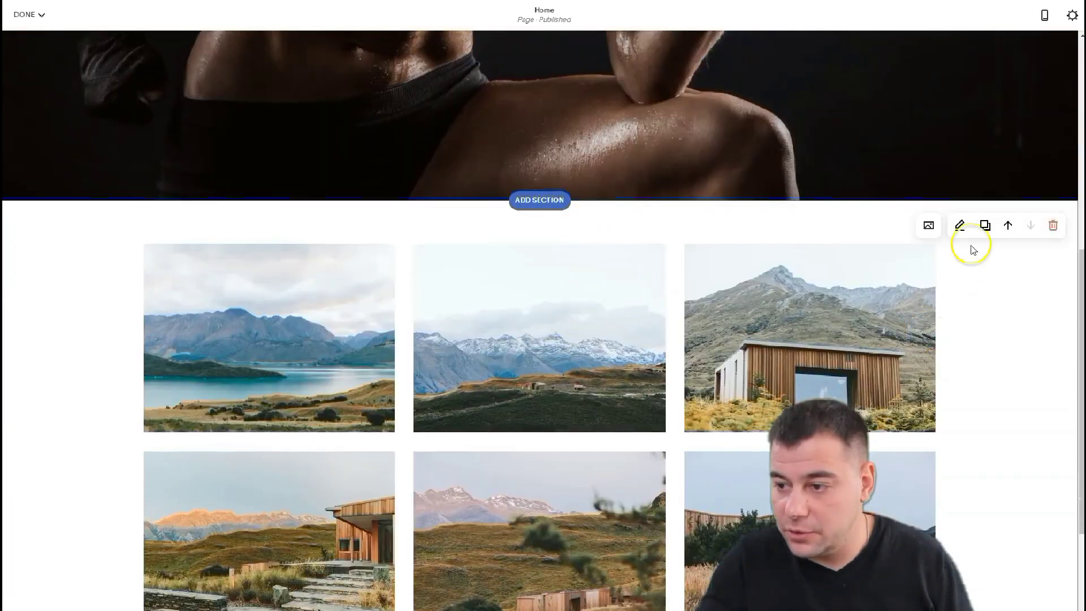
Delete all the placeholder landscape images from the gallery section
click(928, 225)
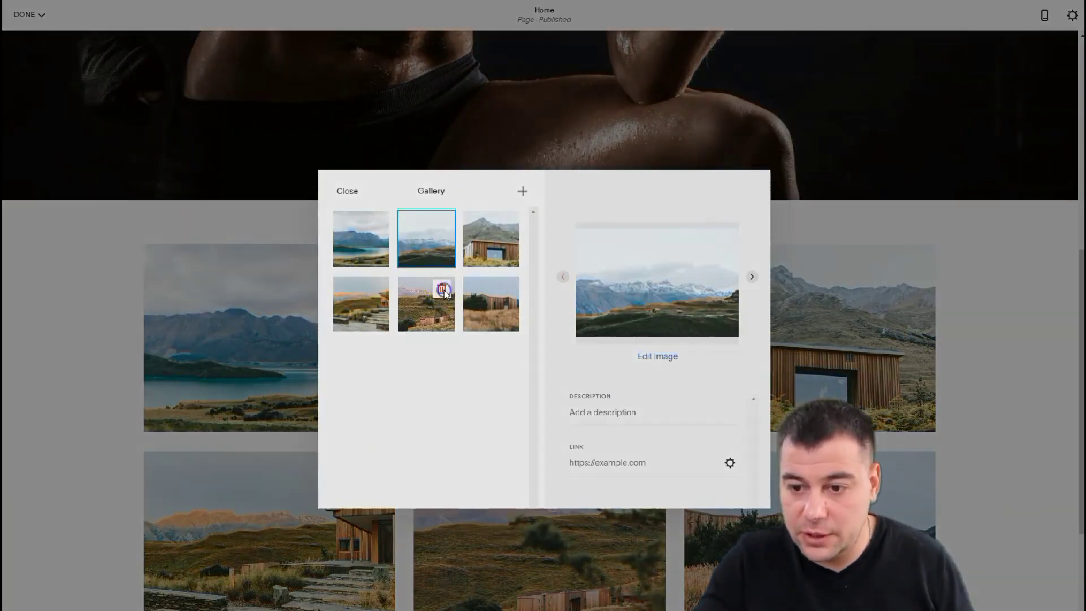
click(441, 289)
click(585, 371)
click(377, 288)
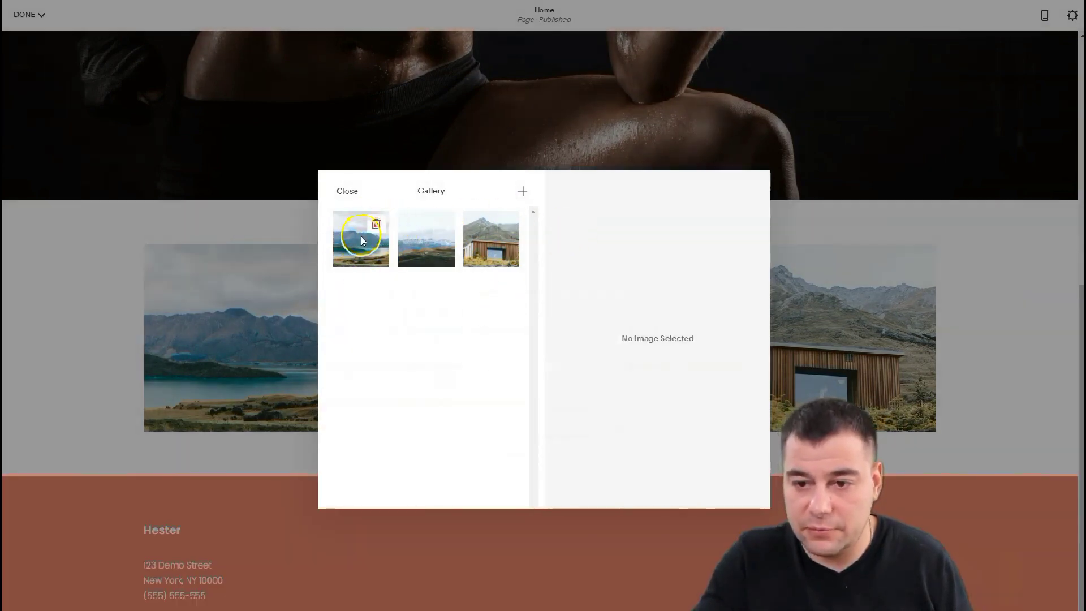
click(376, 224)
click(586, 373)
click(376, 224)
click(565, 366)
Browse the free Unsplash images offered in the gallery's image search
click(523, 192)
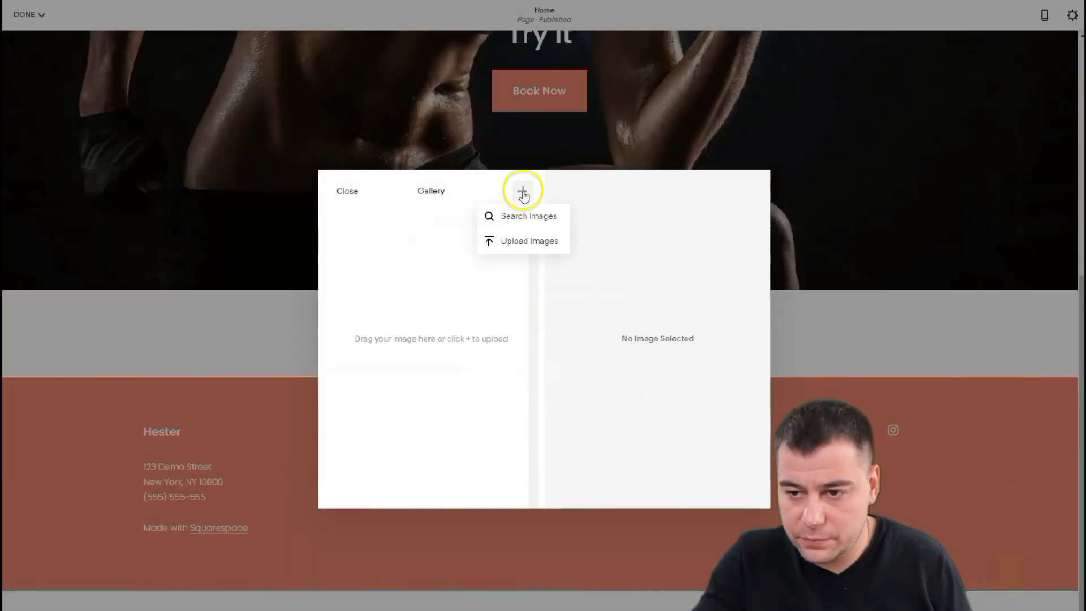
click(499, 218)
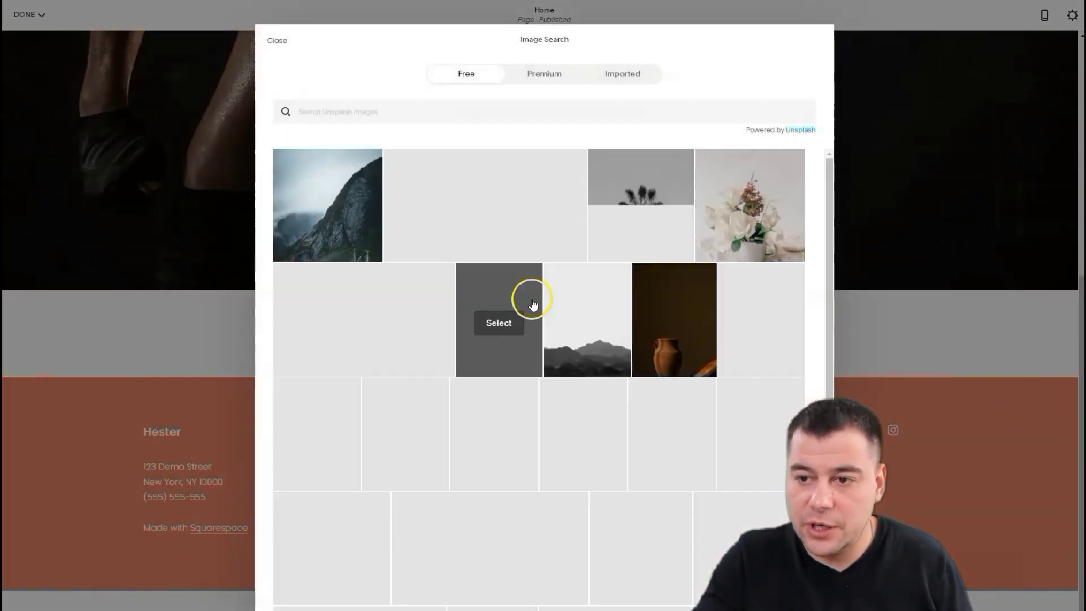
scroll(526, 351, down, 20)
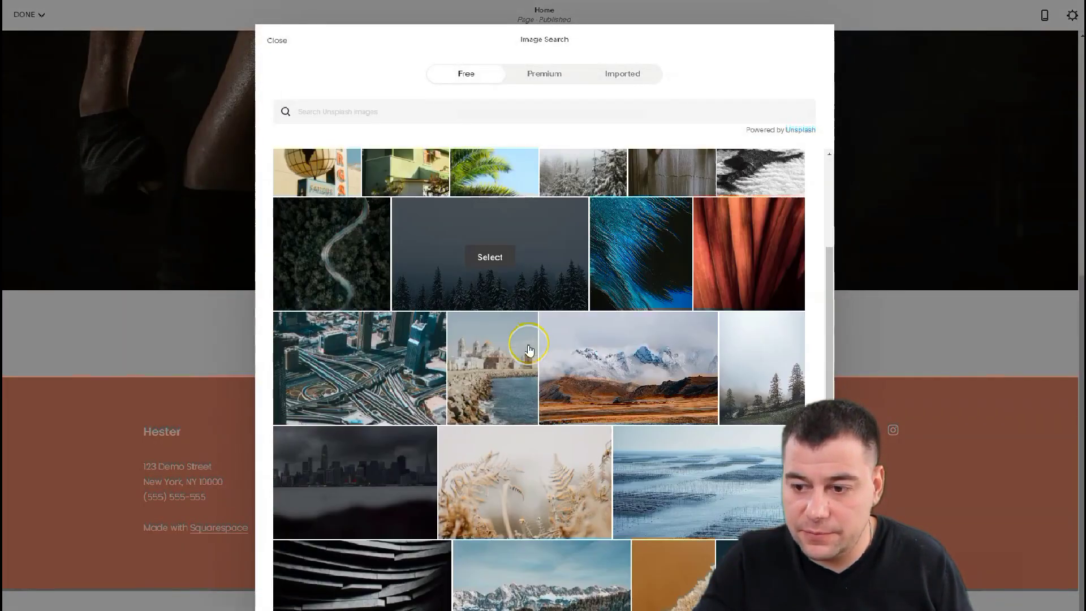
scroll(529, 351, down, 5)
scroll(528, 213, up, 3)
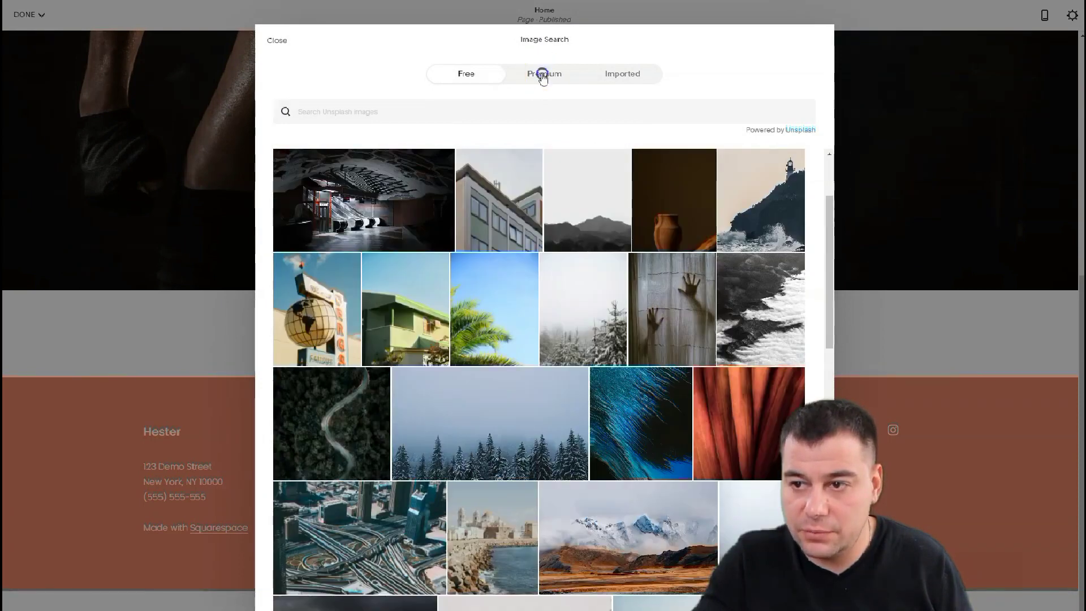
Browse the premium Getty images for the gallery and leave the image search without choosing one
click(542, 74)
scroll(562, 304, down, 5)
scroll(560, 306, up, 5)
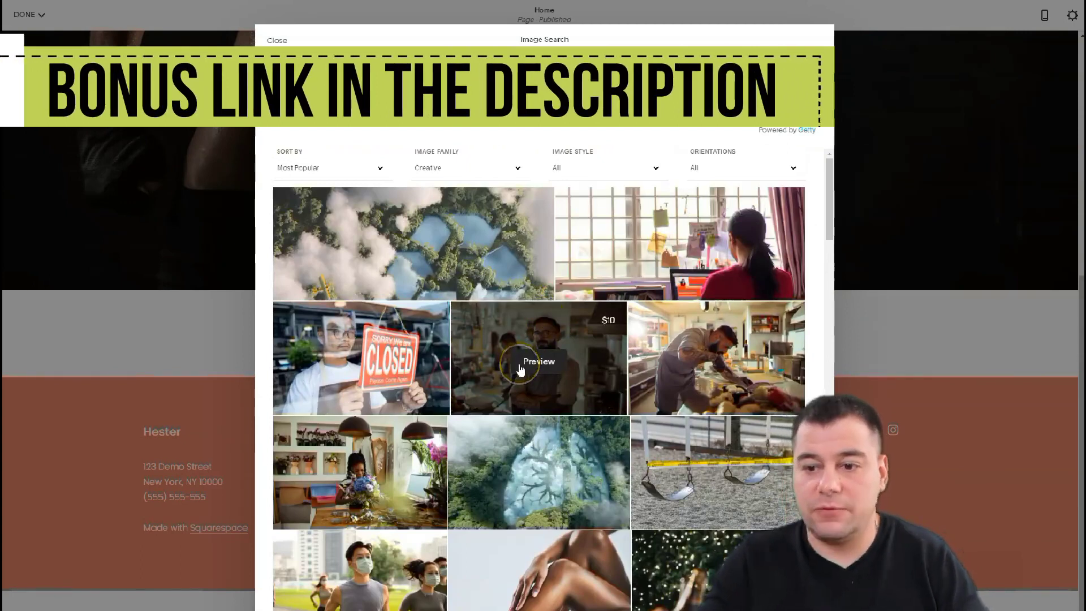
scroll(520, 367, down, 5)
scroll(521, 369, down, 12)
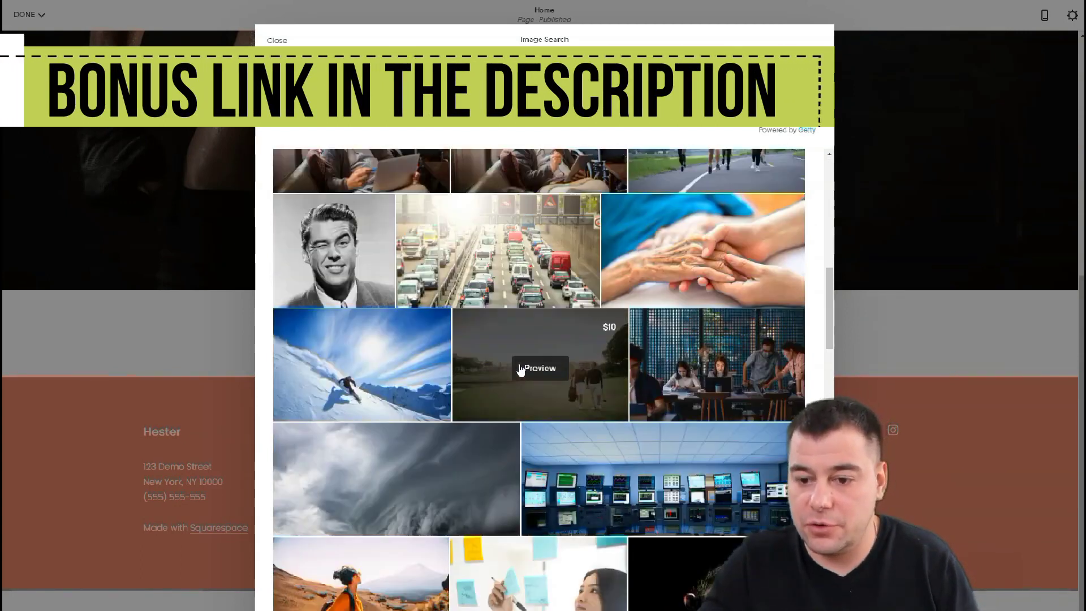
scroll(521, 369, down, 12)
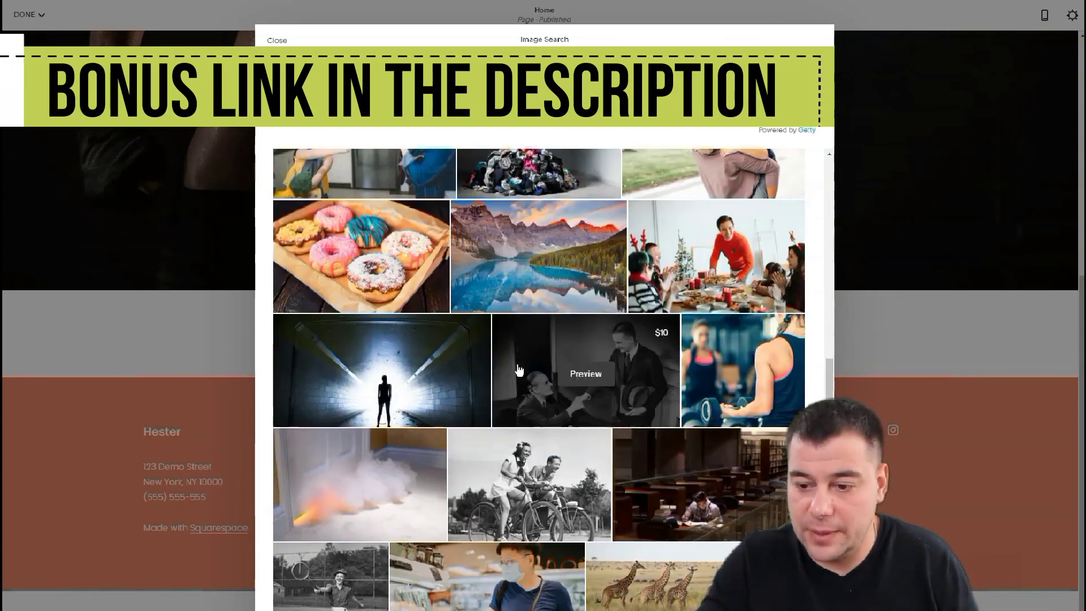
scroll(519, 370, down, 12)
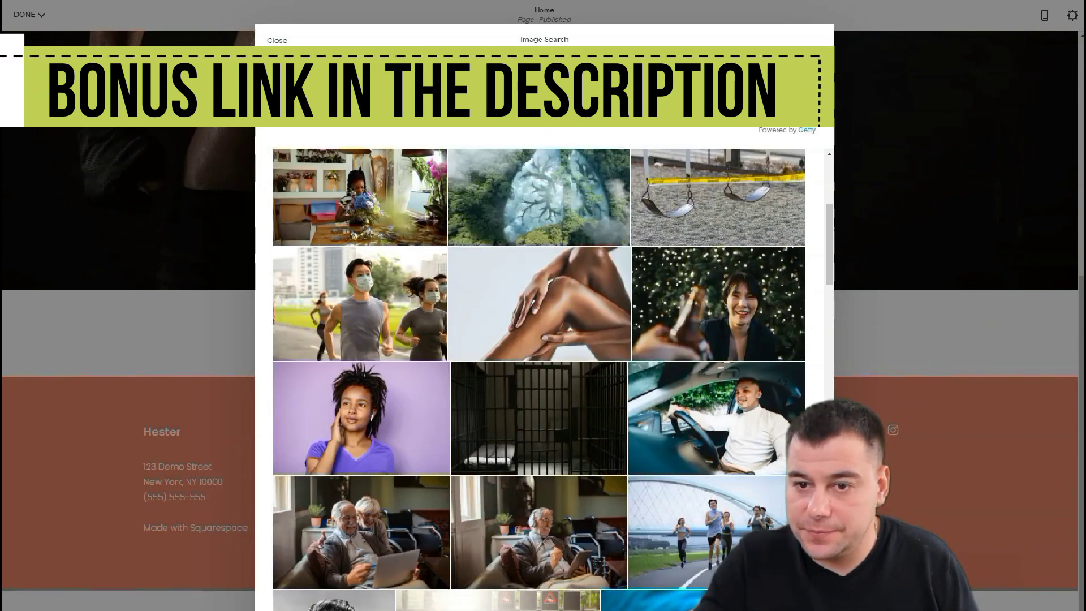
click(278, 40)
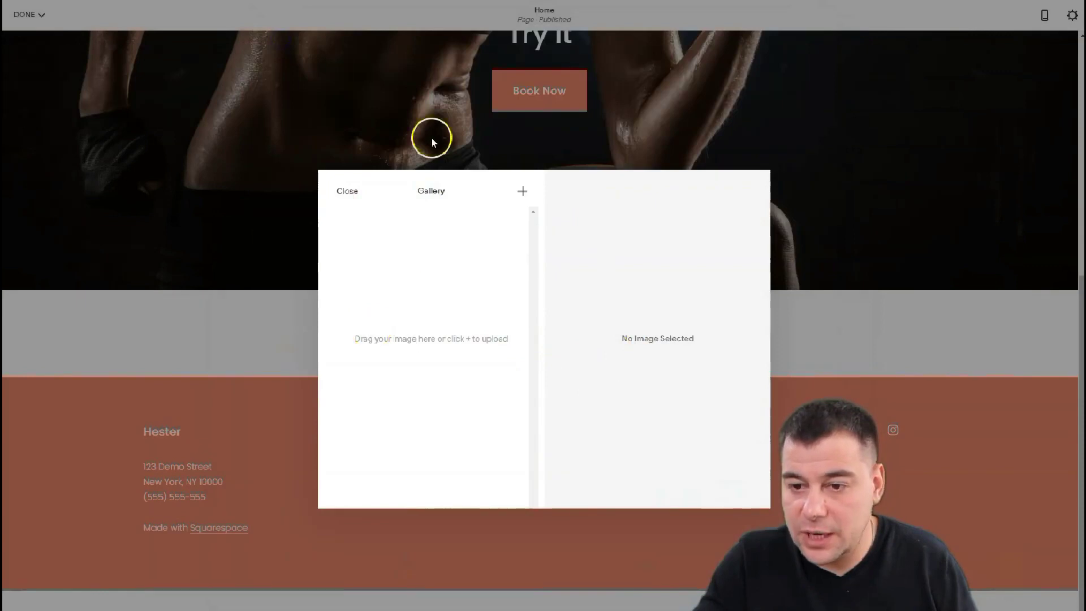
Upload three workout photos to the gallery: a woman on a treadmill, a man lifting a dumbbell and a woman training with weights
click(519, 192)
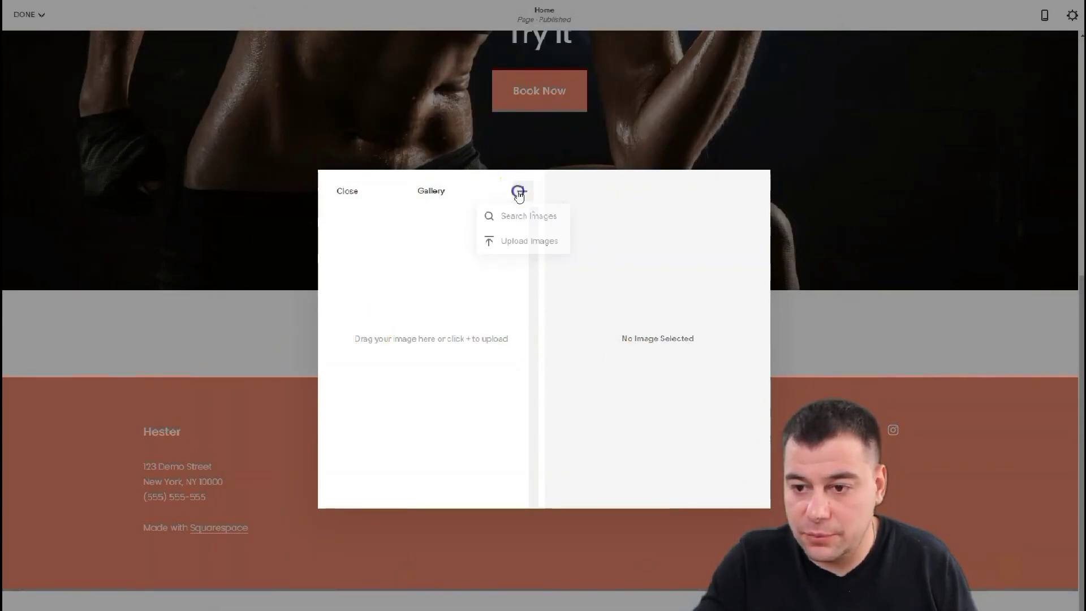
click(497, 242)
click(347, 190)
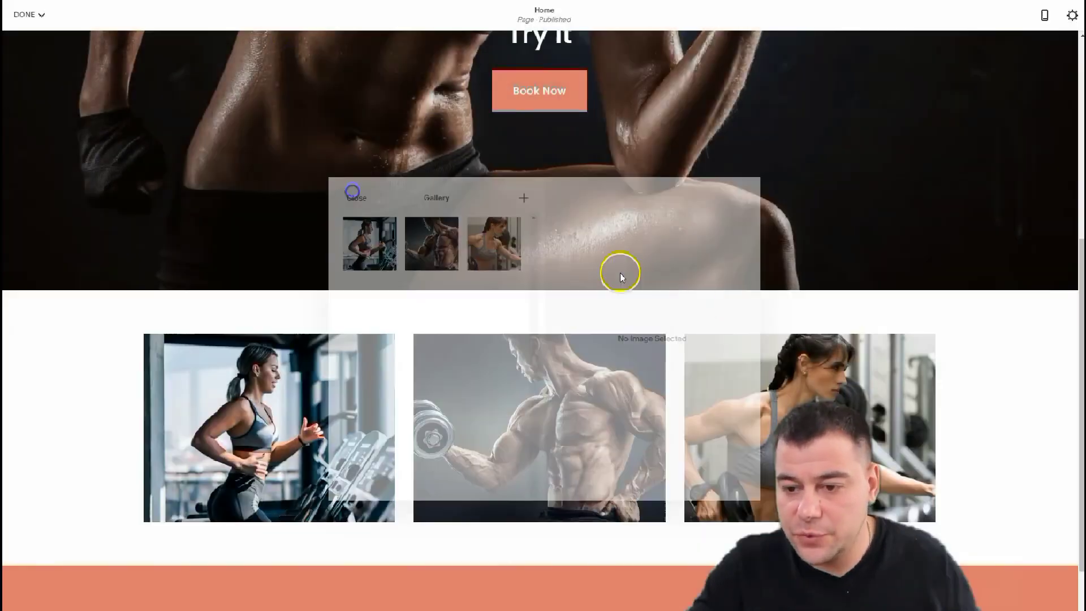
scroll(758, 385, down, 3)
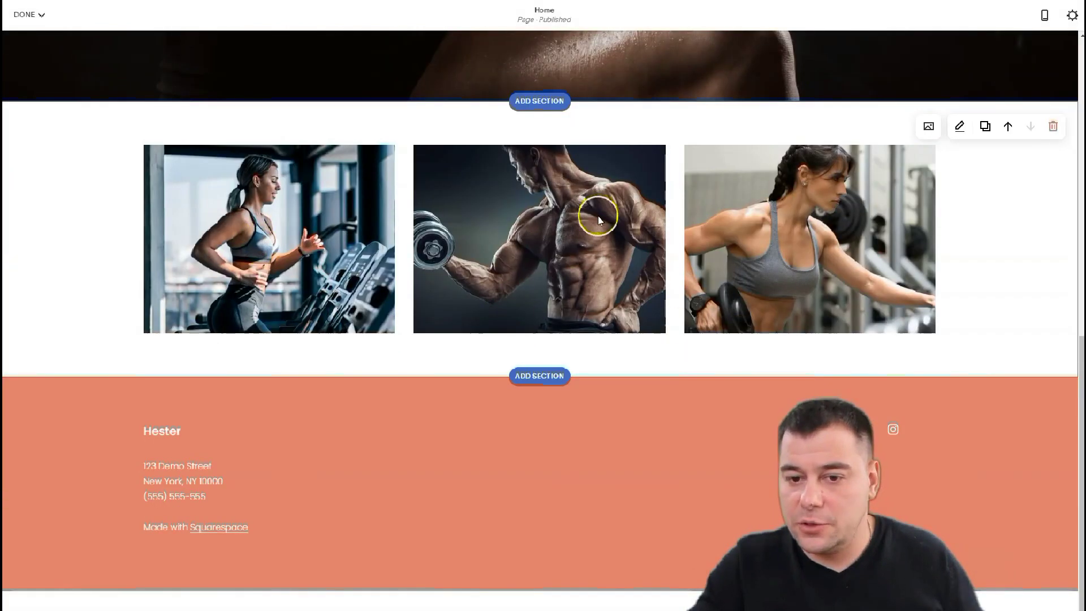
Try the Grid: Strips type on the gallery section and change its gallery type to Slideshow: Full
click(959, 126)
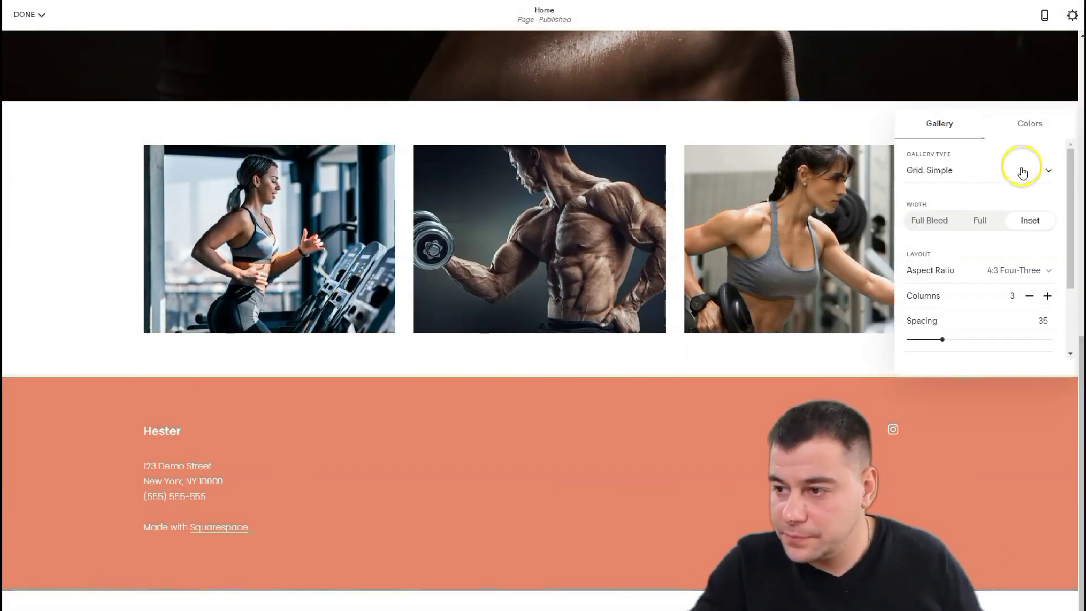
click(1020, 169)
click(944, 198)
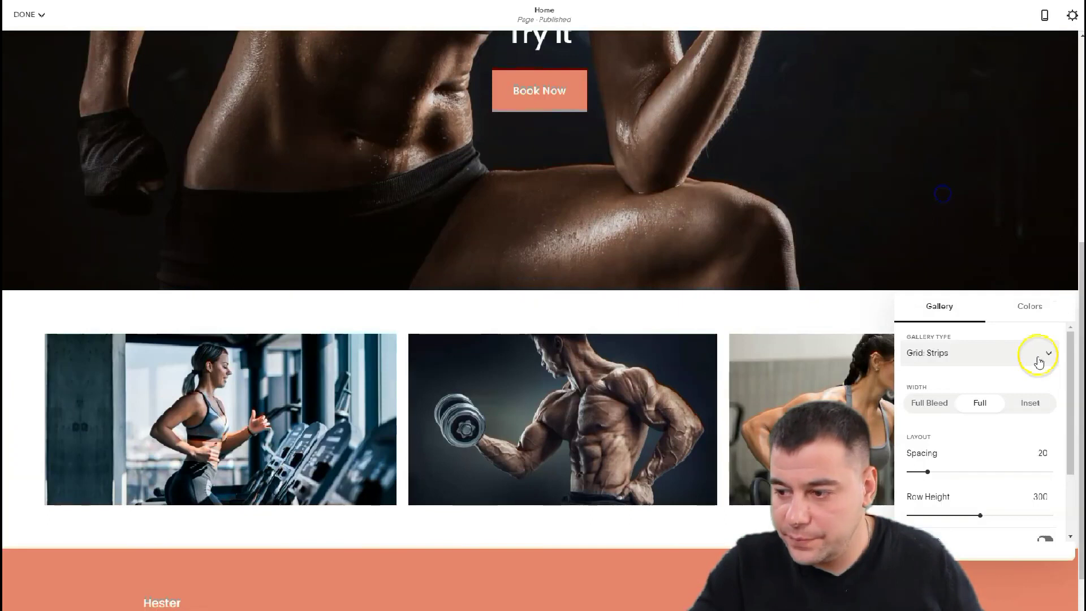
click(1037, 351)
click(994, 376)
click(1023, 353)
click(954, 402)
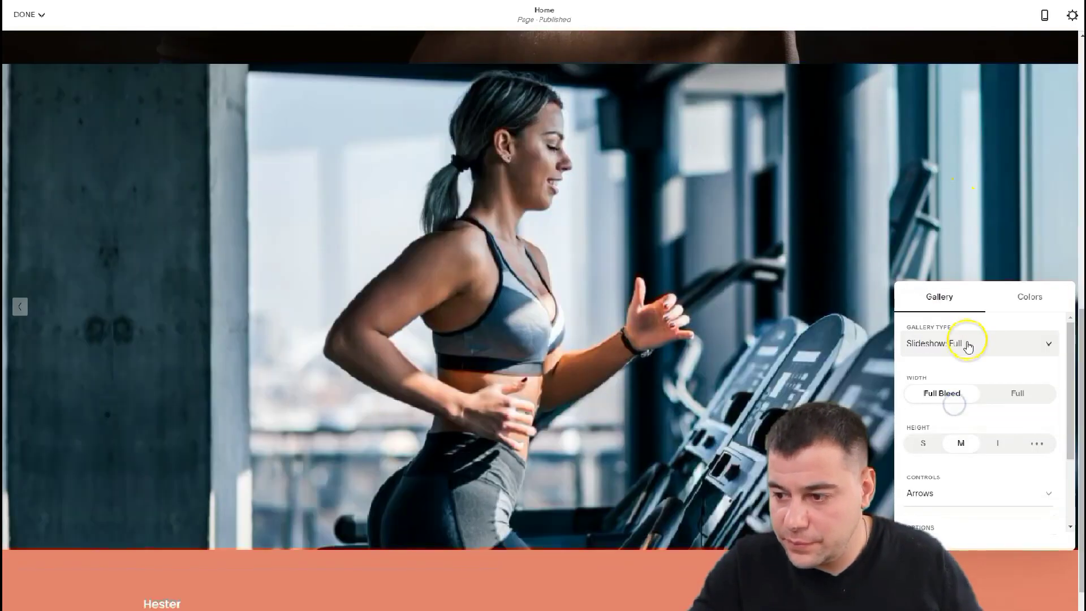
click(930, 255)
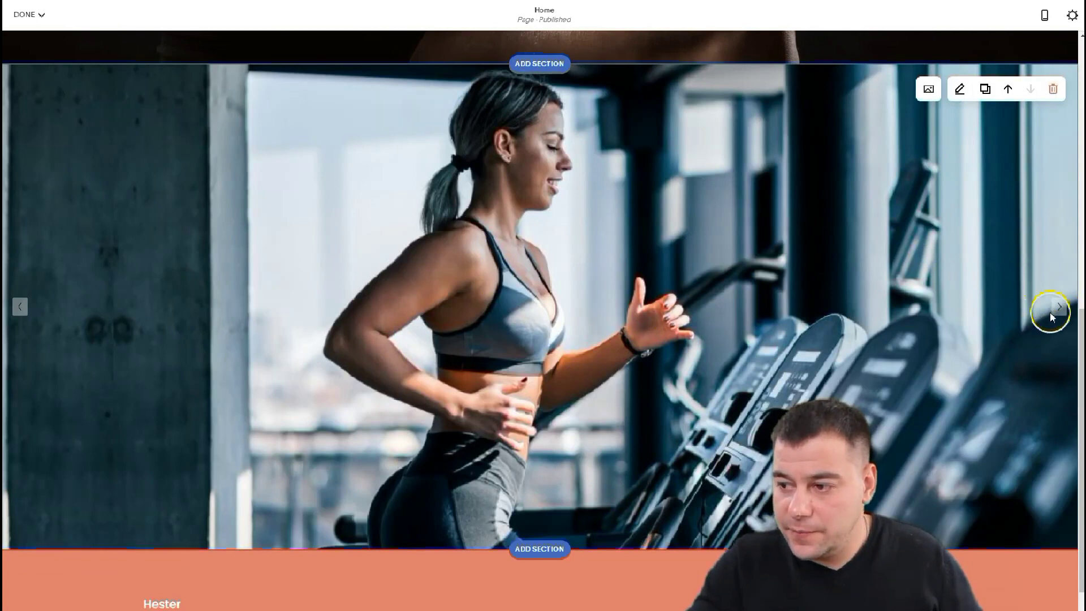
click(84, 358)
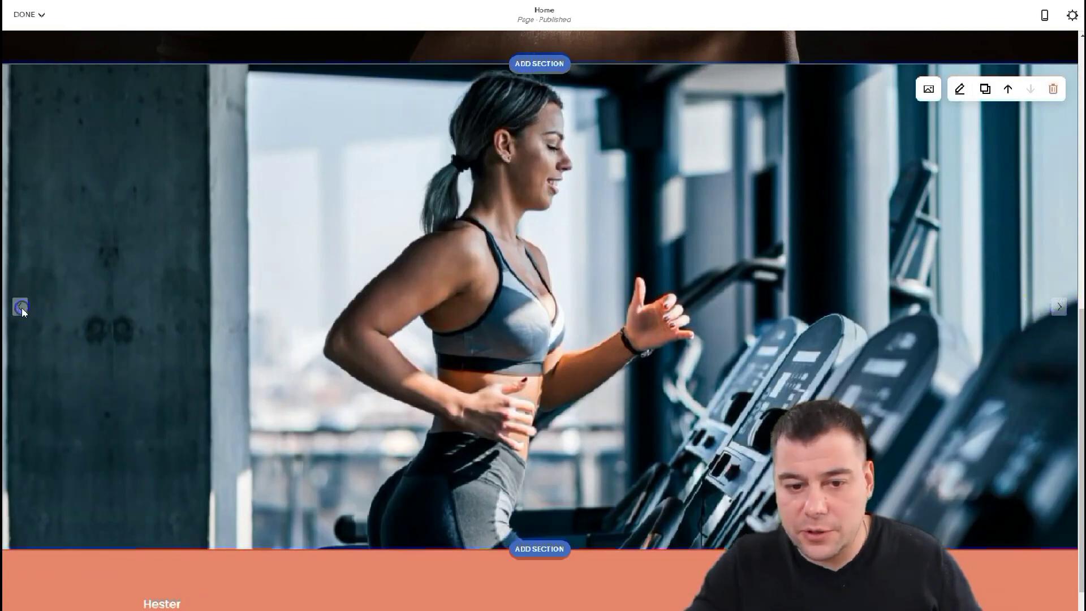
scroll(653, 358, down, 3)
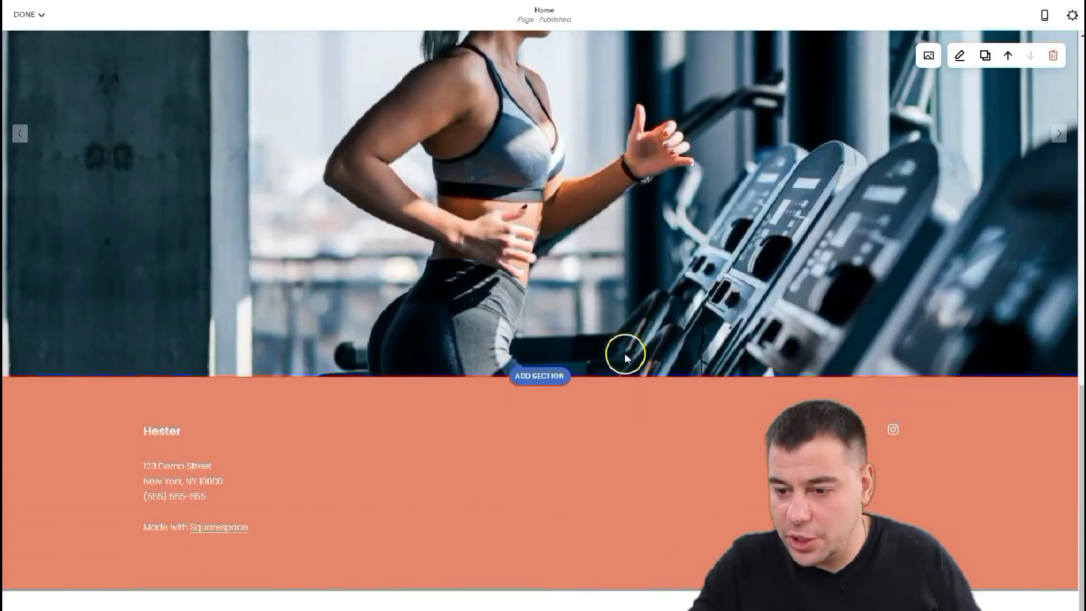
Add a video section with a centered heading and text above one video, between the gallery slideshow and the footer
scroll(628, 353, up, 10)
scroll(680, 363, down, 6)
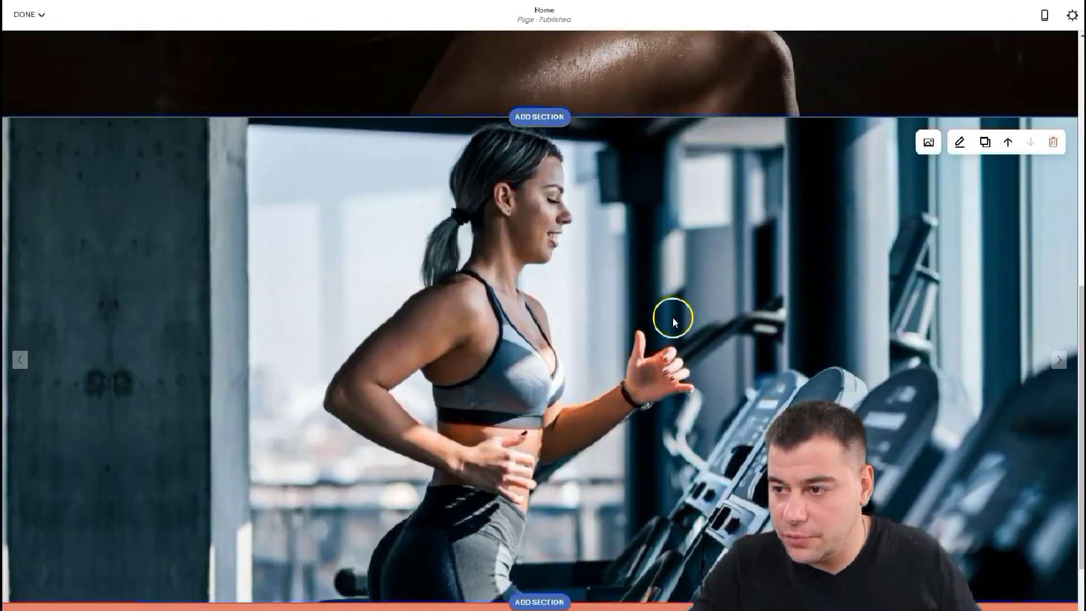
scroll(674, 315, down, 4)
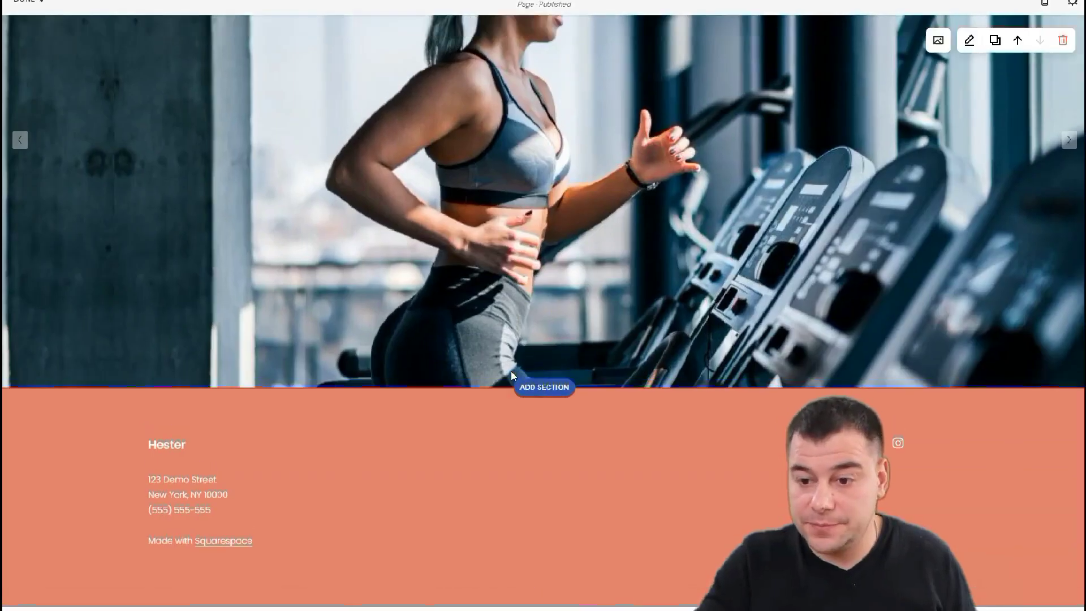
click(539, 375)
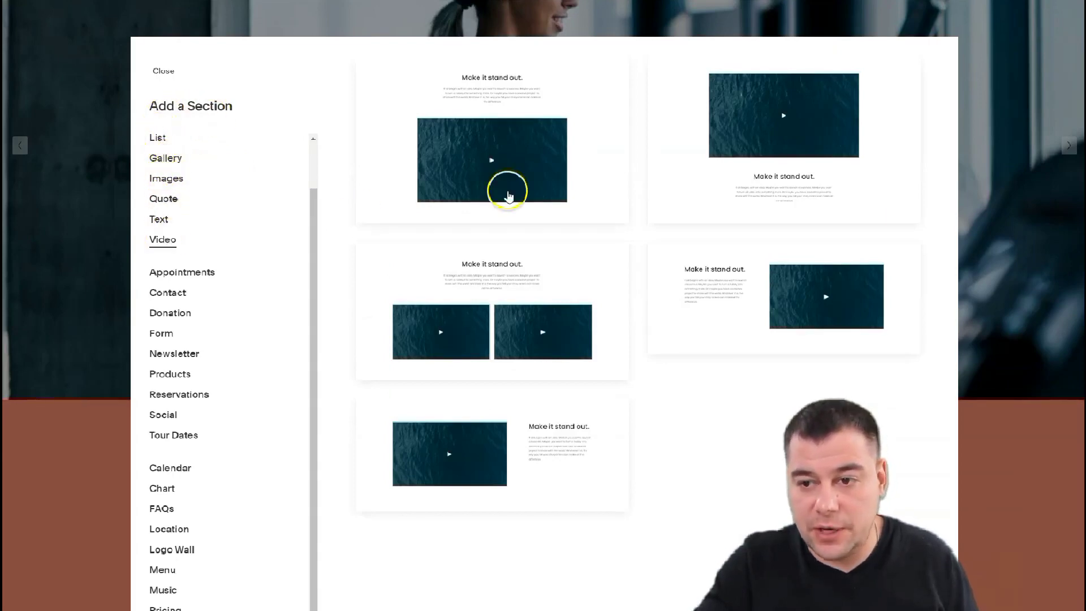
click(507, 130)
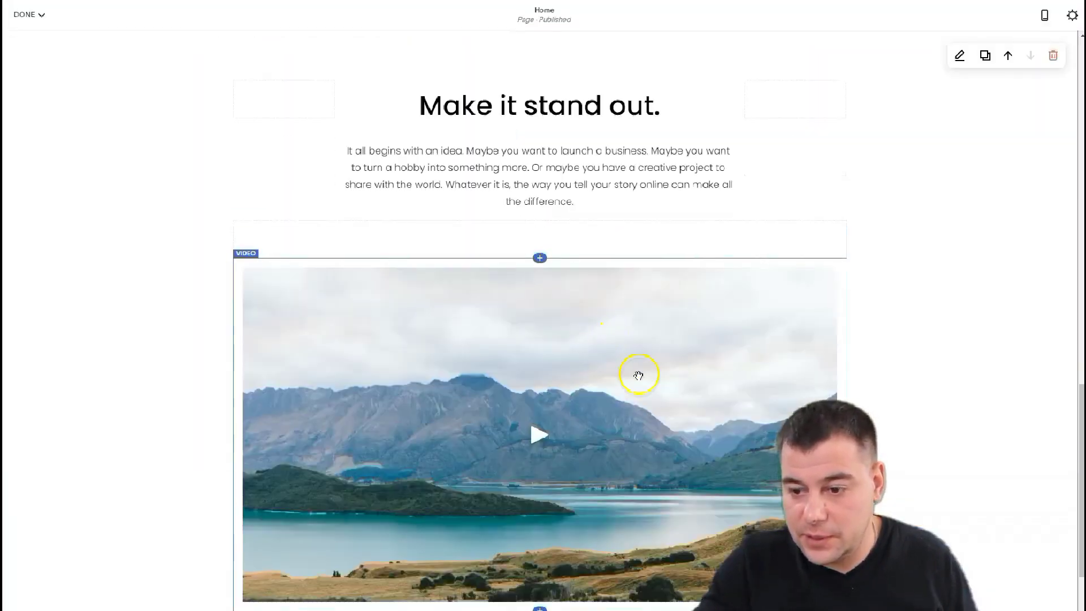
Open the new video block's settings to view its video URL option, and leave them without changing the video
click(247, 254)
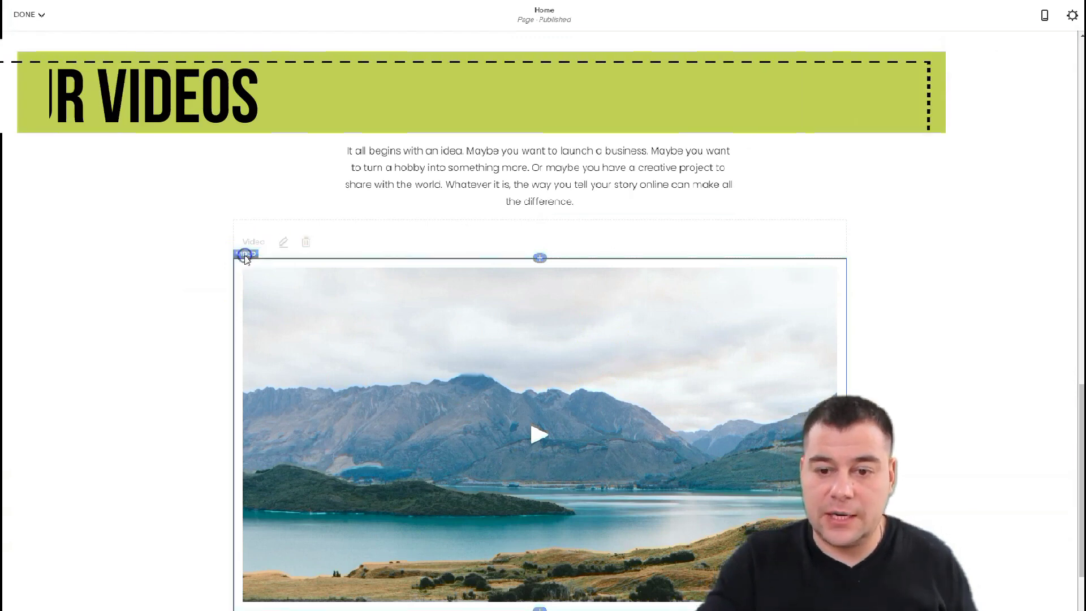
click(283, 243)
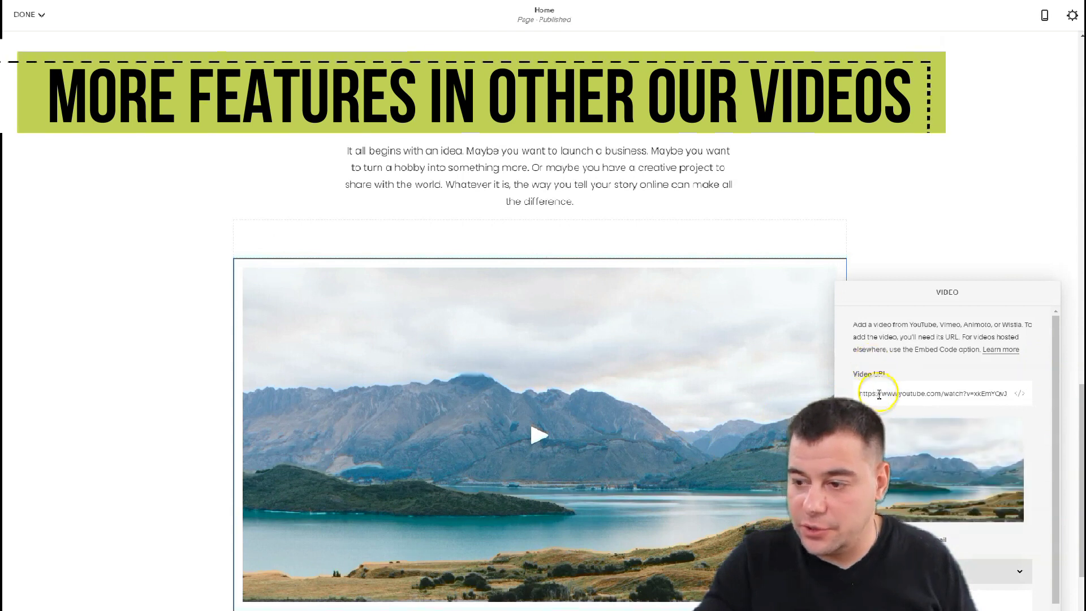
click(179, 354)
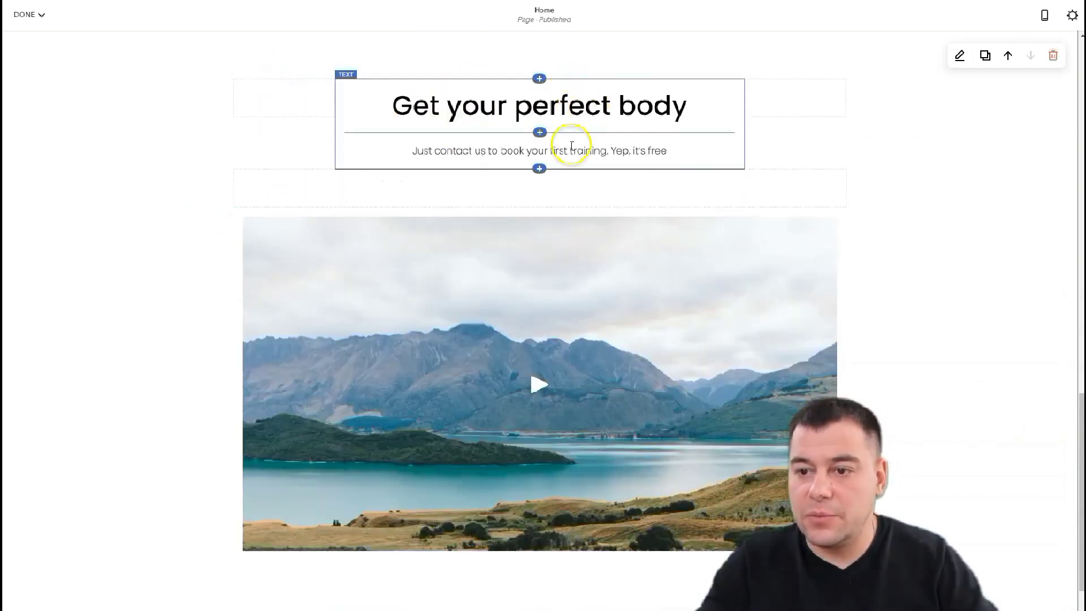
Format "Get your perfect body" as Heading 1 and the free first training line below it as Paragraph 1
click(567, 151)
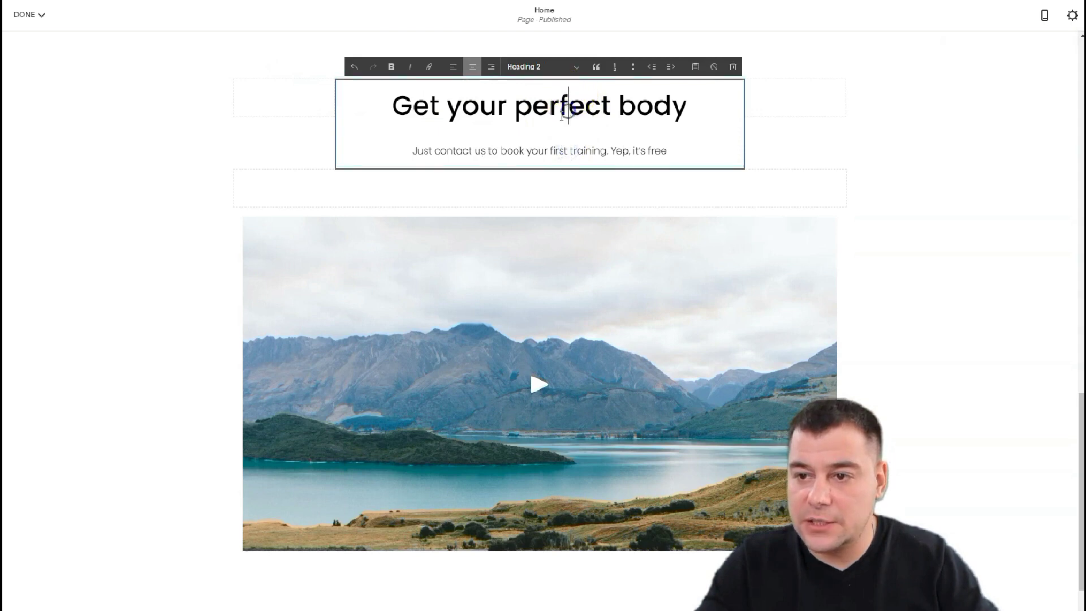
click(577, 67)
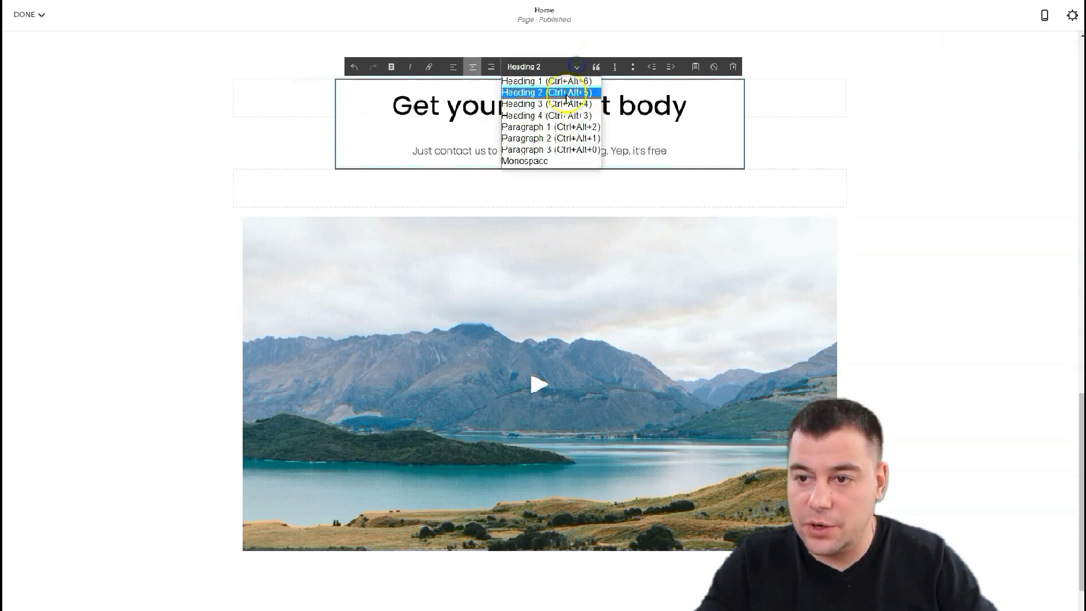
click(537, 77)
click(577, 67)
click(550, 127)
click(538, 242)
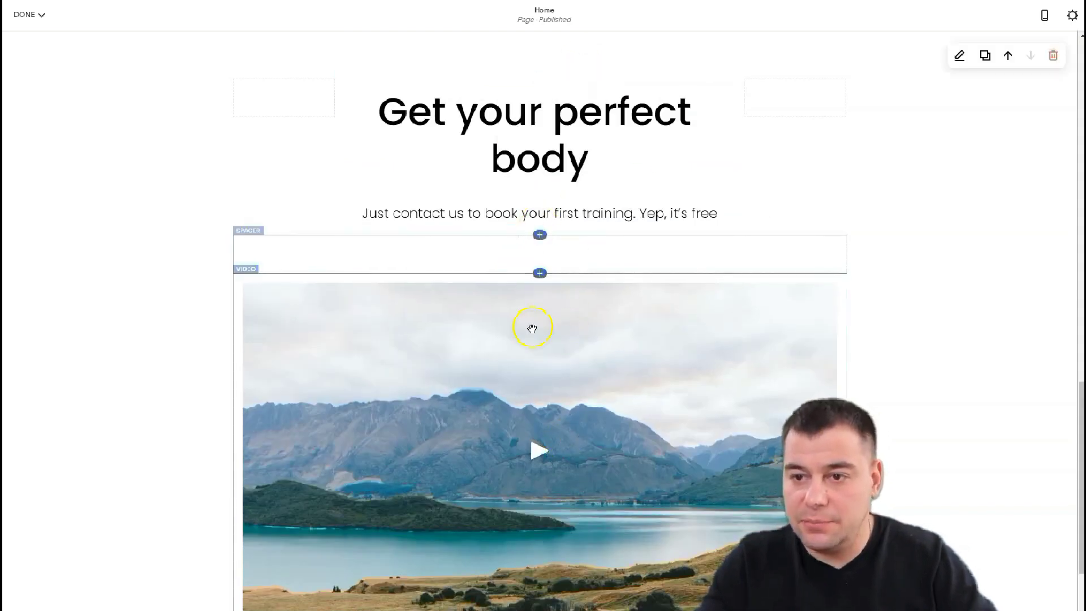
Insert a button labeled "Book now" between the free first training text and the video
click(540, 235)
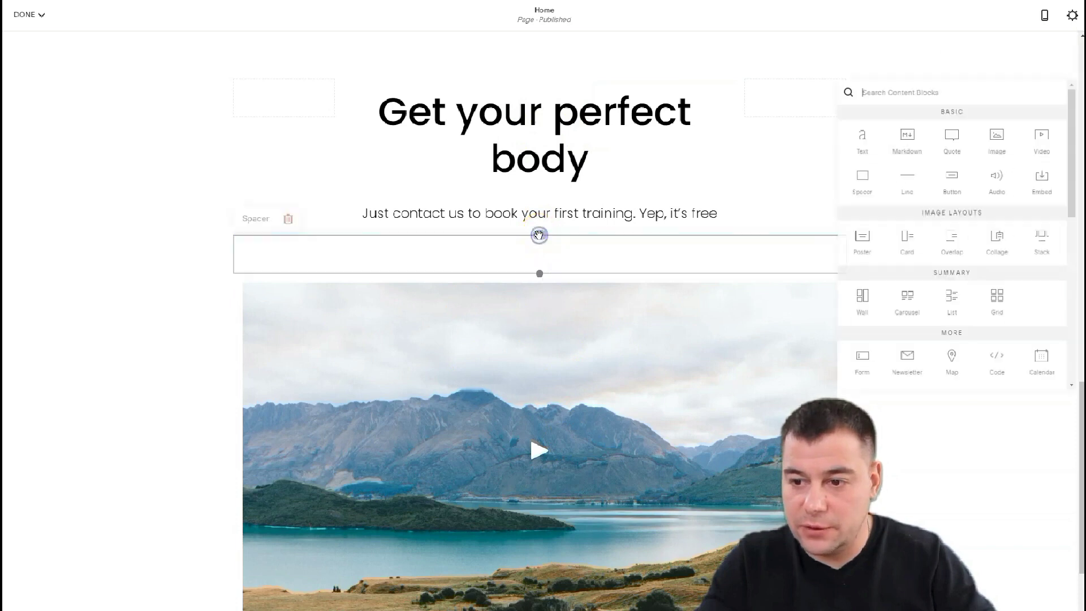
click(956, 184)
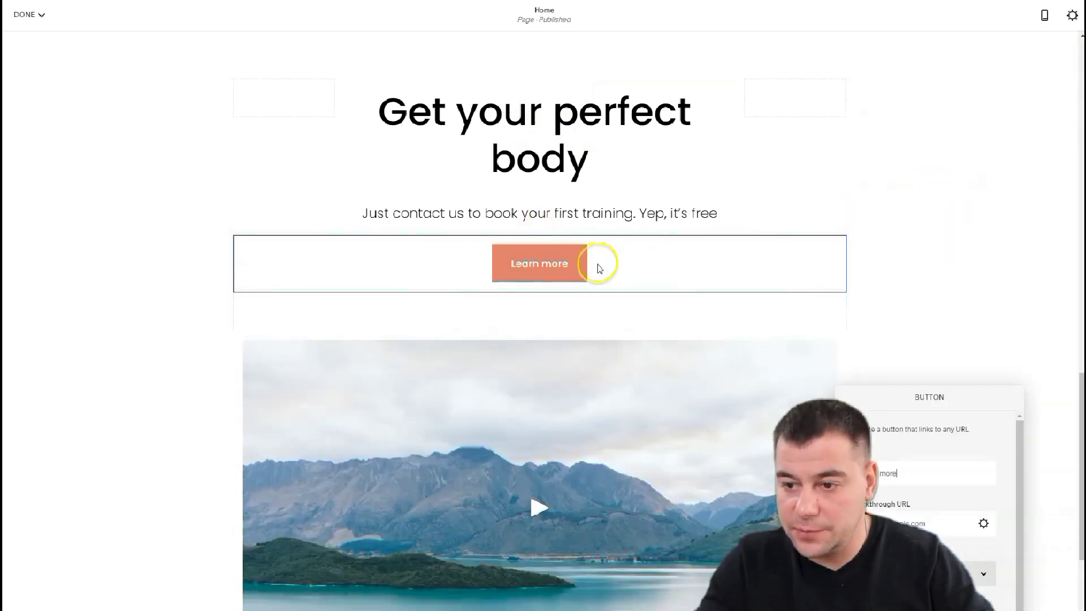
key(ctrl+a)
text(Book now)
click(704, 359)
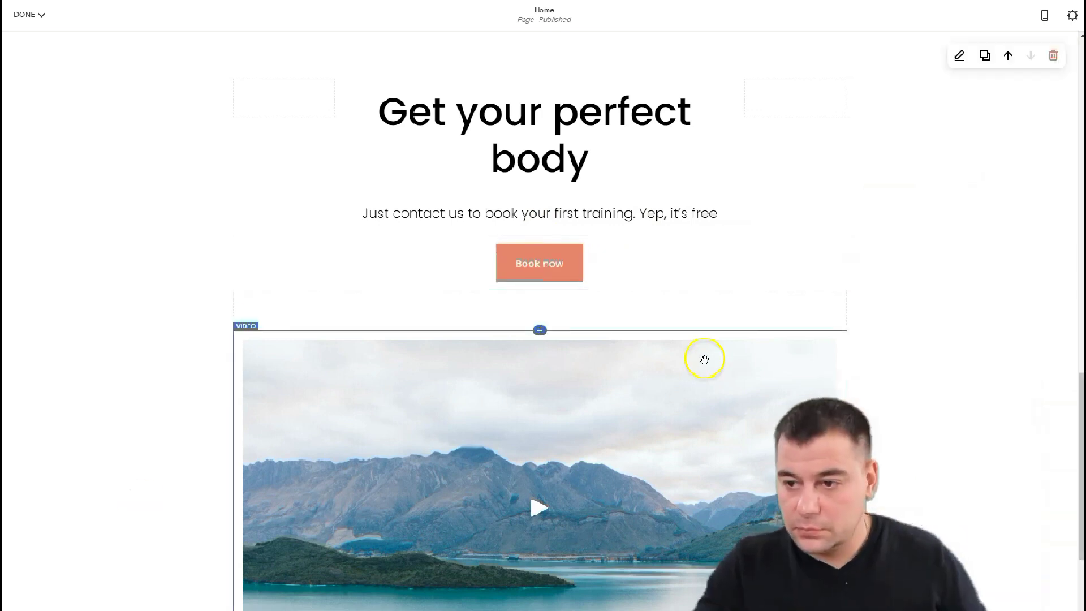
Preview the Home page's mobile layout from the new video section down to the footer, and return to the desktop view
scroll(704, 359, up, 10)
mouse_move(563, 91)
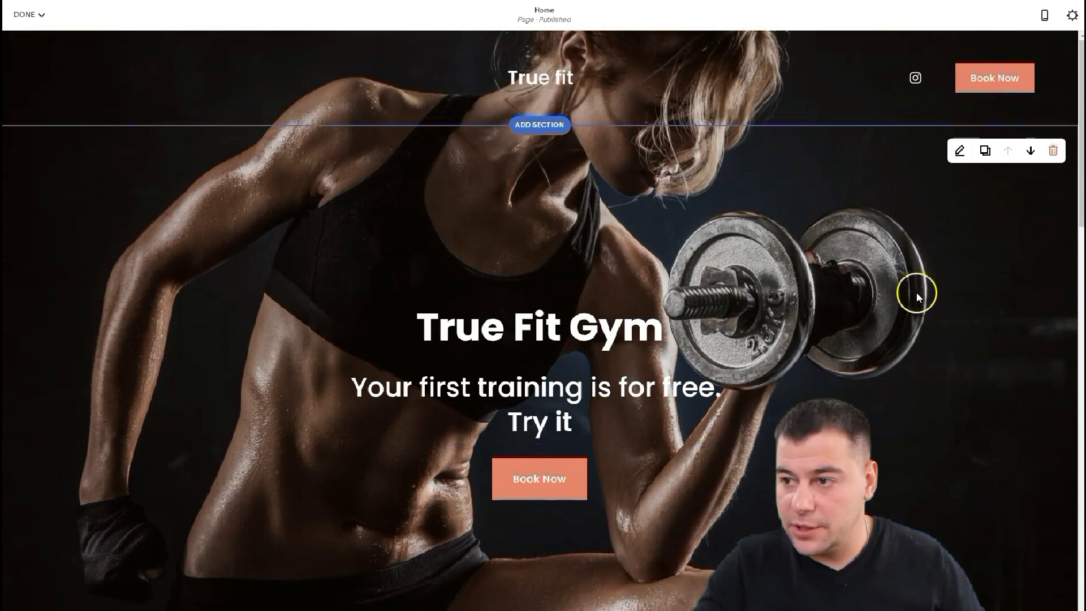
click(1043, 19)
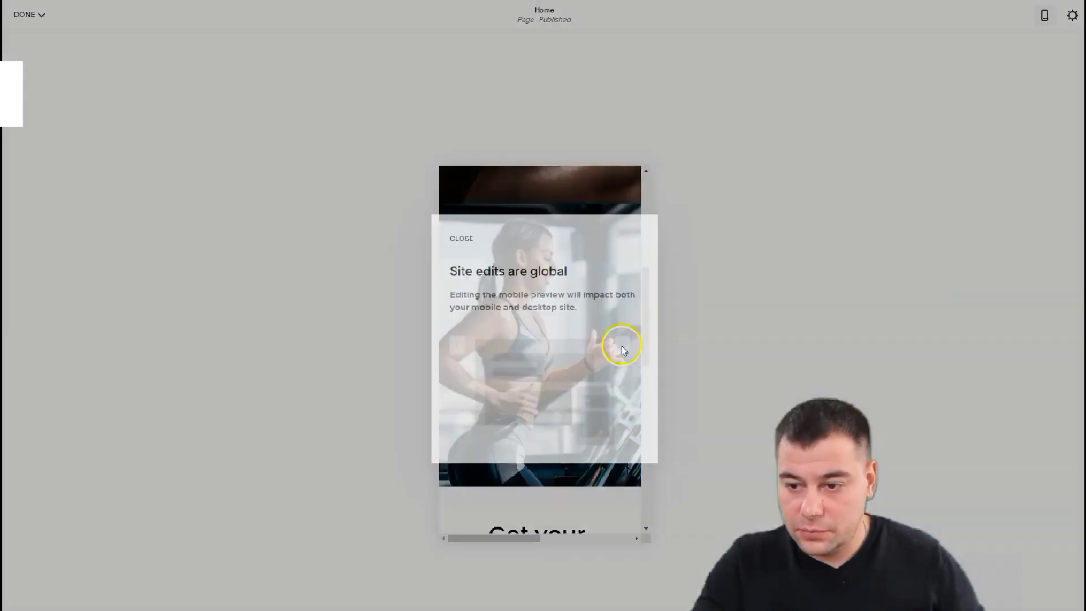
click(623, 347)
scroll(619, 345, down, 5)
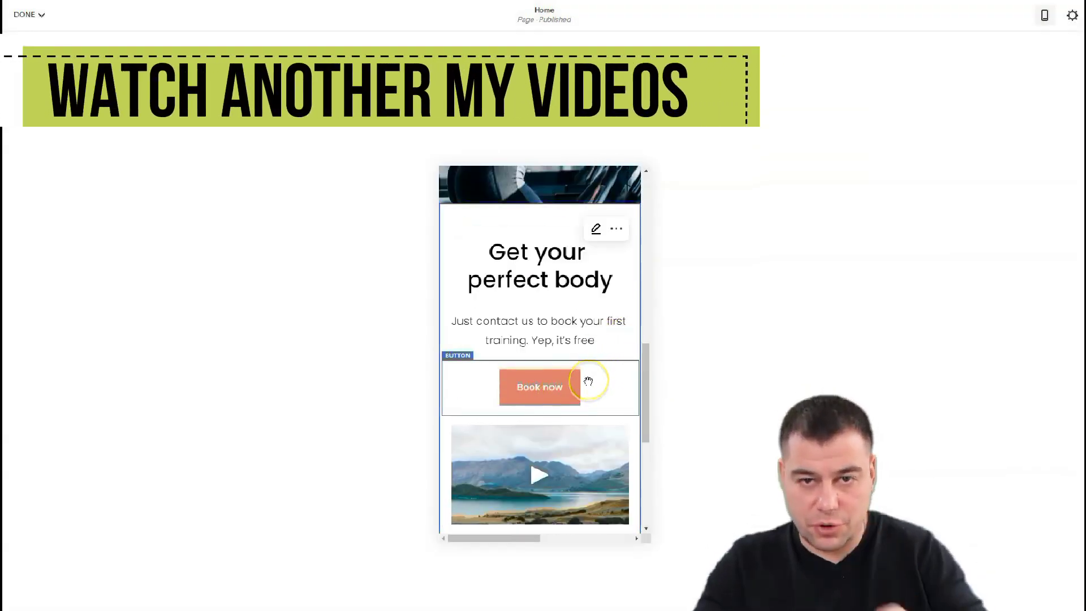
scroll(588, 381, down, 5)
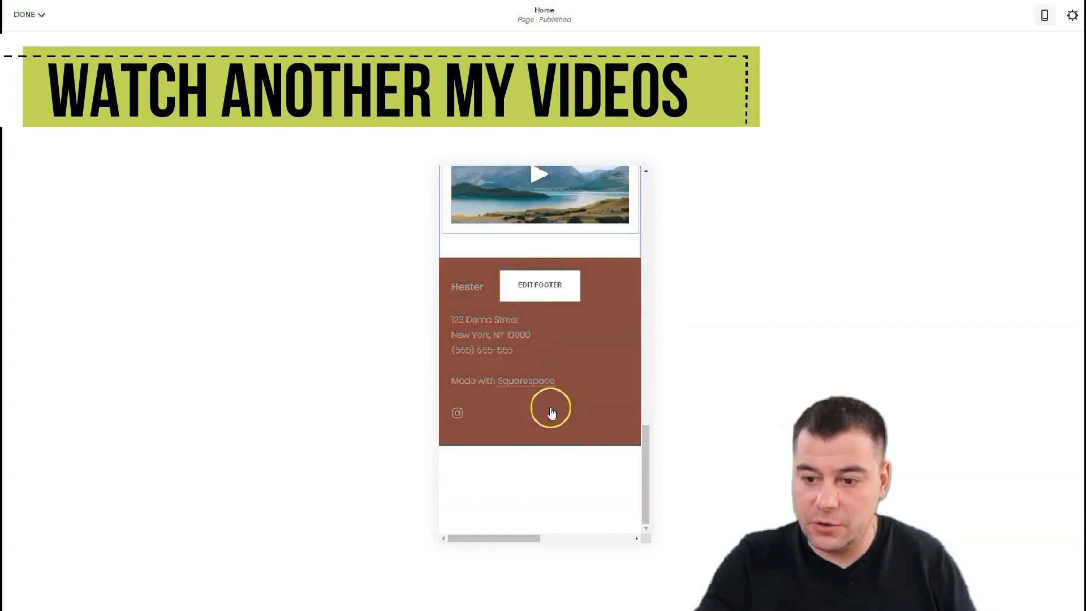
click(539, 286)
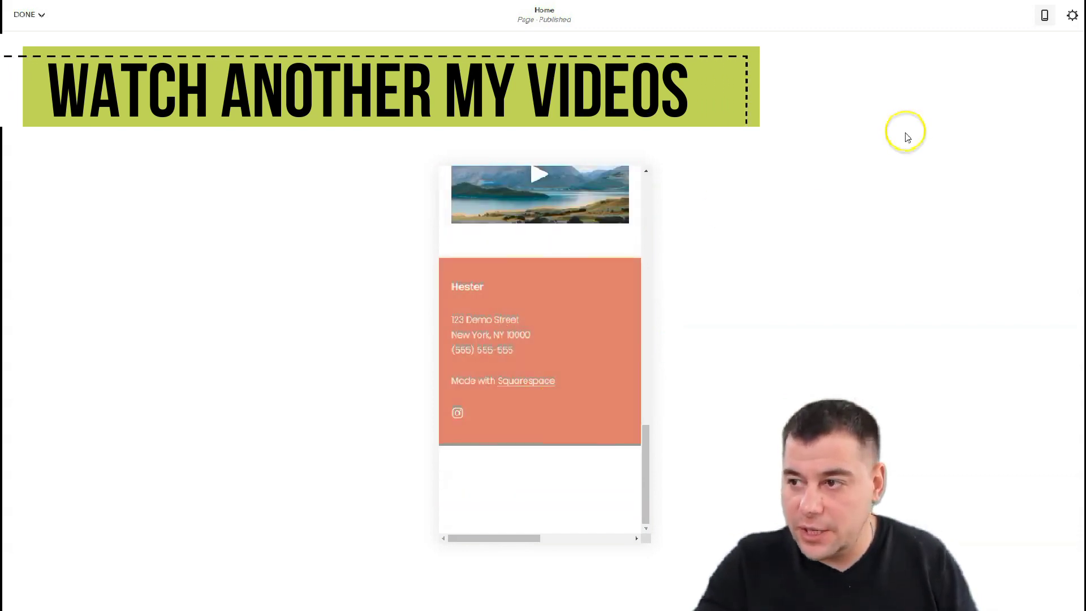
click(1040, 17)
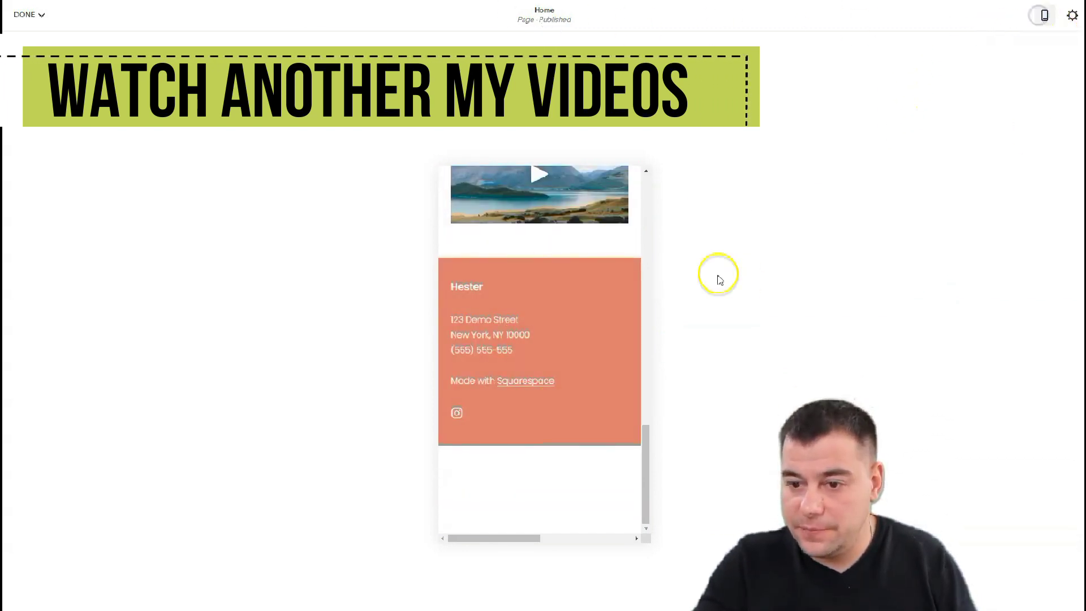
Change the footer's business name to "True Fit" and remove the "Made with Squarespace" line and the blank line above it
scroll(582, 443, down, 3)
scroll(585, 406, down, 5)
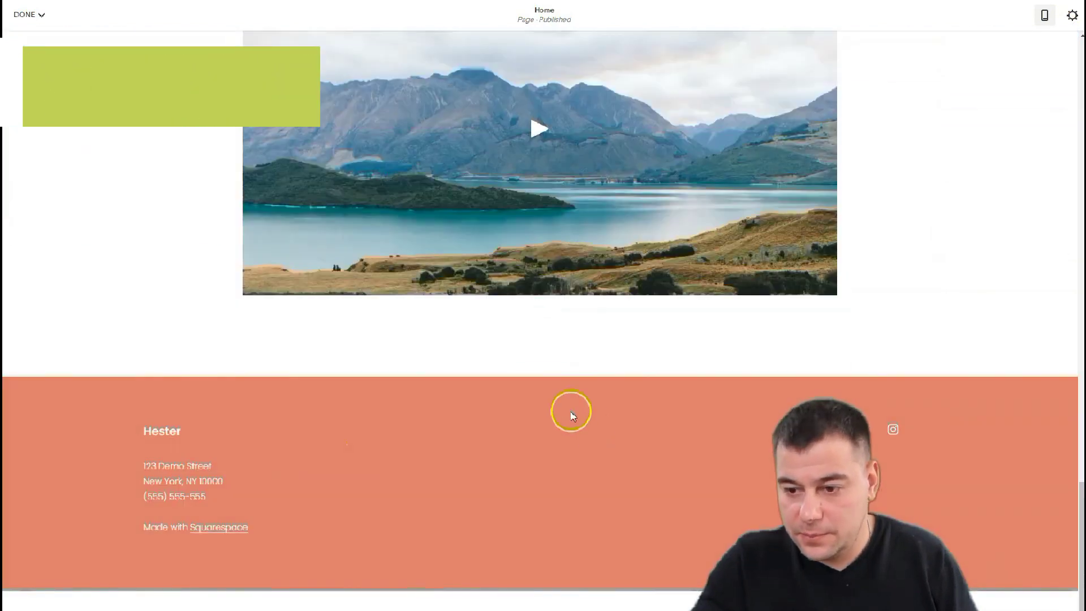
click(533, 395)
click(263, 532)
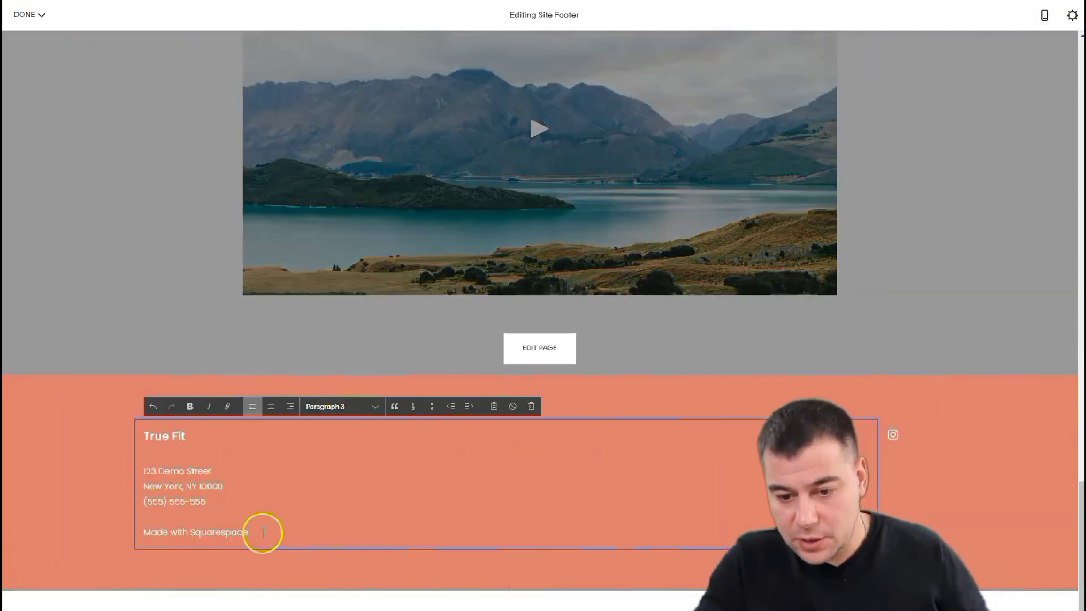
key(BackSpace)
click(199, 519)
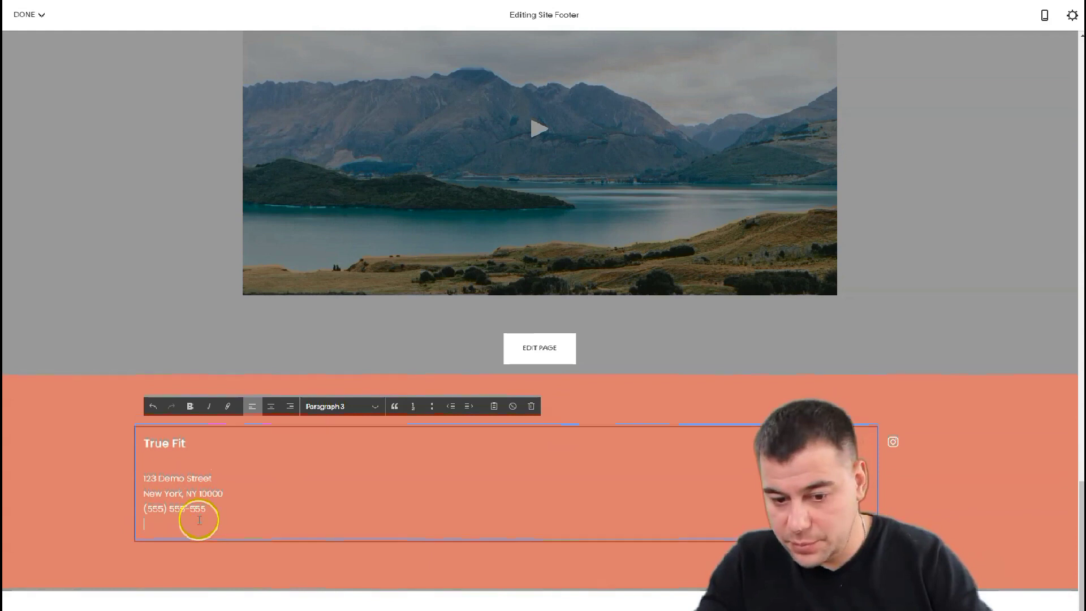
key(BackSpace)
click(762, 388)
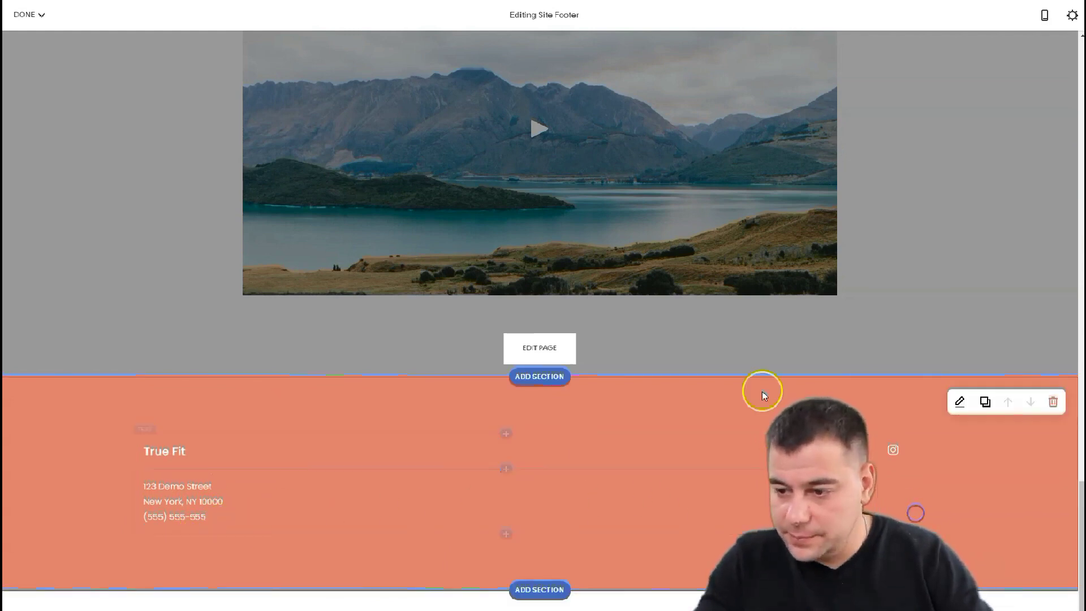
Set the footer section's content width to S, apply the Black Bold color theme, and return to editing the page
click(962, 399)
click(925, 488)
click(985, 392)
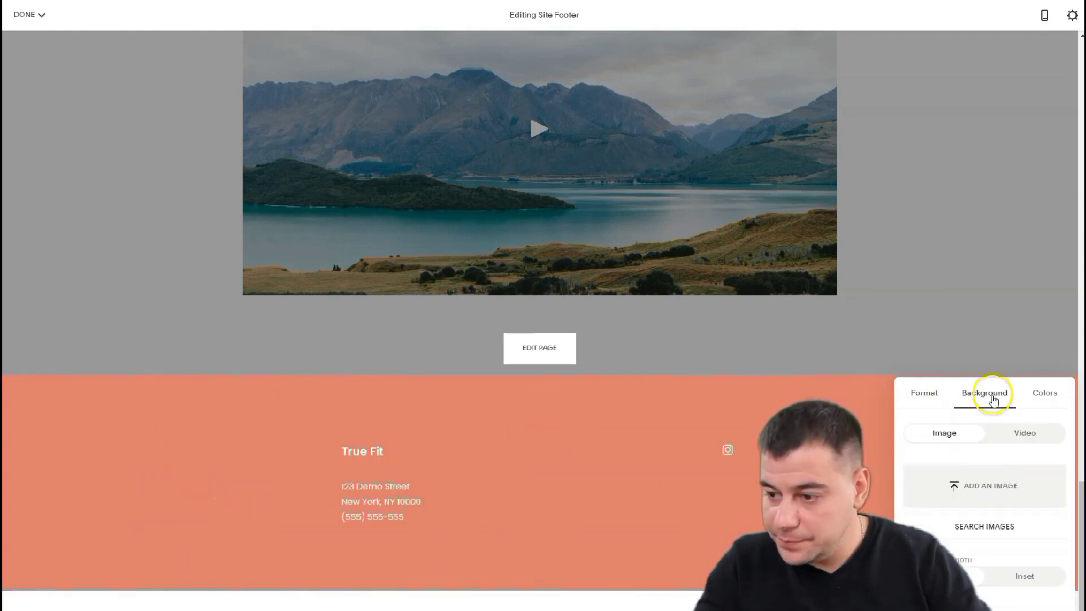
click(1044, 393)
scroll(961, 486, down, 3)
click(962, 479)
click(964, 534)
scroll(892, 322, up, 15)
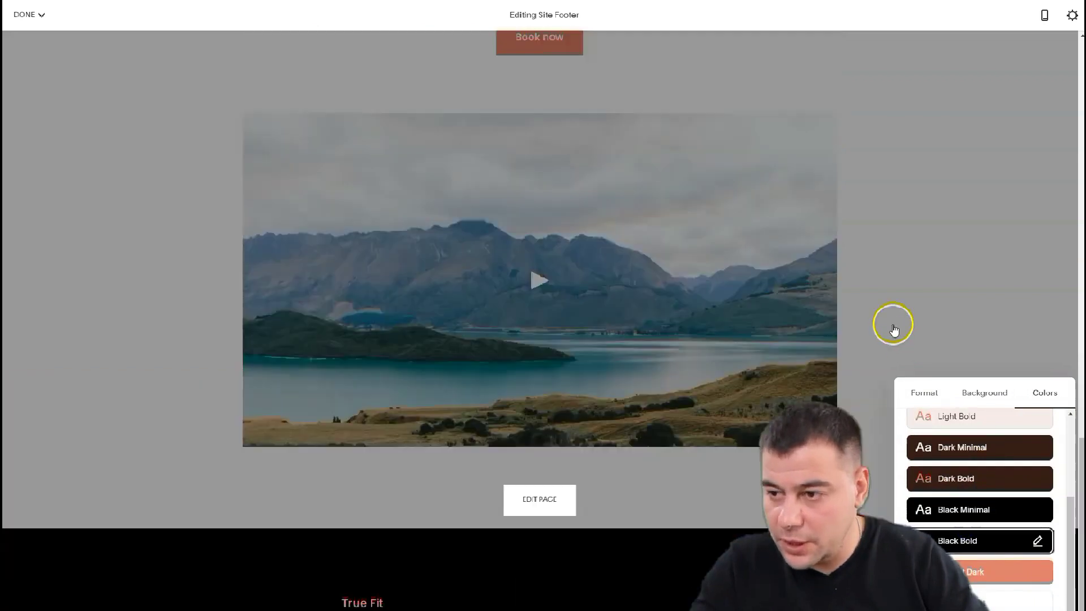
scroll(893, 332, down, 10)
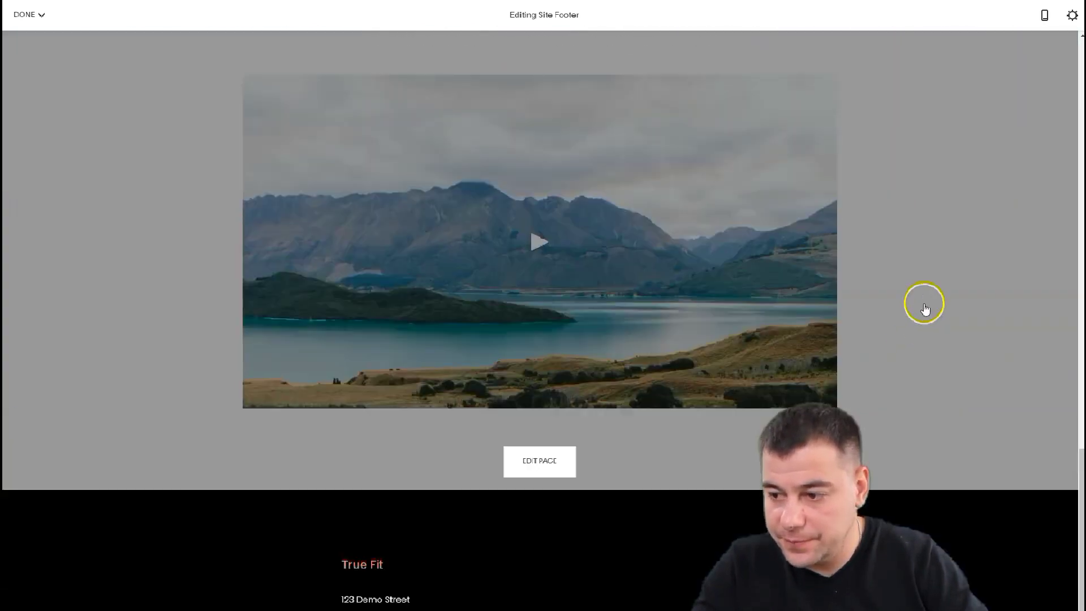
click(926, 309)
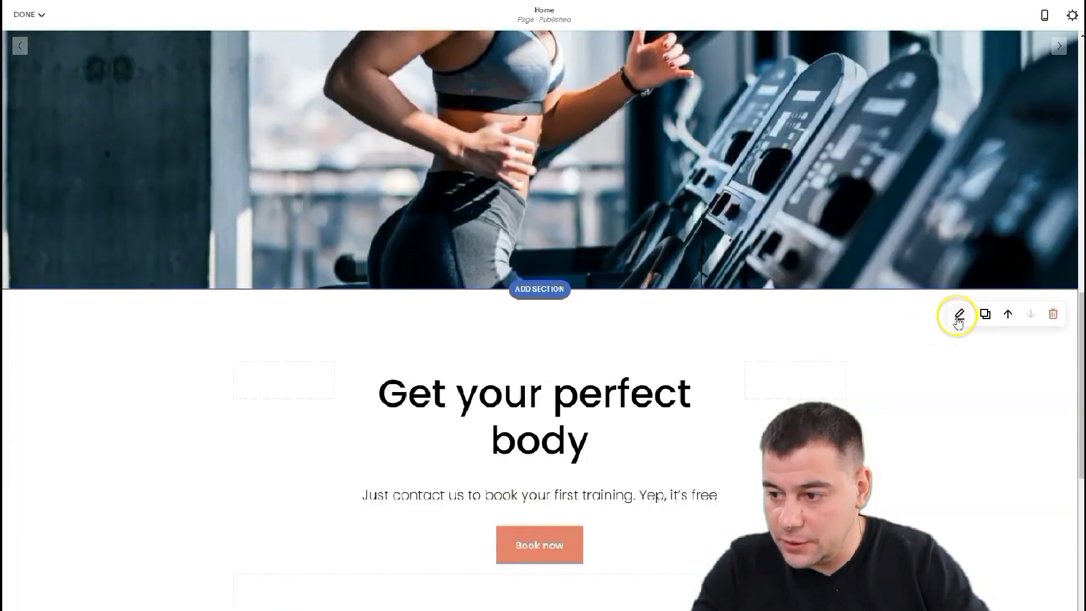
Set the "Get your perfect body" section's content width to M and apply the Black Bold color theme to it
click(958, 317)
scroll(837, 388, down, 7)
click(962, 221)
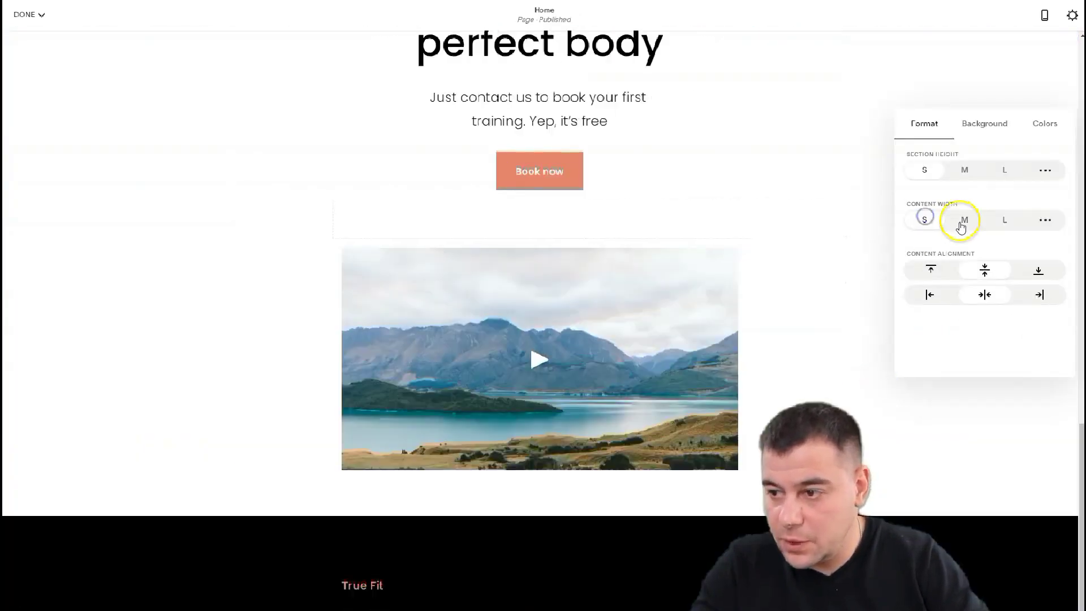
click(1045, 124)
click(958, 274)
scroll(960, 273, up, 10)
scroll(960, 274, down, 8)
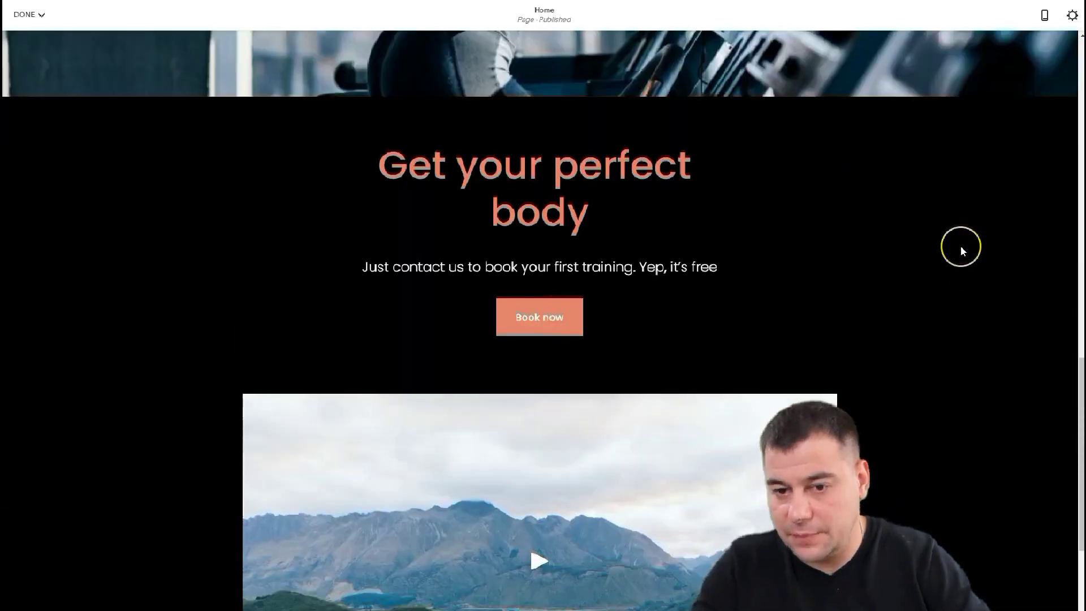
Check the recolored video section, footer and banner in the mobile layout, and switch back to the desktop view
scroll(961, 247, up, 8)
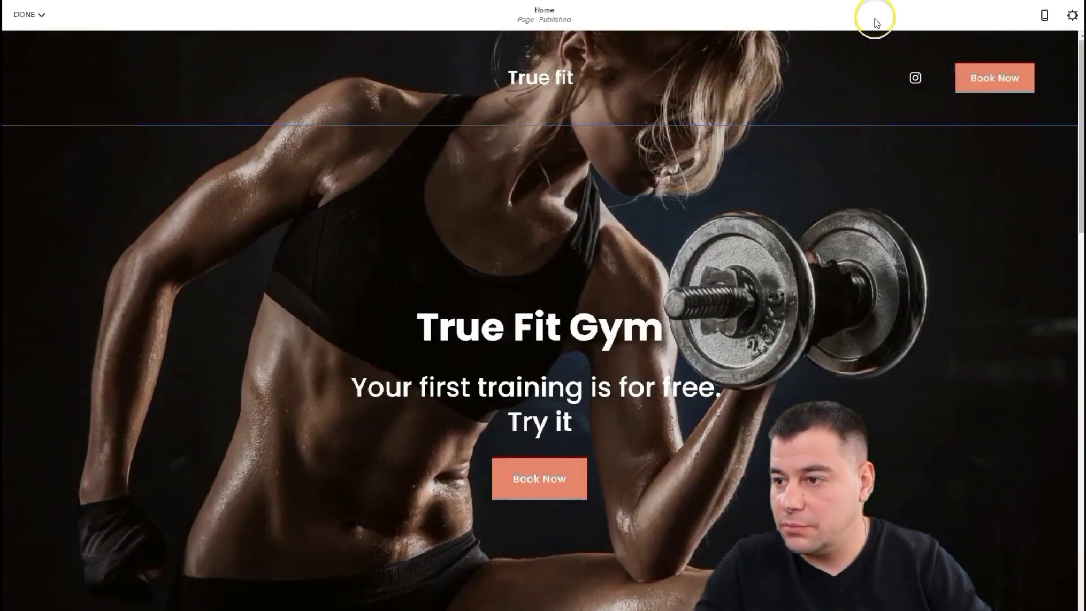
click(1045, 16)
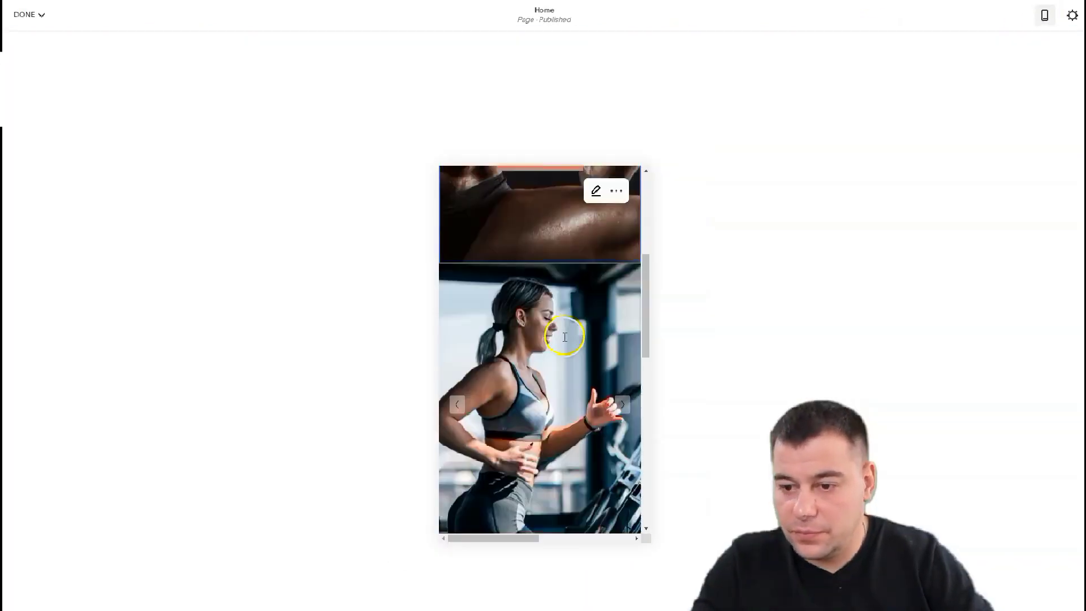
scroll(565, 337, down, 10)
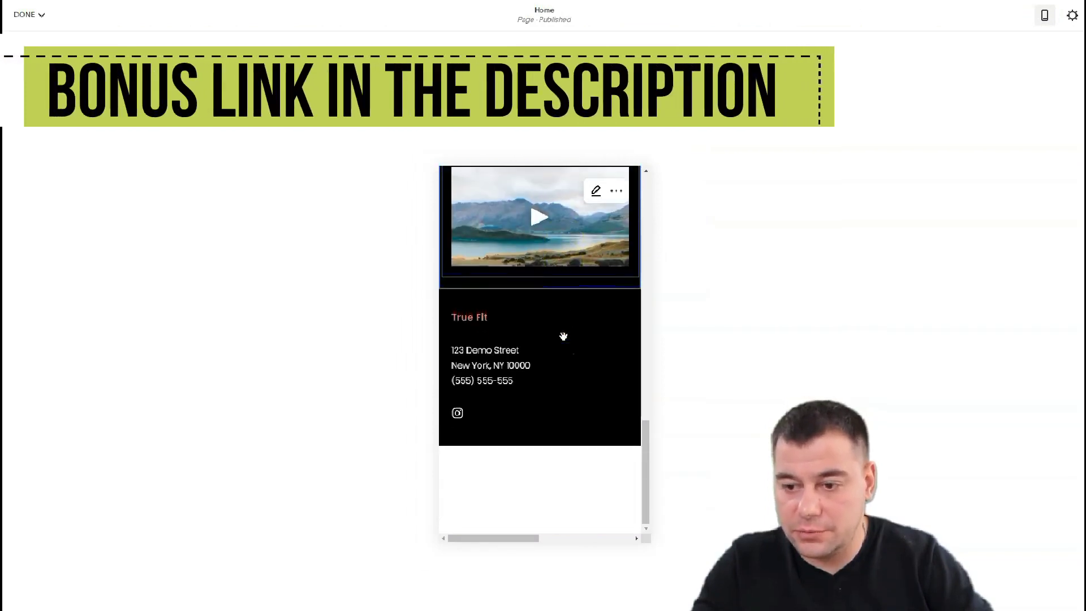
scroll(568, 336, up, 10)
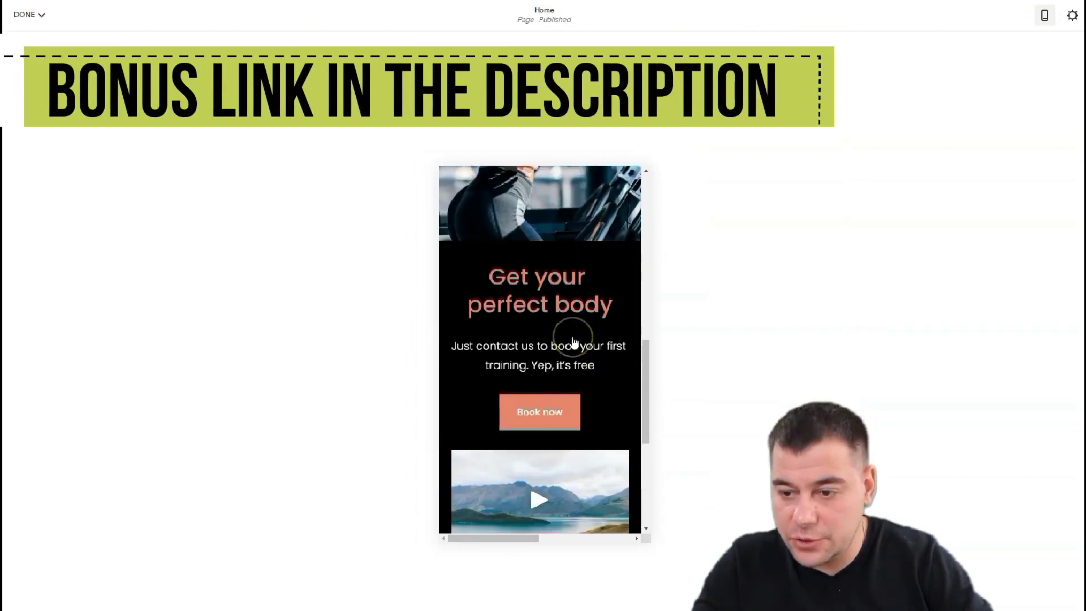
click(363, 162)
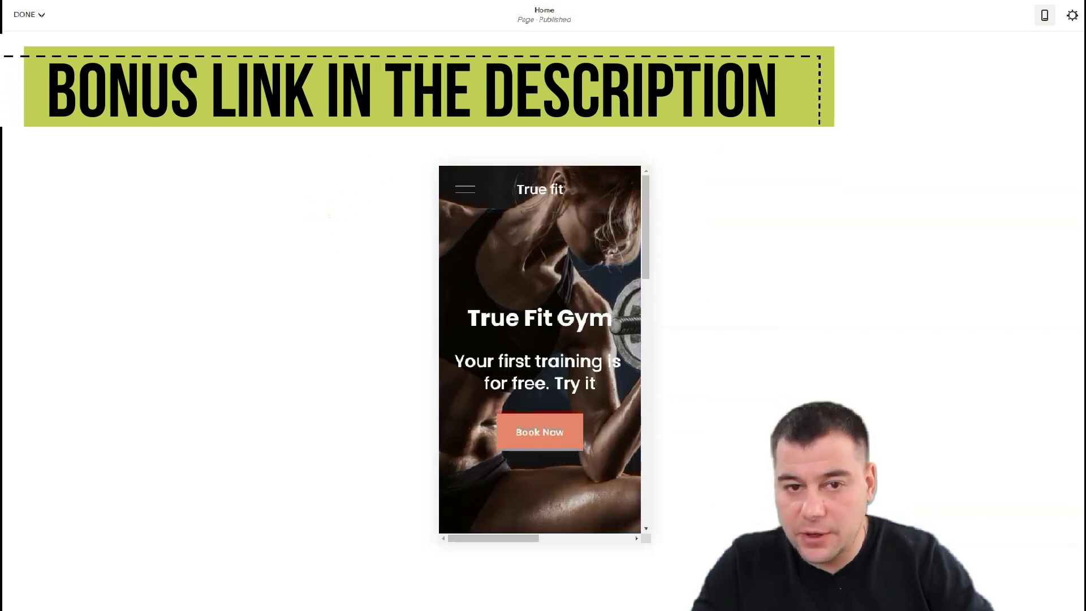
click(1045, 15)
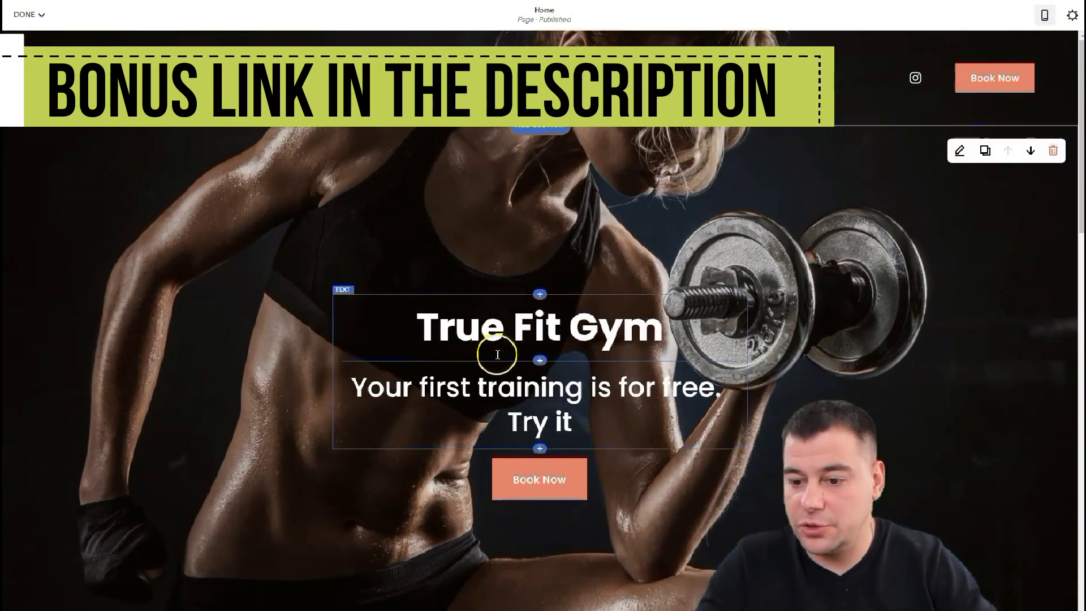
View the site header's element settings, return to the page, and look it over from the gallery down to the video section
click(1012, 52)
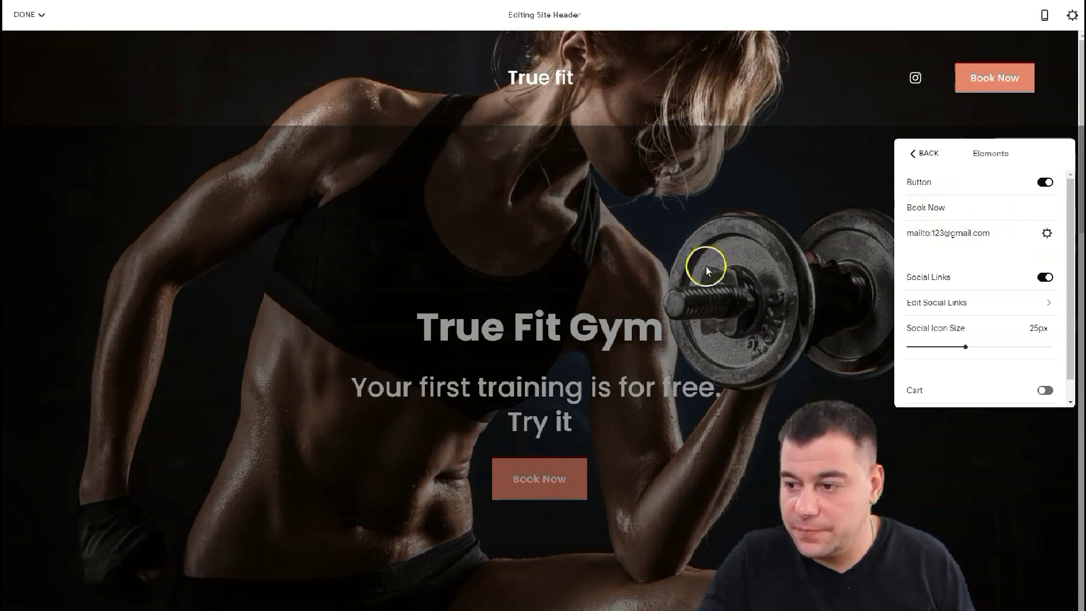
click(719, 220)
scroll(582, 217, down, 12)
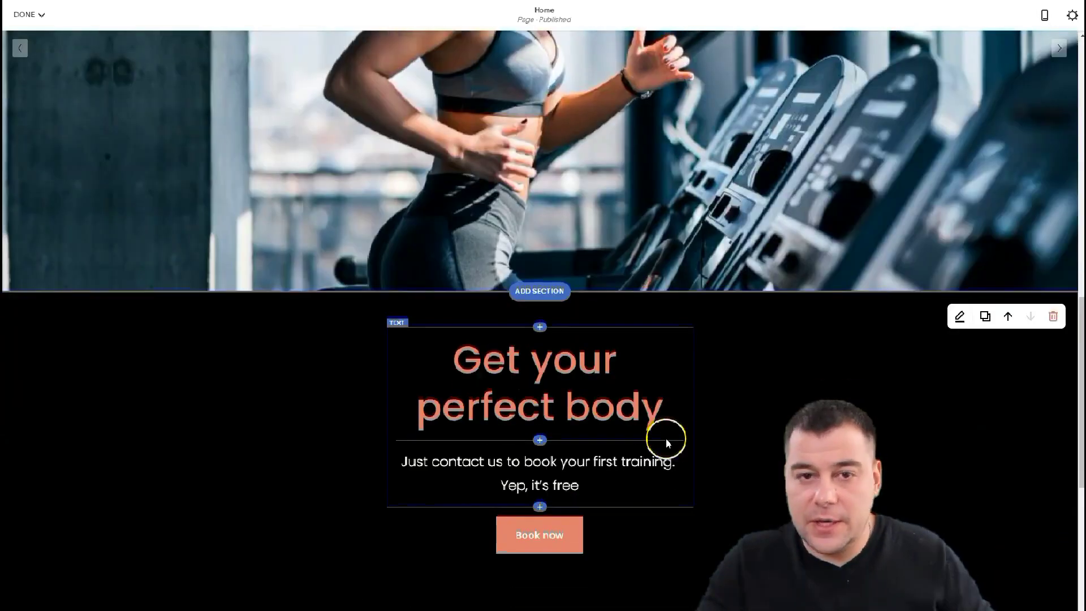
scroll(665, 439, down, 10)
scroll(662, 439, up, 3)
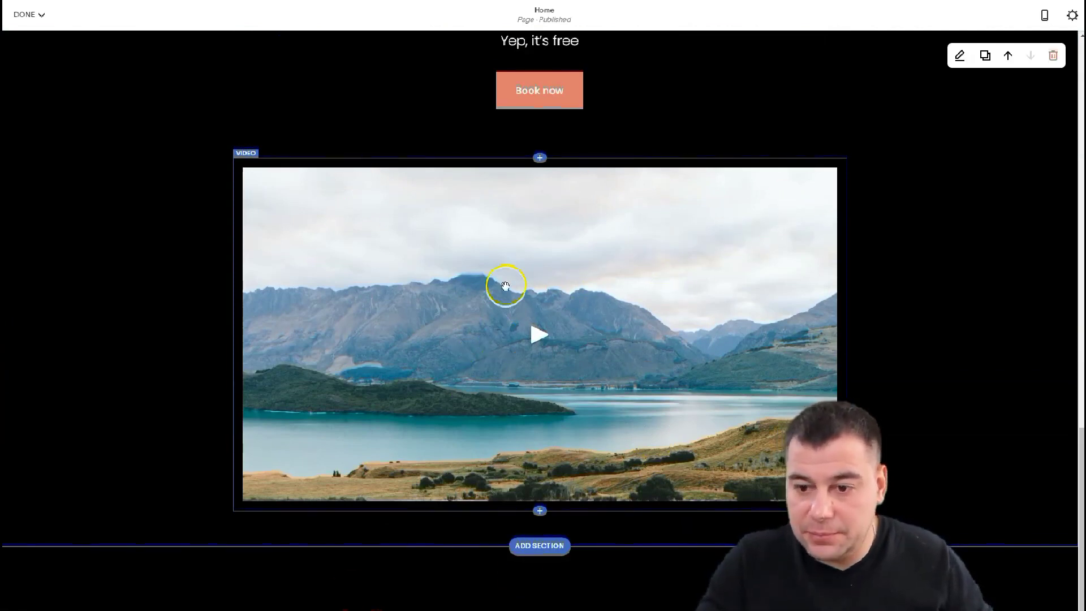
scroll(563, 340, up, 15)
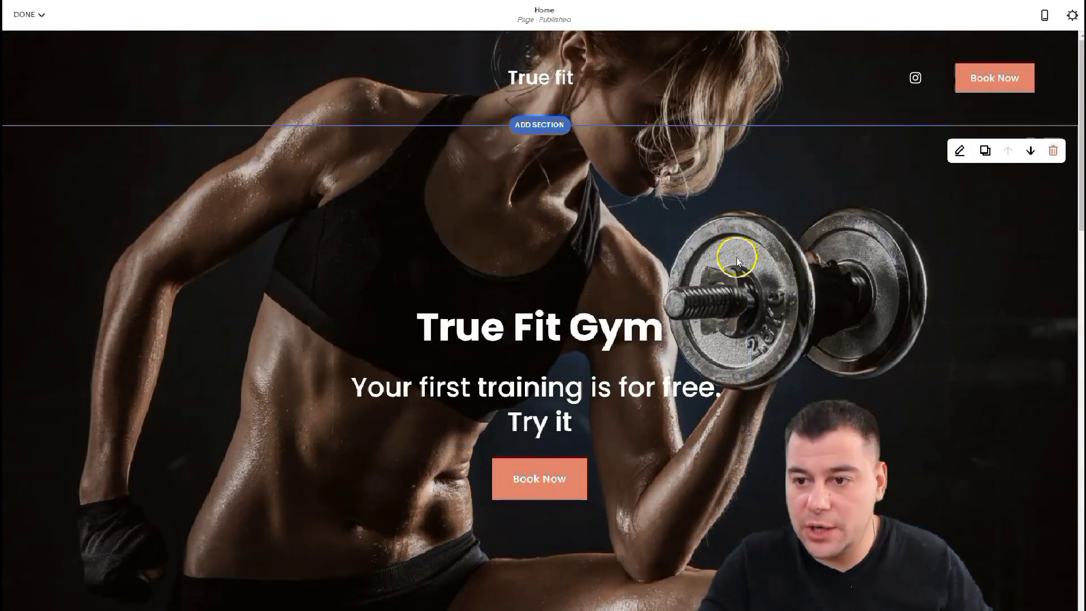
Review the Home page from banner to footer in the mobile layout, and return to the desktop view
click(1044, 15)
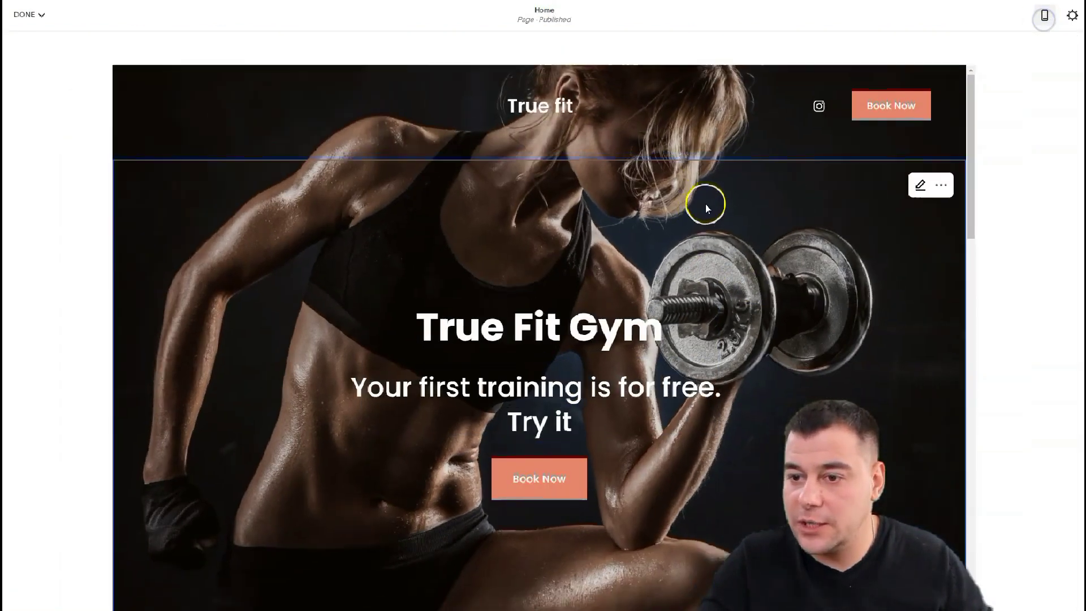
scroll(560, 263, down, 20)
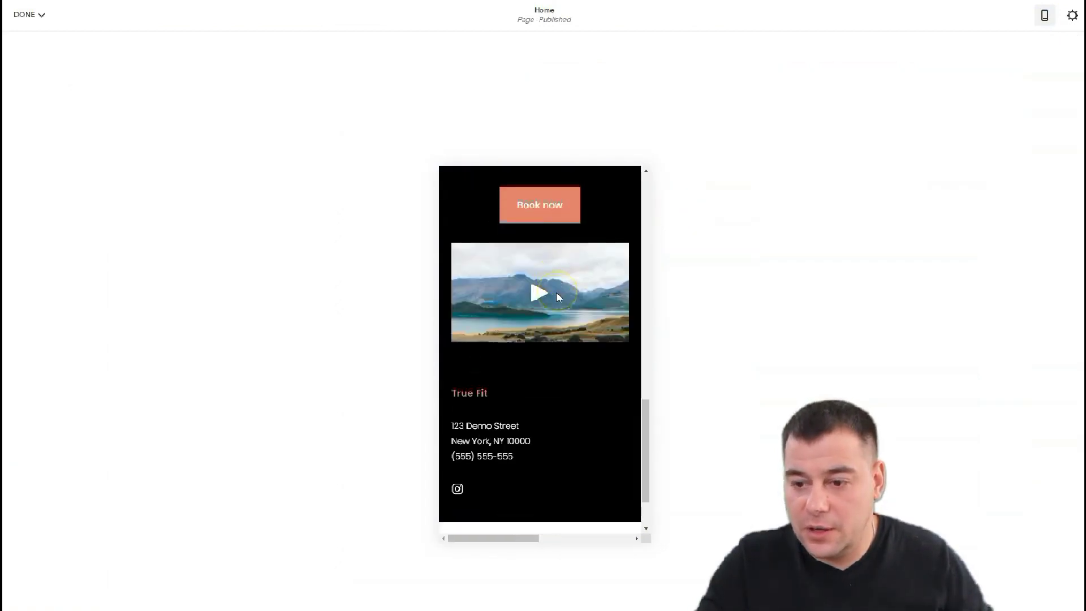
scroll(555, 292, up, 20)
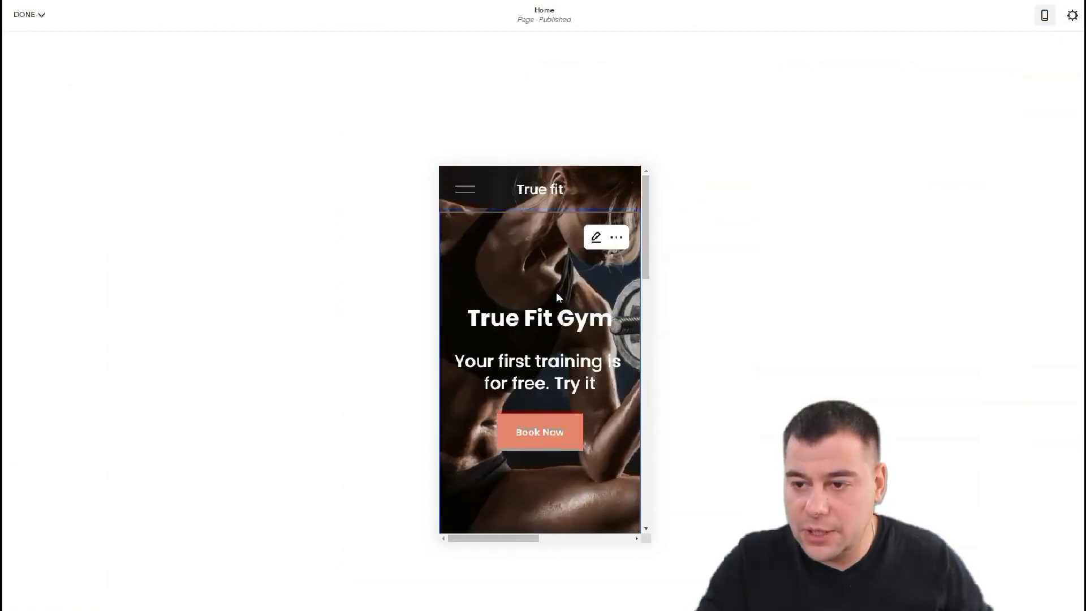
click(1043, 16)
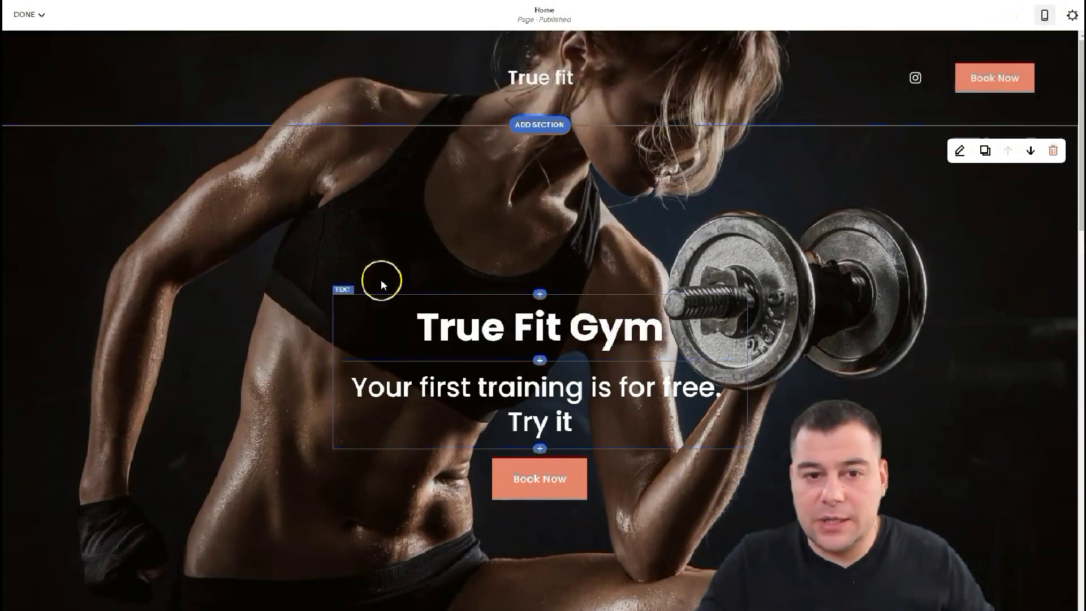
Finish editing the Home page and look through its sections in the site preview
click(38, 16)
click(31, 39)
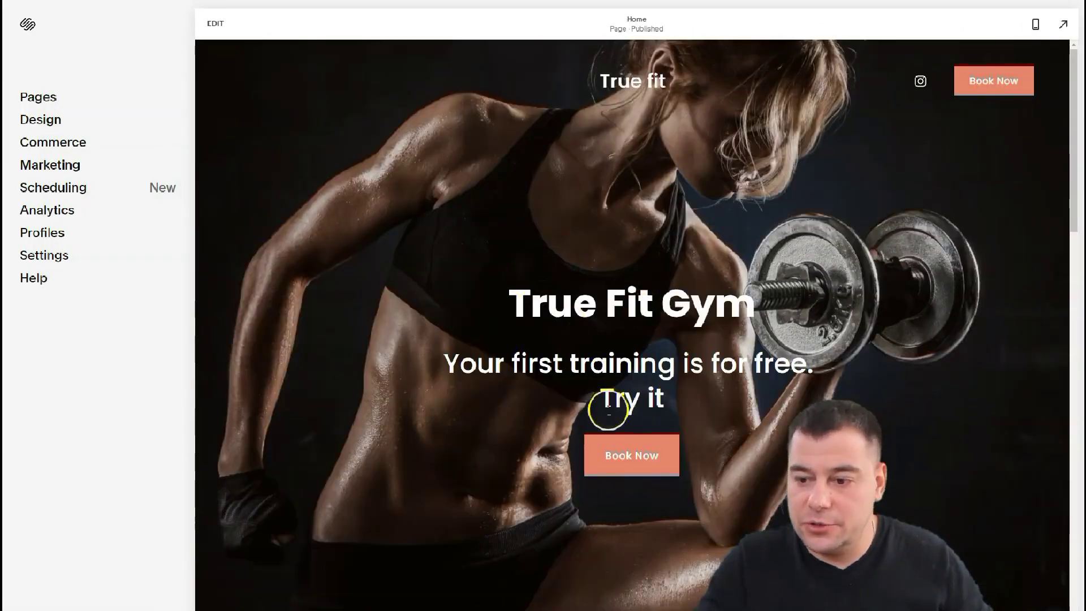
scroll(604, 405, down, 15)
scroll(605, 406, up, 6)
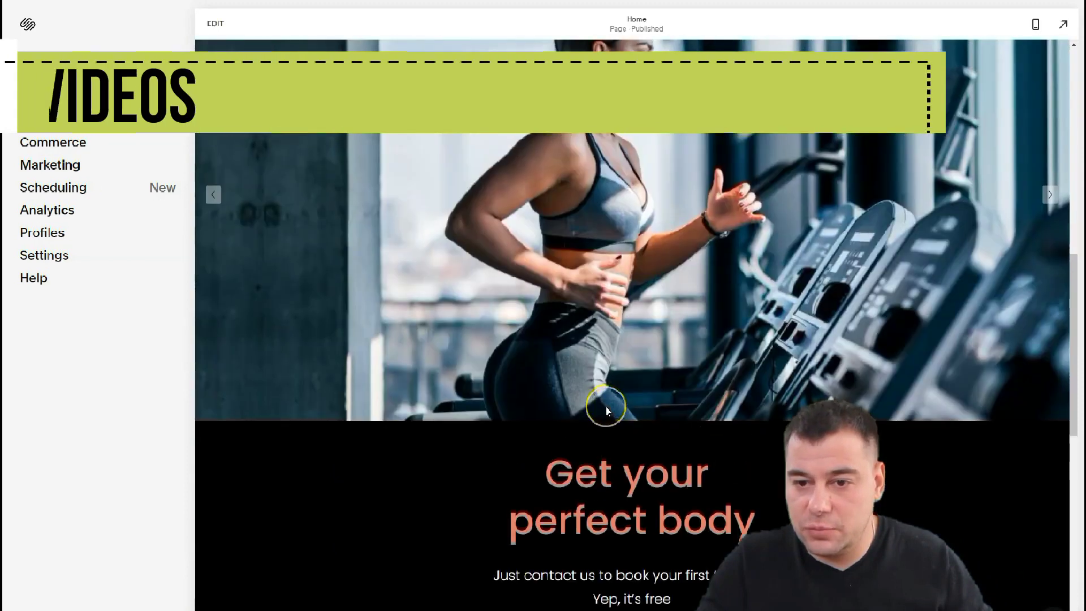
scroll(606, 406, up, 5)
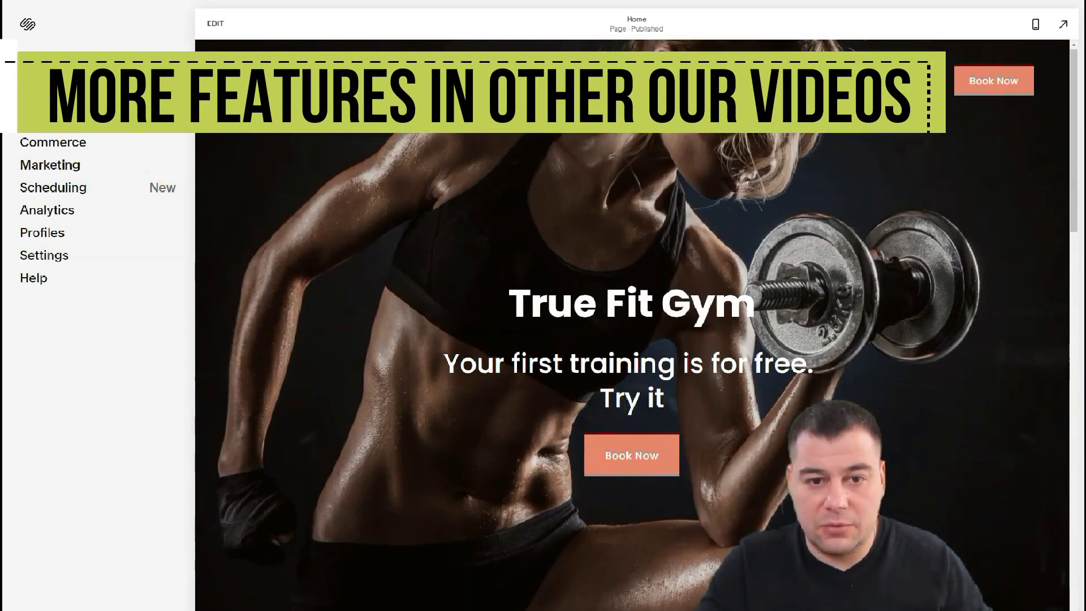
Switch the site's font pack to Eurostile Extended in the design settings and check it across the Home page sections
click(34, 119)
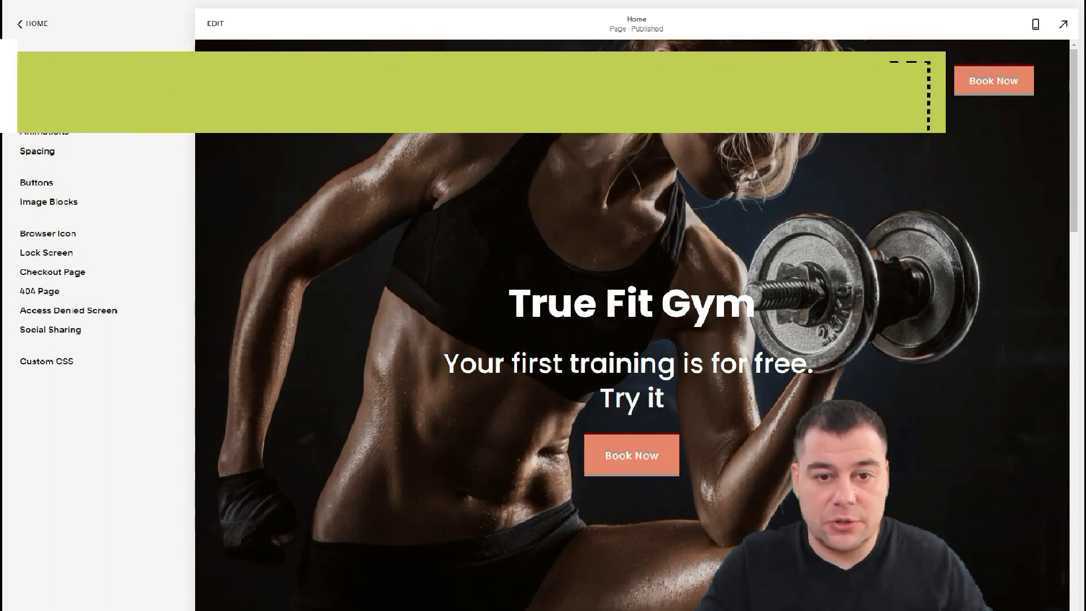
click(47, 233)
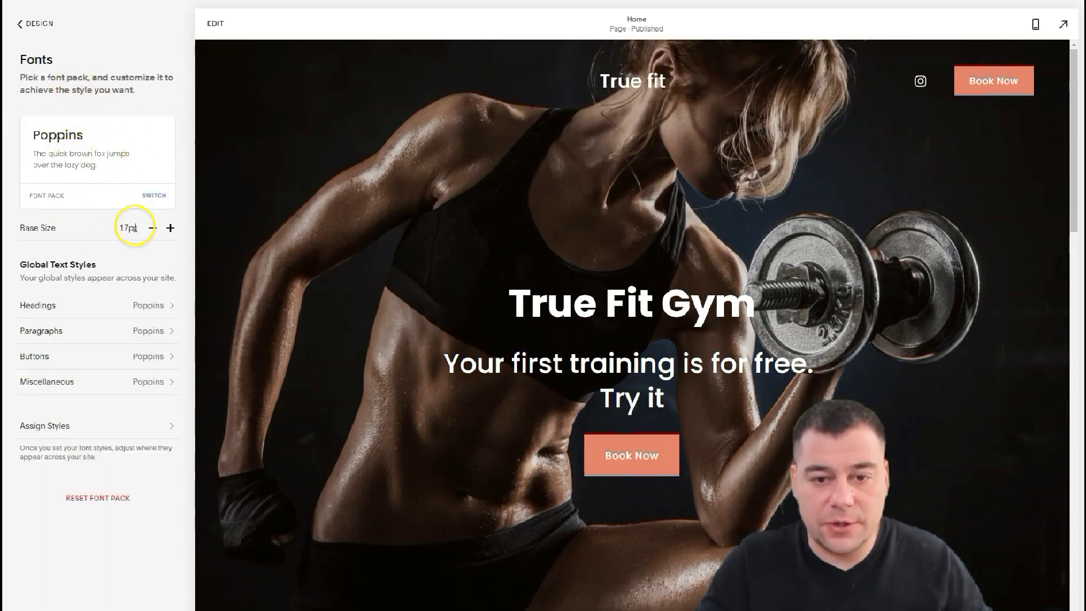
click(154, 196)
click(130, 242)
scroll(120, 170, down, 5)
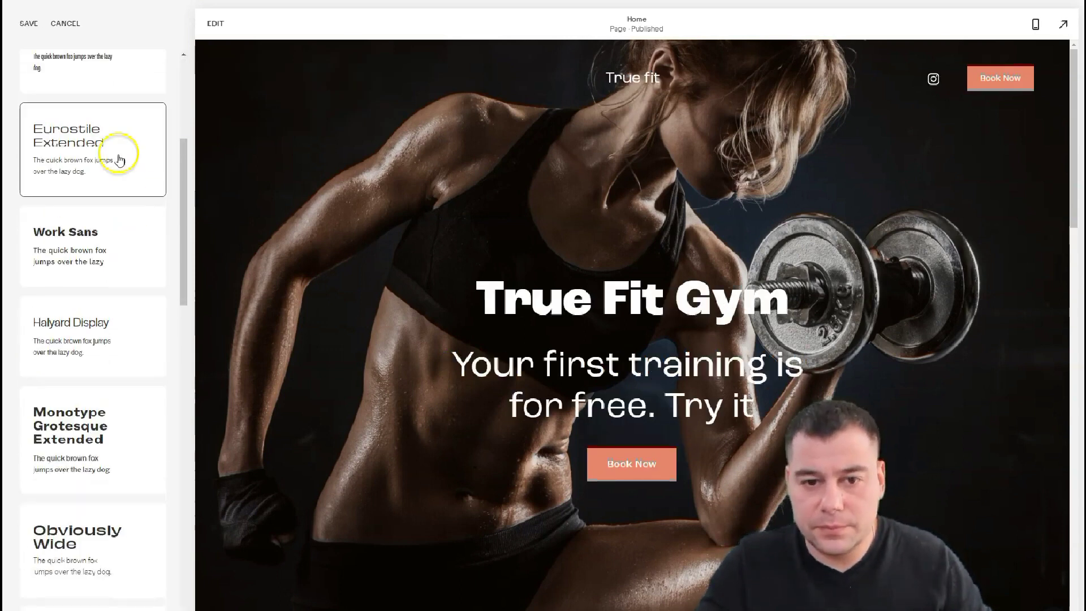
click(119, 161)
scroll(494, 290, down, 15)
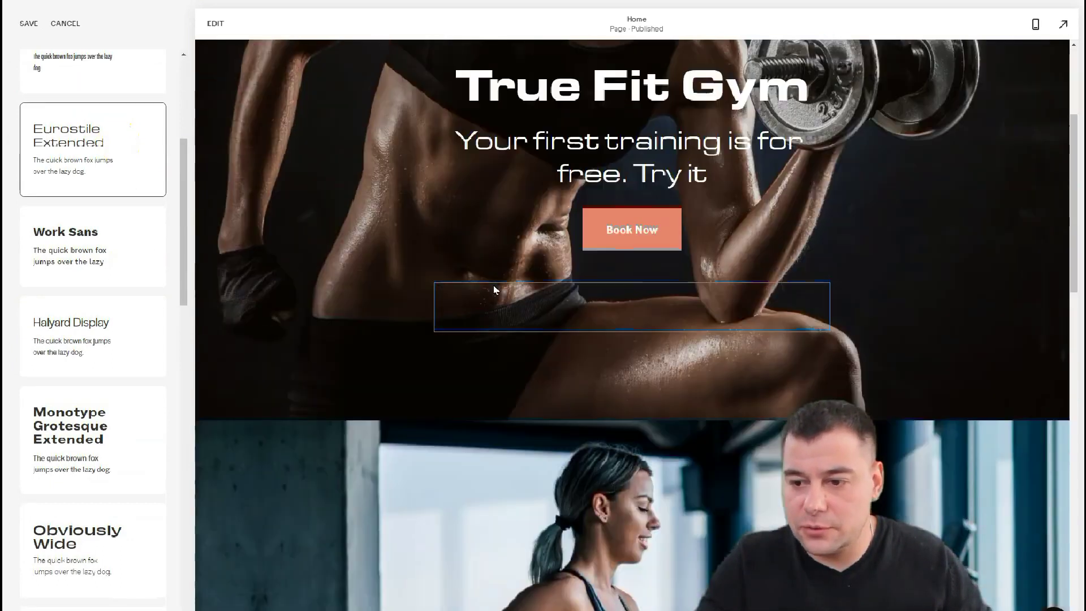
scroll(493, 290, down, 9)
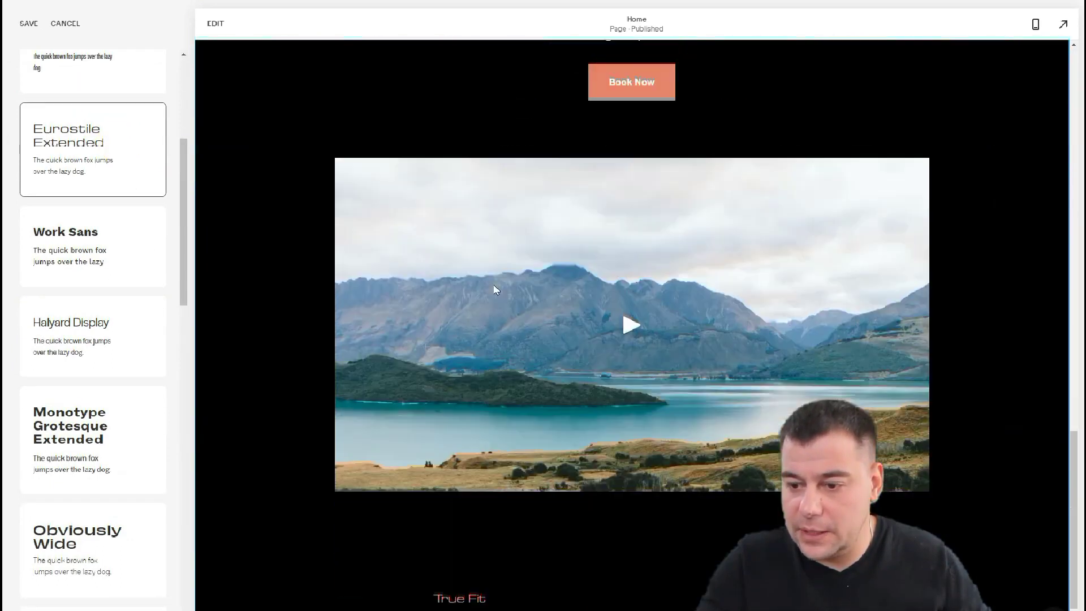